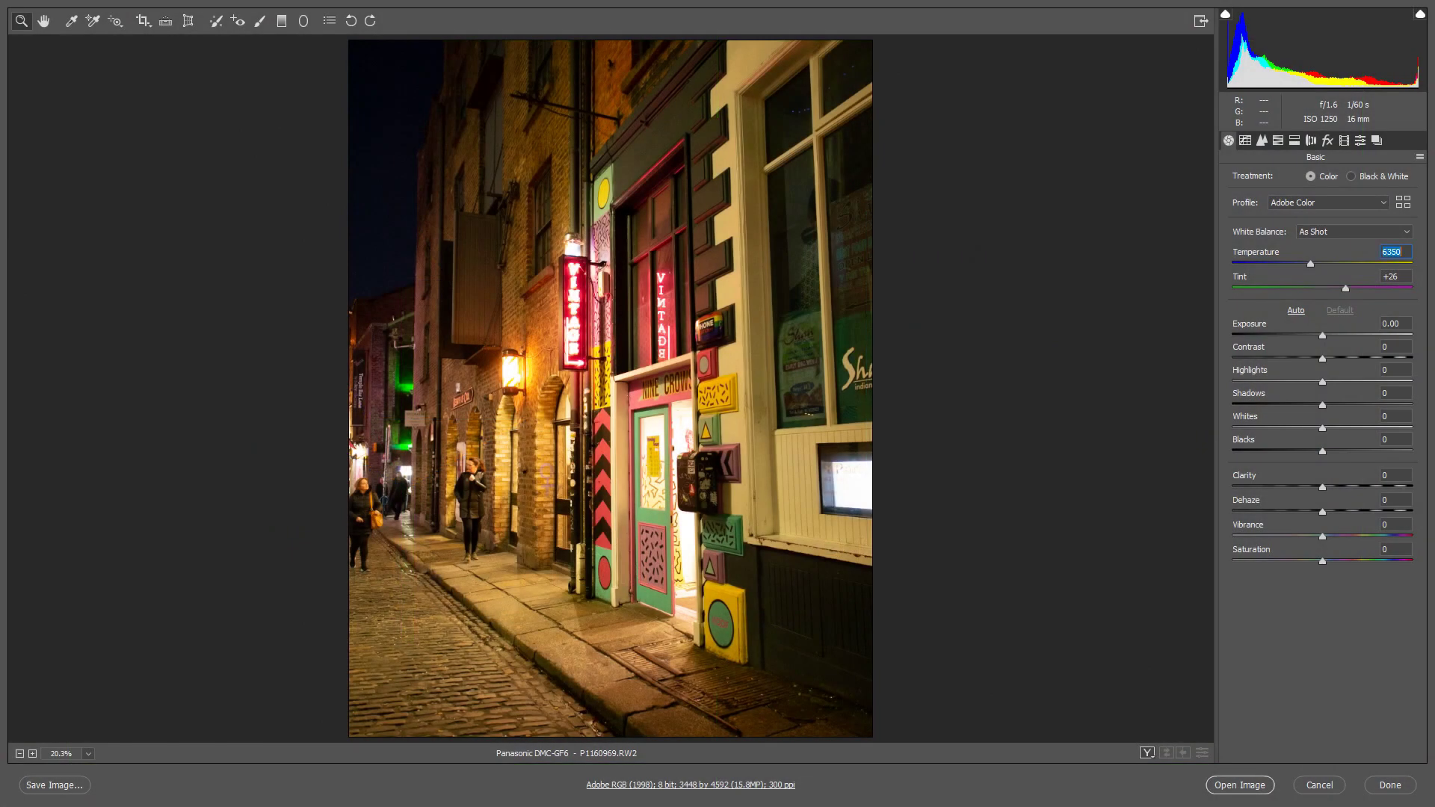
Set the photo's white balance temperature to 3000 and tint to +46.
{"action": "type", "text": "3000"}
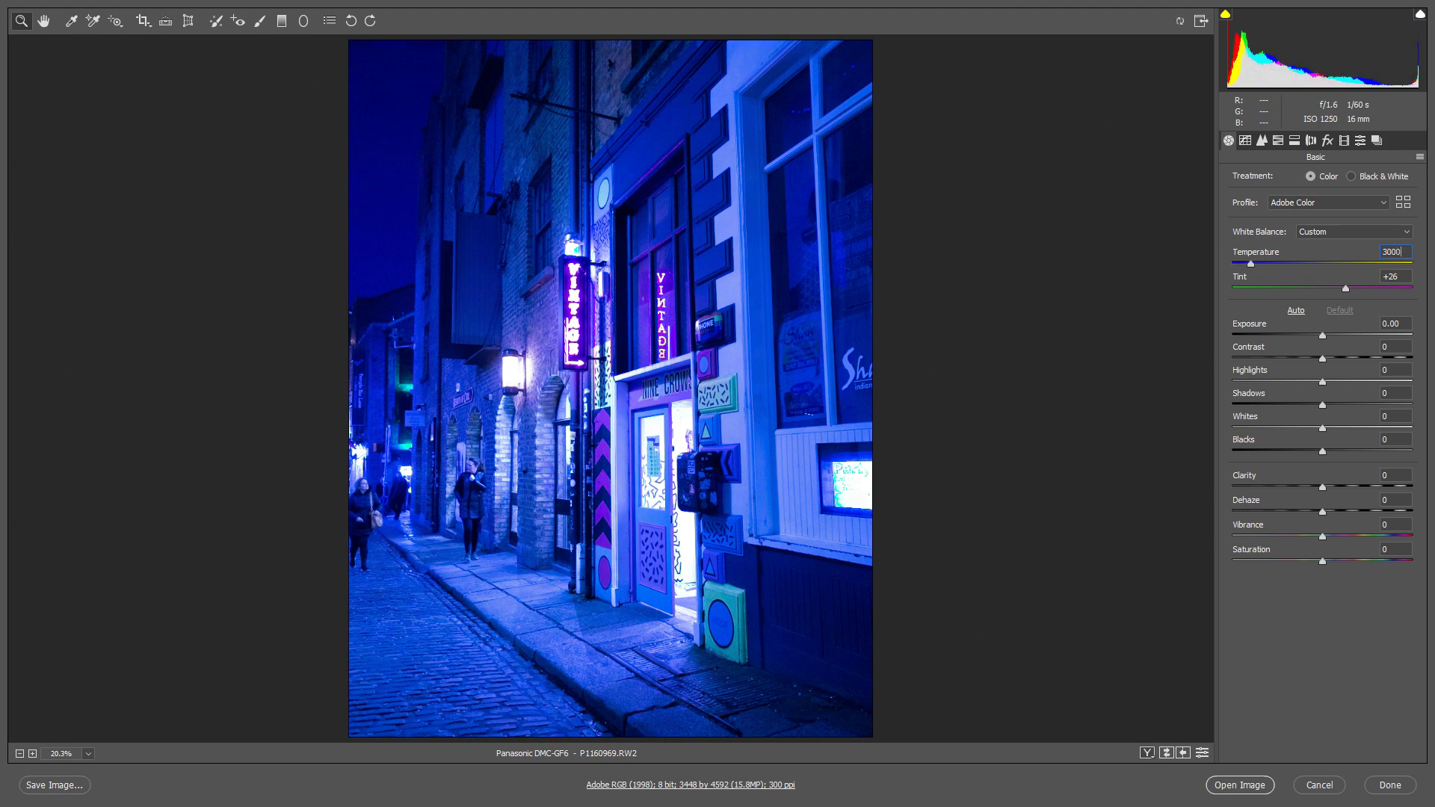
{"action": "key", "text": "Tab"}
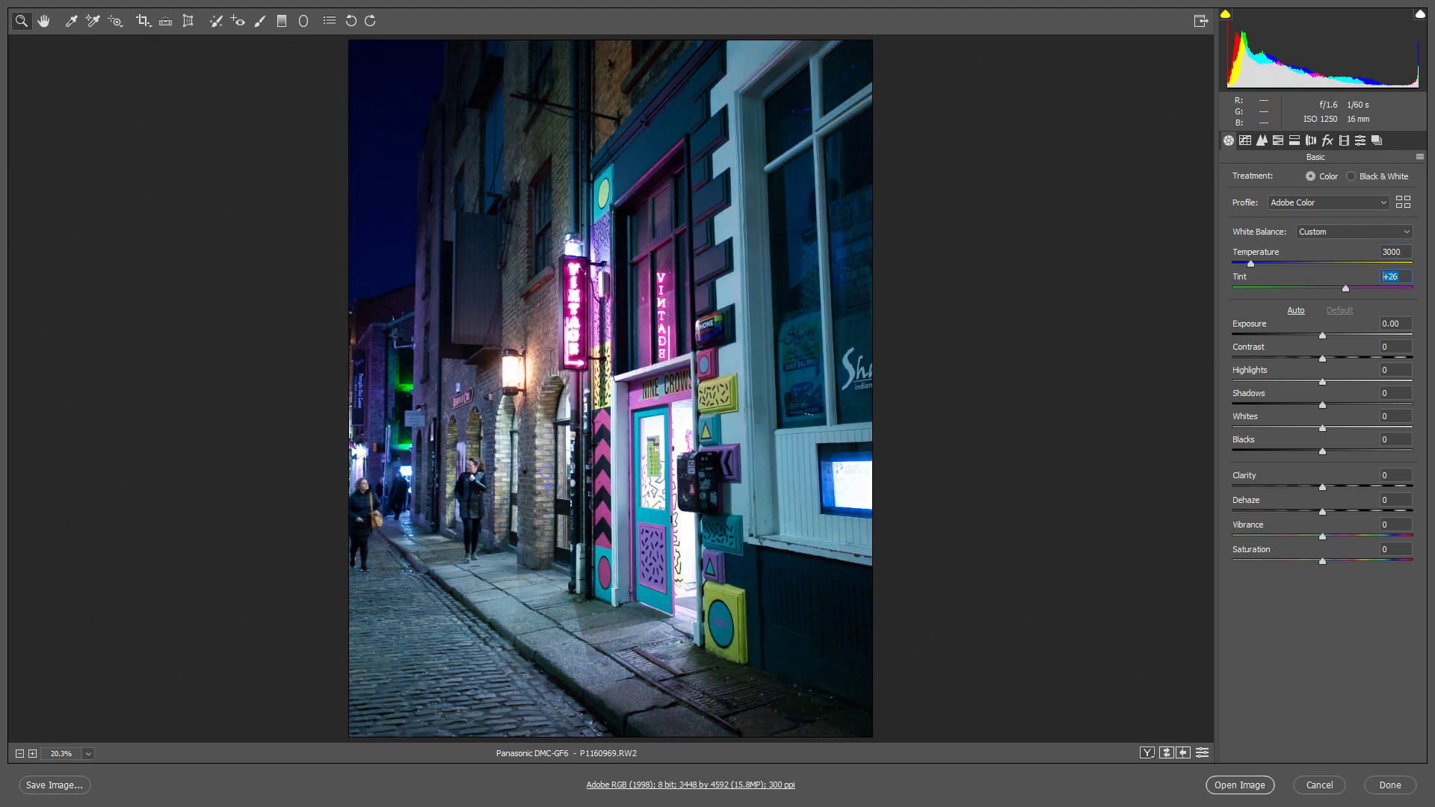
{"action": "type", "text": "30"}
{"action": "key", "text": "Up"}
{"action": "key", "text": "Up"}
{"action": "key", "text": "Up"}
{"action": "key", "text": "Up"}
{"action": "key", "text": "Up"}
{"action": "key", "text": "Up"}
{"action": "key", "text": "Up"}
{"action": "key", "text": "Up"}
{"action": "key", "text": "Up"}
{"action": "key", "text": "Up"}
{"action": "key", "text": "Up"}
{"action": "key", "text": "Up"}
{"action": "key", "text": "Up"}
{"action": "key", "text": "Up"}
{"action": "key", "text": "Up"}
{"action": "key", "text": "Up"}
{"action": "key", "text": "Up"}
{"action": "key", "text": "Up"}
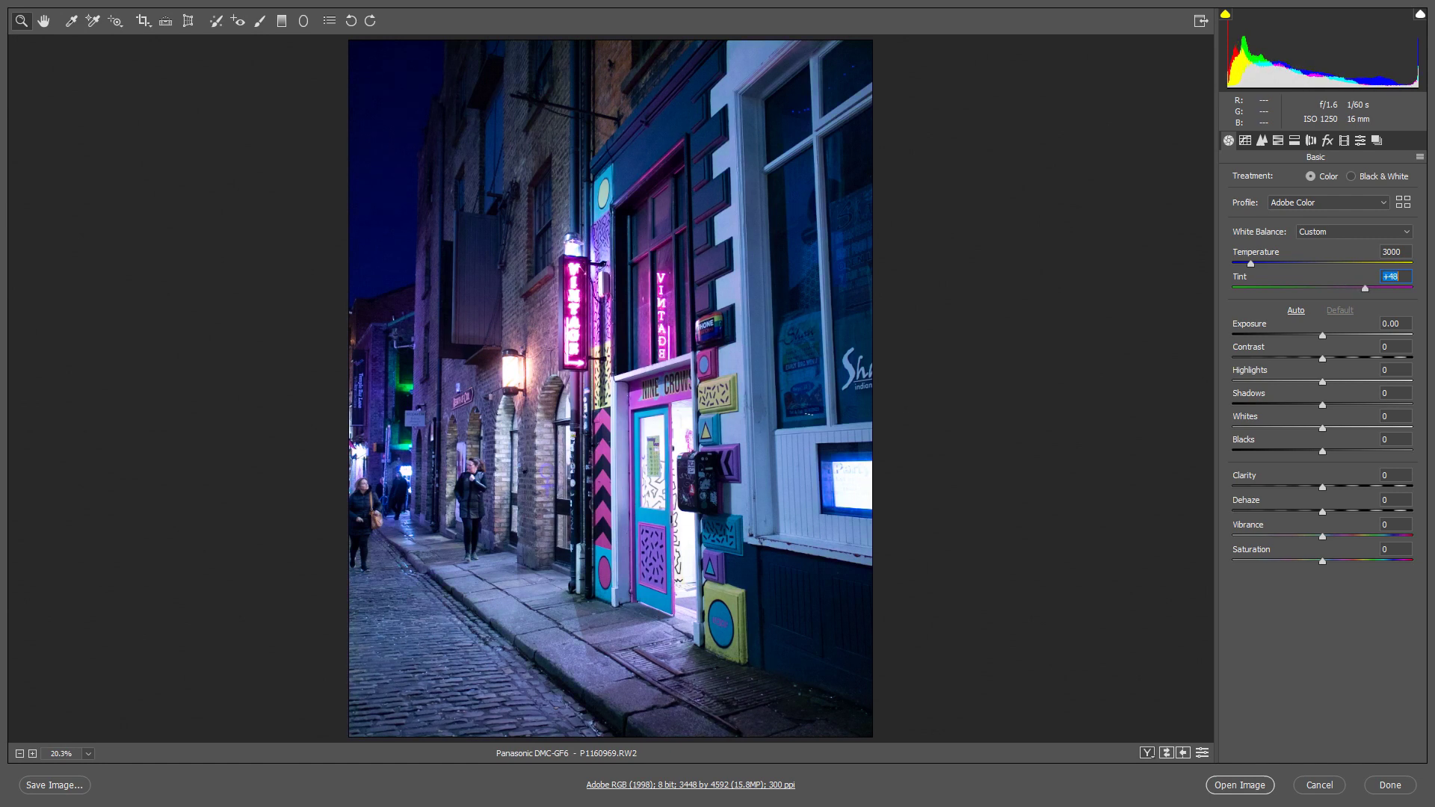
{"action": "key", "text": "Down"}
{"action": "key", "text": "Down"}
{"action": "key", "text": "Down"}
{"action": "key", "text": "Down"}
{"action": "key", "text": "Down"}
{"action": "key", "text": "Down"}
Lower the exposure to -0.40 and raise the contrast to +10.
{"action": "mouse_move", "coordinate": [1322, 336]}
{"action": "left_mouse_down"}
{"action": "mouse_move", "coordinate": [1335, 336]}
{"action": "mouse_move", "coordinate": [1316, 336]}
{"action": "left_mouse_up"}
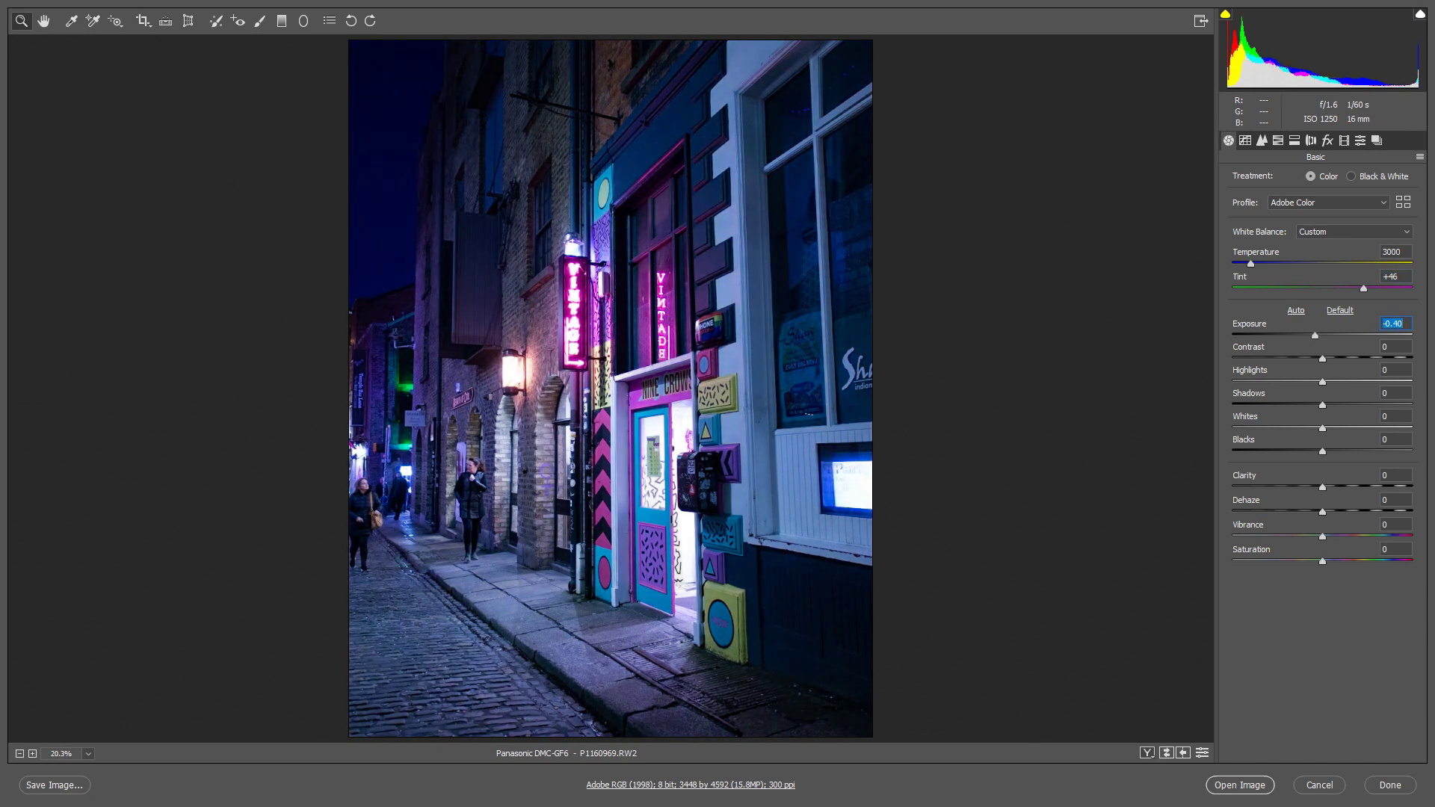
{"action": "key", "text": "Tab"}
{"action": "type", "text": "10"}
{"action": "key", "text": "Return"}
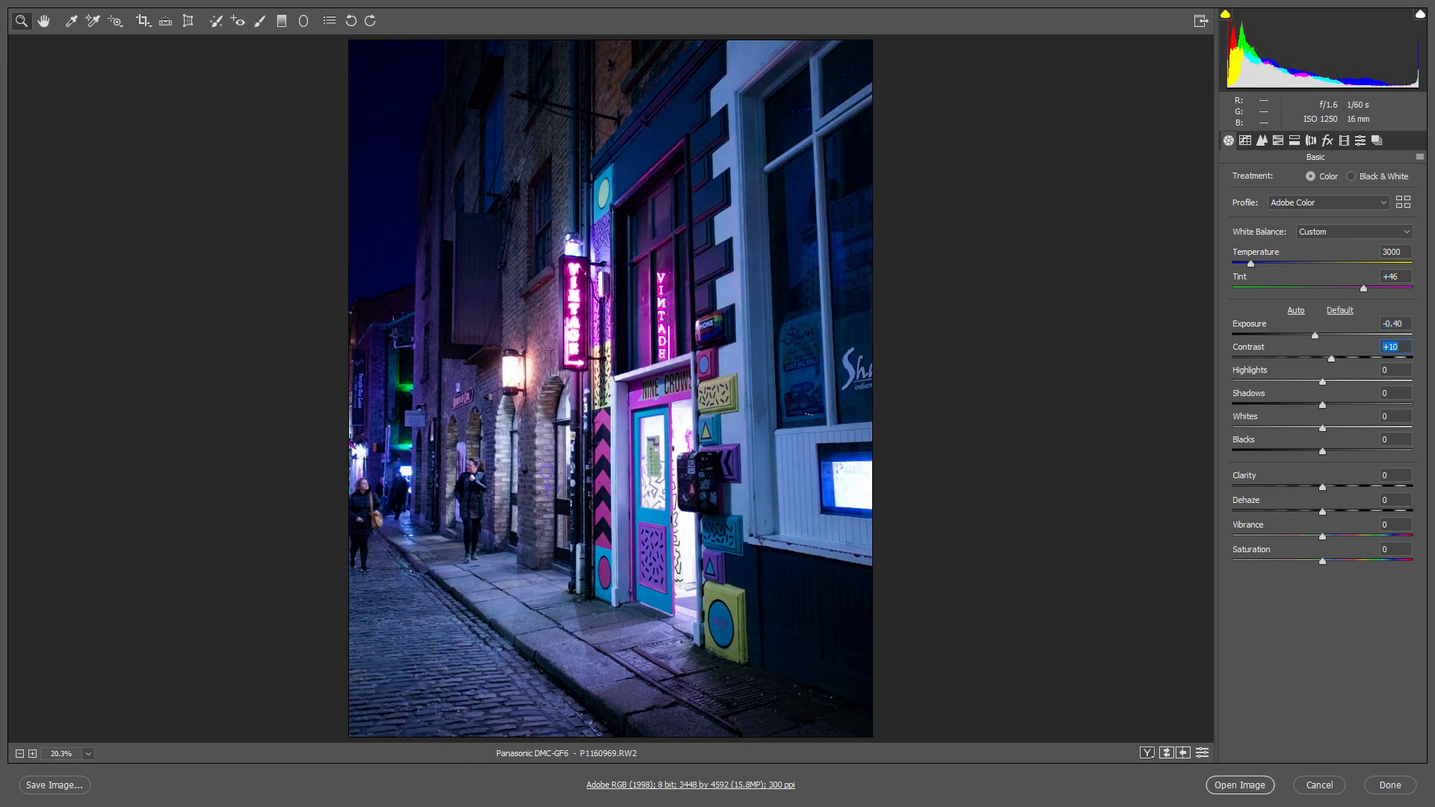
Set the highlights to +6 and the shadows to -20.
{"action": "key", "text": "Tab"}
{"action": "type", "text": "5"}
{"action": "key", "text": "Return"}
{"action": "key", "text": "Tab"}
{"action": "type", "text": "-20"}
{"action": "key", "text": "Return"}
Set the whites to +34 and the blacks to -13.
{"action": "key", "text": "Tab"}
{"action": "type", "text": "34"}
{"action": "key", "text": "Return"}
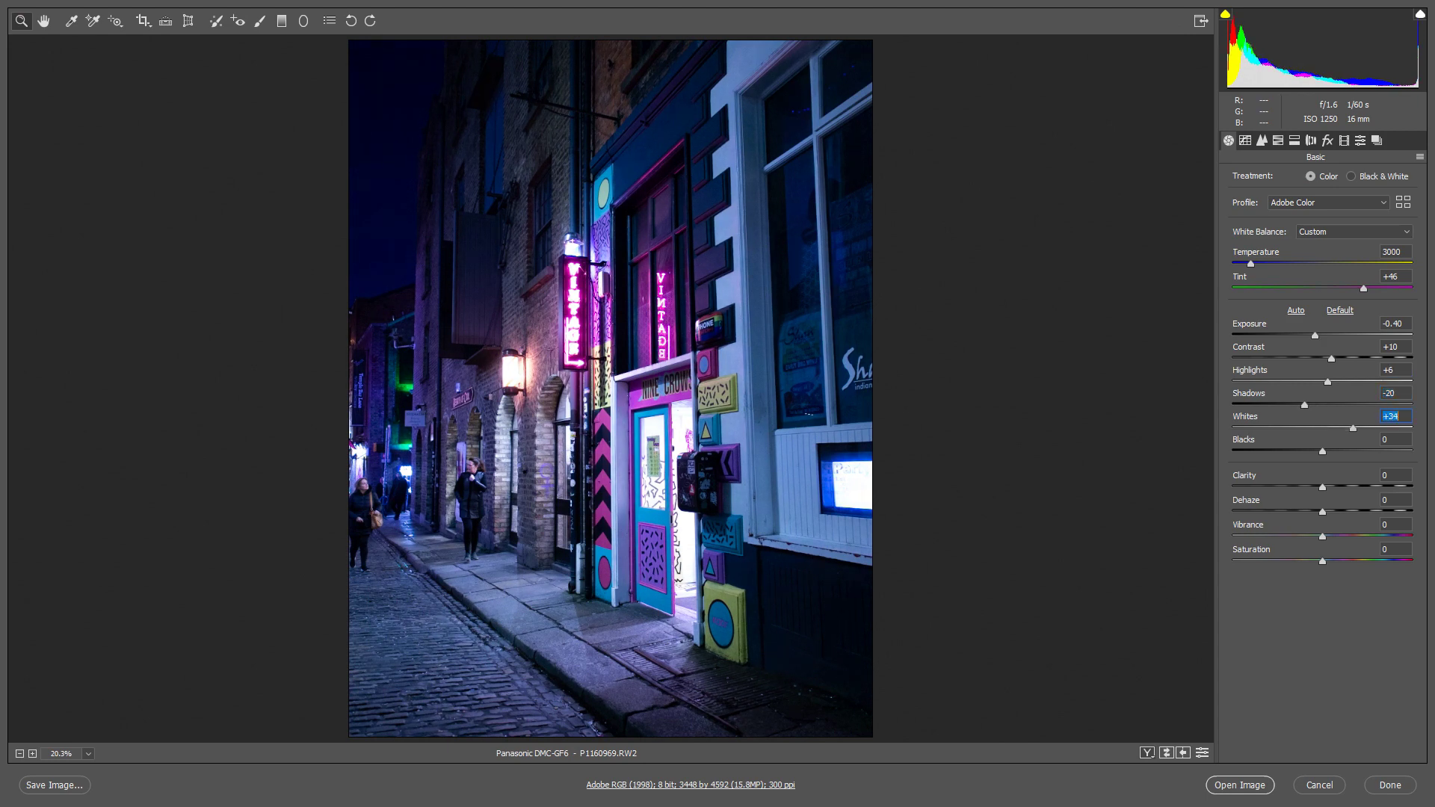
{"action": "key", "text": "Tab"}
{"action": "type", "text": "-13"}
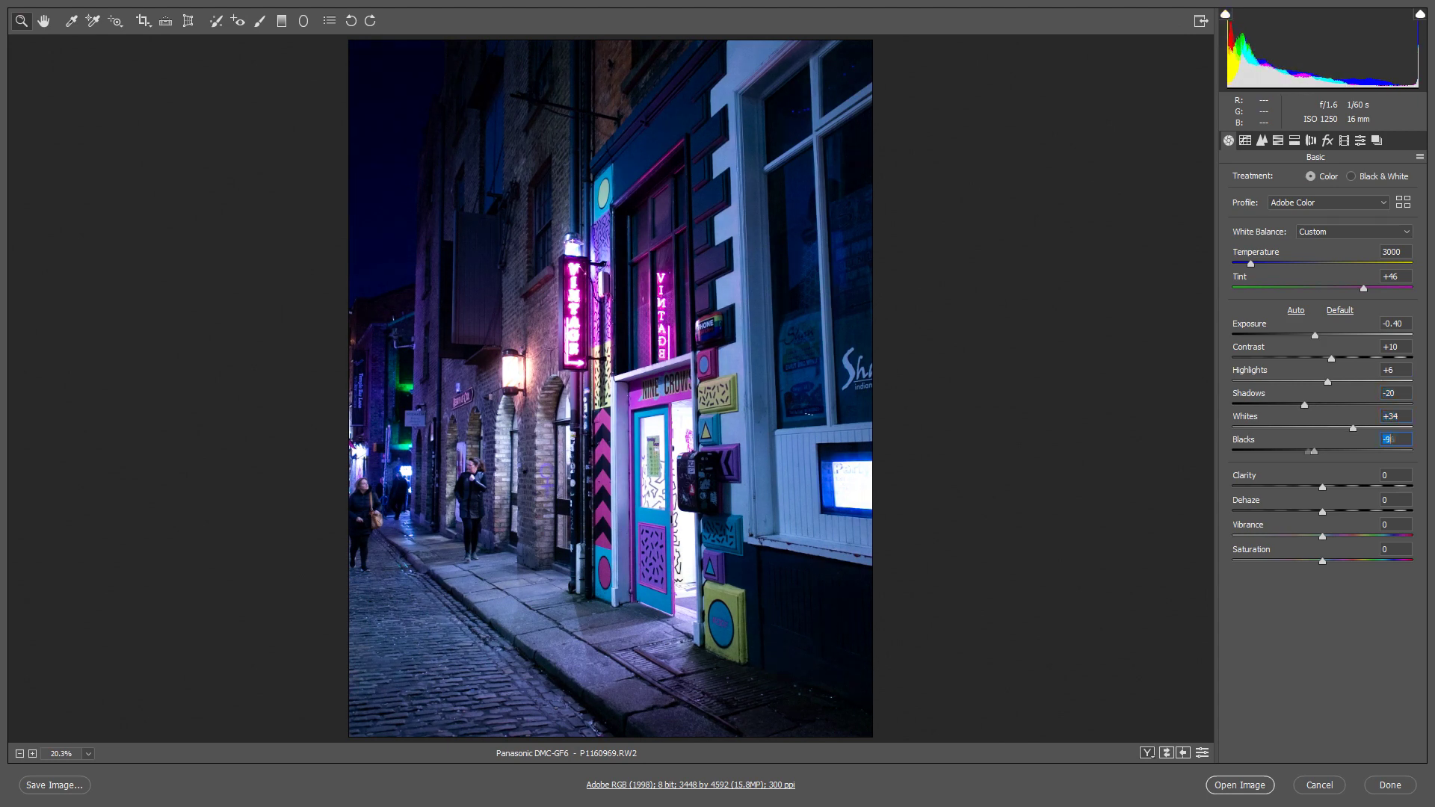
{"action": "key", "text": "Return"}
Set the clarity to -4 and the dehaze to +20.
{"action": "key", "text": "Tab"}
{"action": "type", "text": "-1"}
{"action": "key", "text": "Return"}
{"action": "key", "text": "Tab"}
{"action": "type", "text": "19"}
{"action": "key", "text": "Return"}
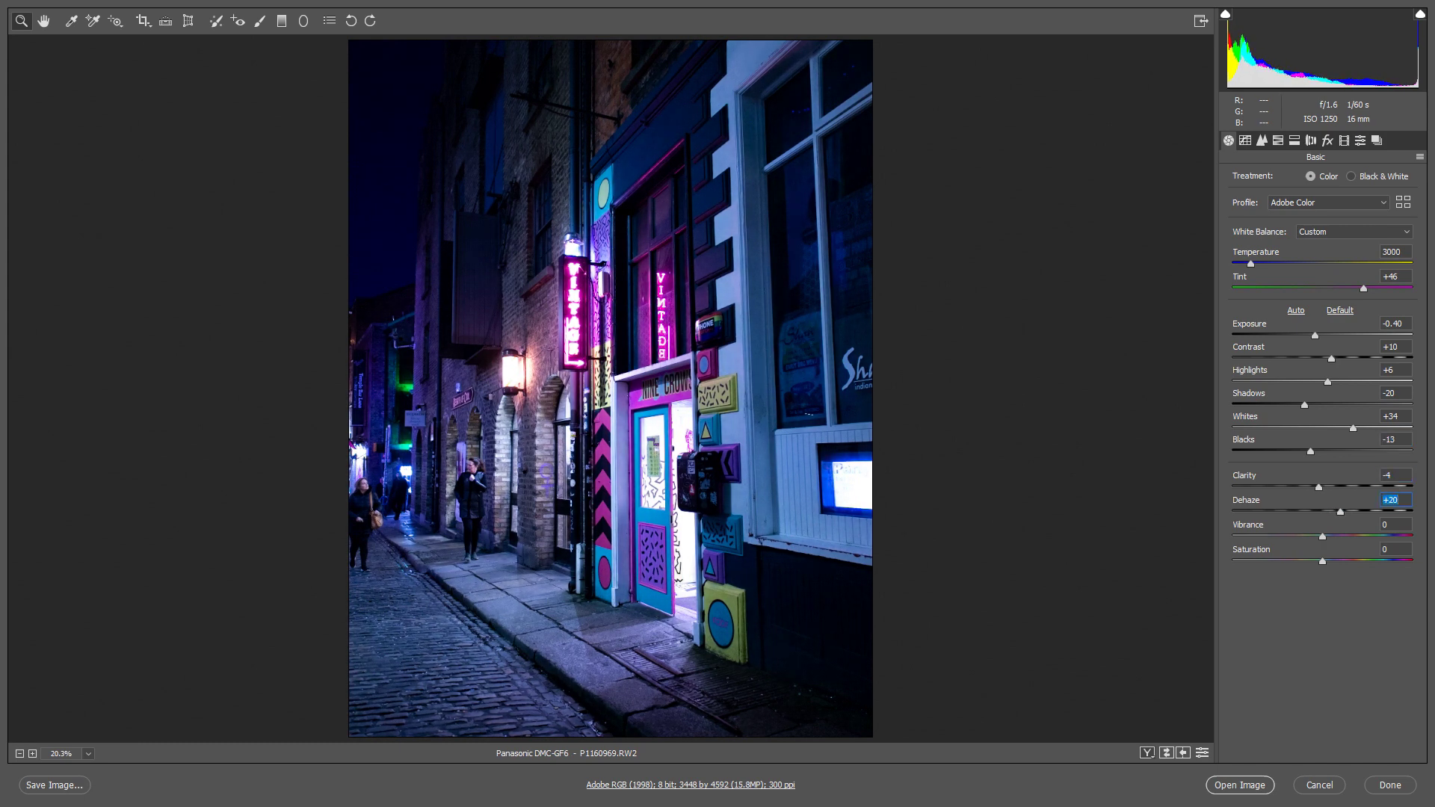
Boost the colours with vibrance at +46 and saturation at +43.
{"action": "key", "text": "Tab"}
{"action": "type", "text": "46"}
{"action": "key", "text": "Return"}
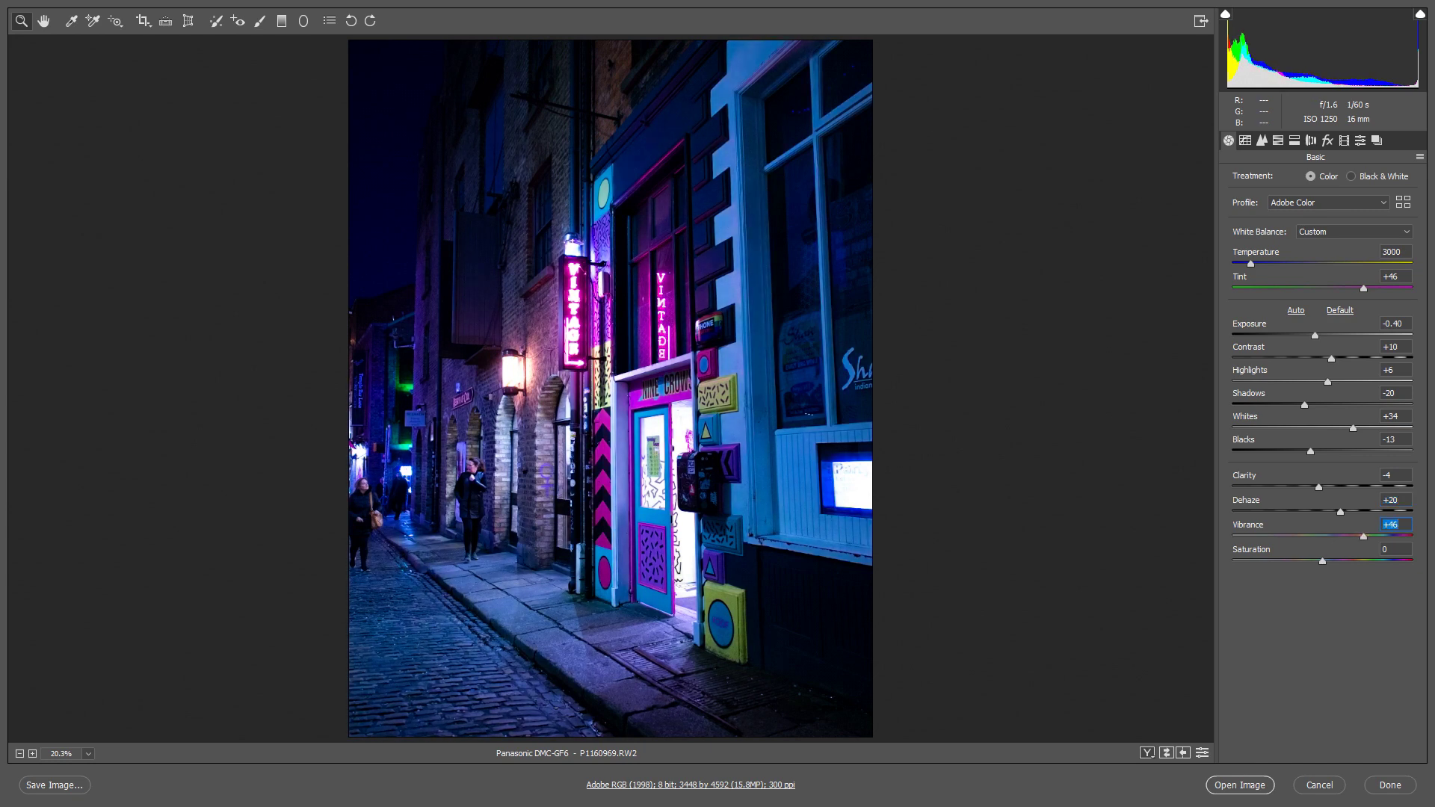
{"action": "key", "text": "Tab"}
{"action": "type", "text": "36"}
{"action": "key", "text": "Return"}
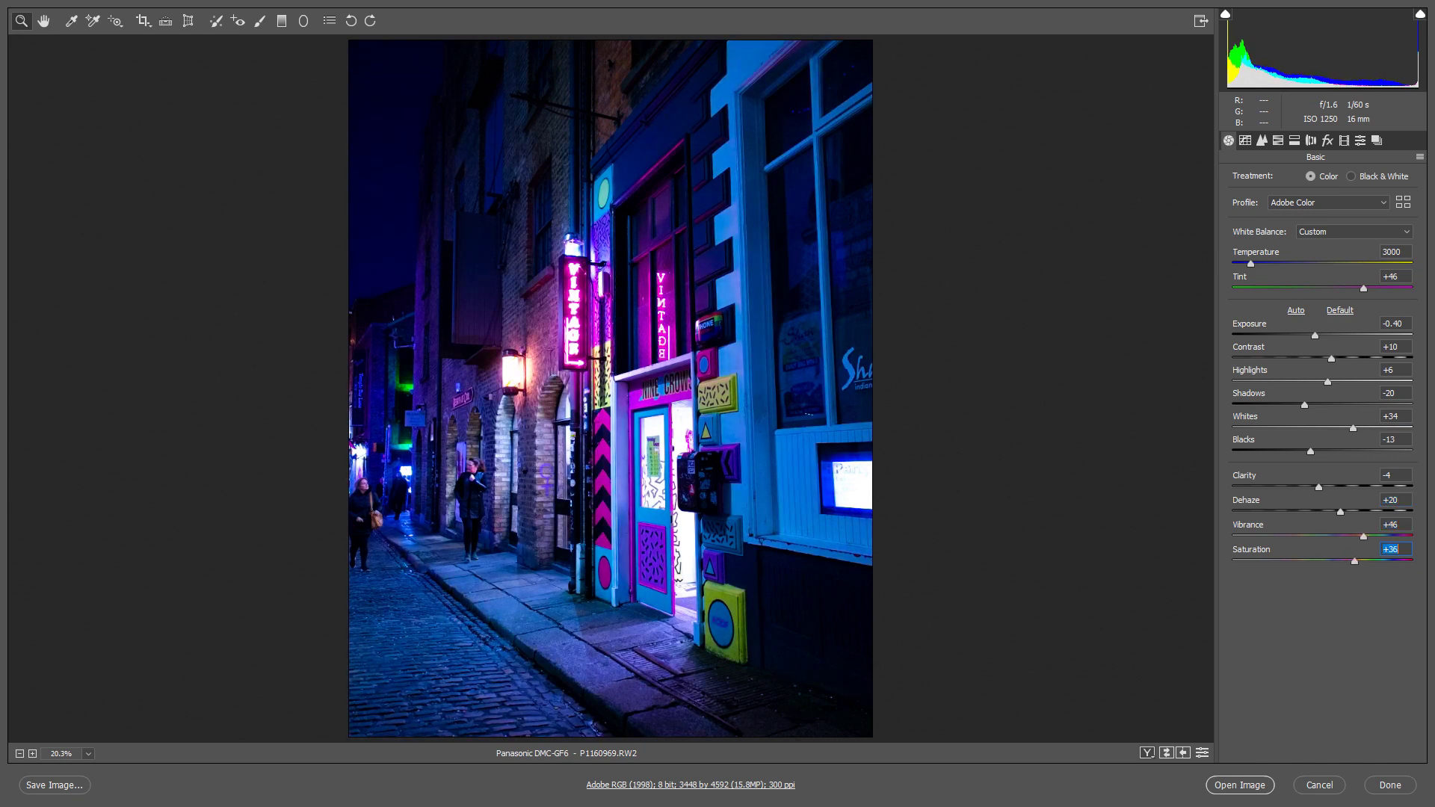
{"action": "left_click_drag", "start_coordinate": [1355, 561], "coordinate": [1361, 561]}
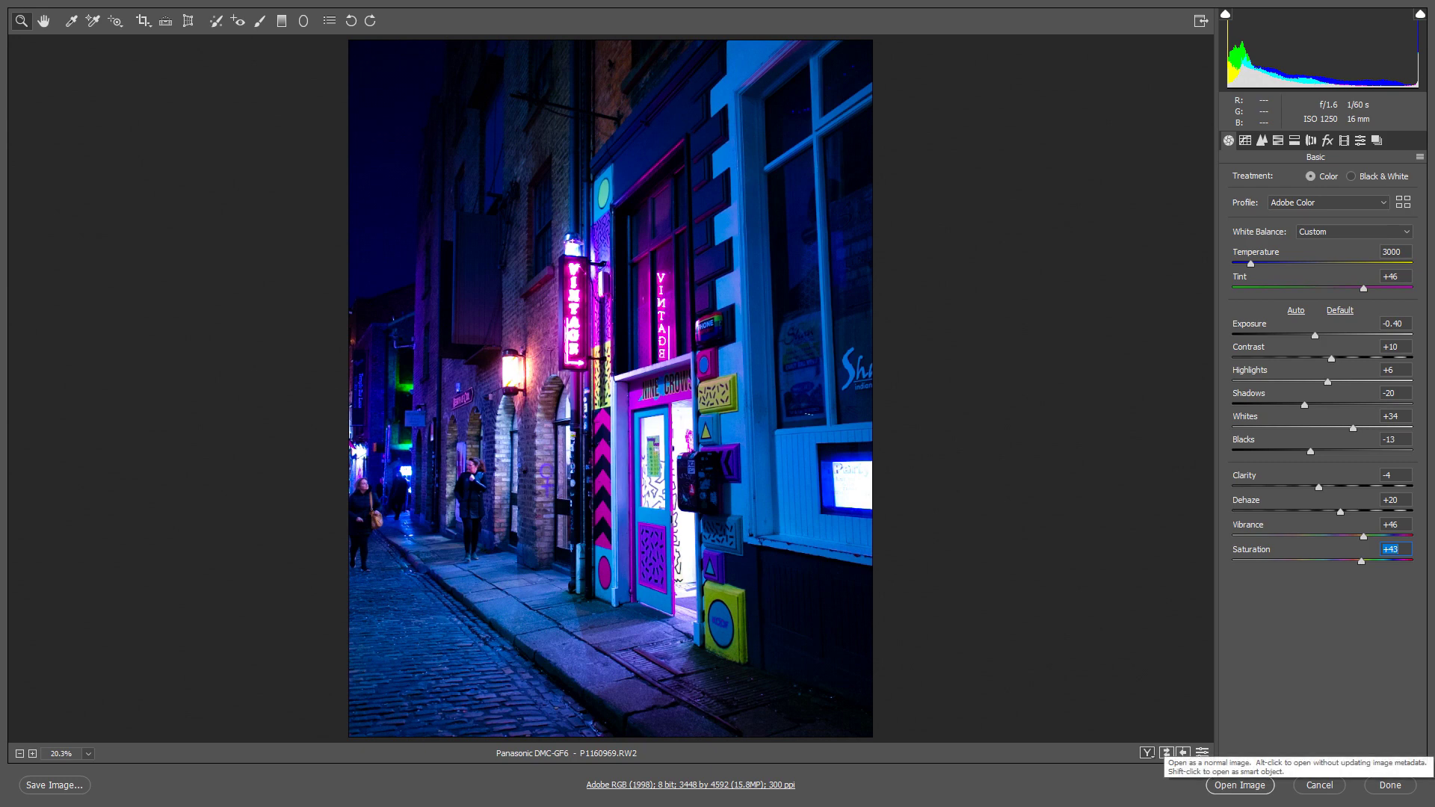
Open the developed raw photo in Photoshop, converting the document's colors to the working space.
{"action": "left_click", "coordinate": [1240, 785]}
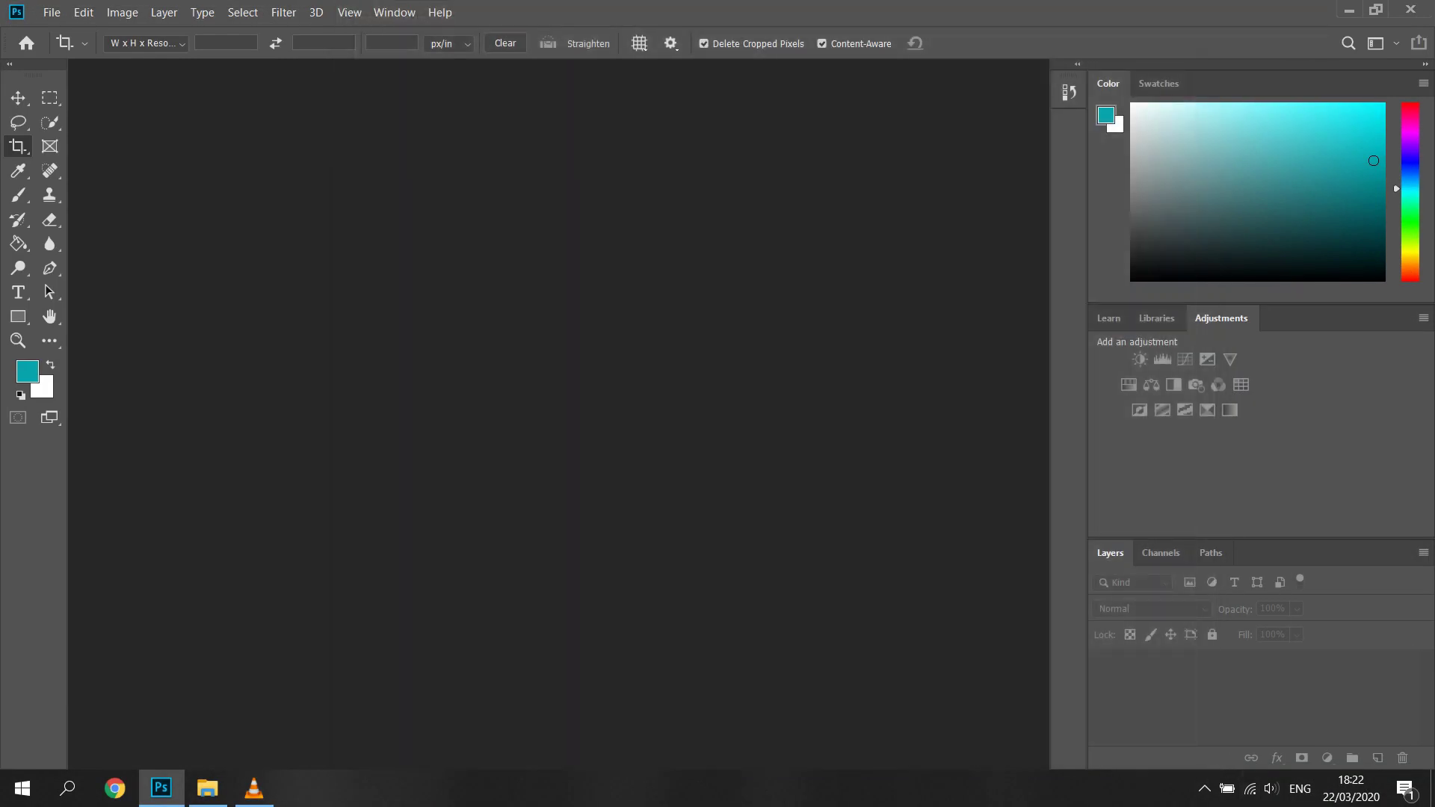
{"action": "left_click", "coordinate": [577, 315]}
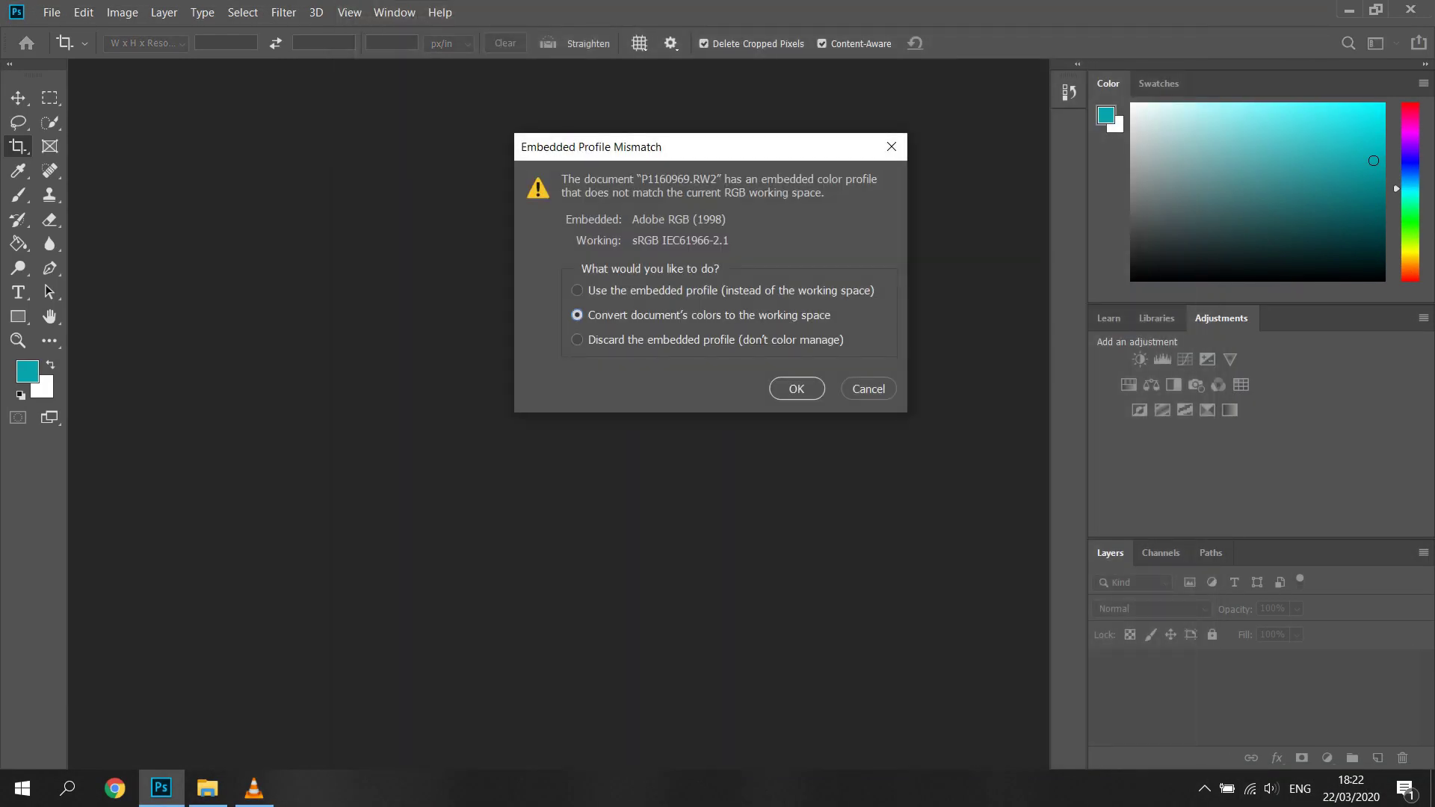
{"action": "key", "text": "Return"}
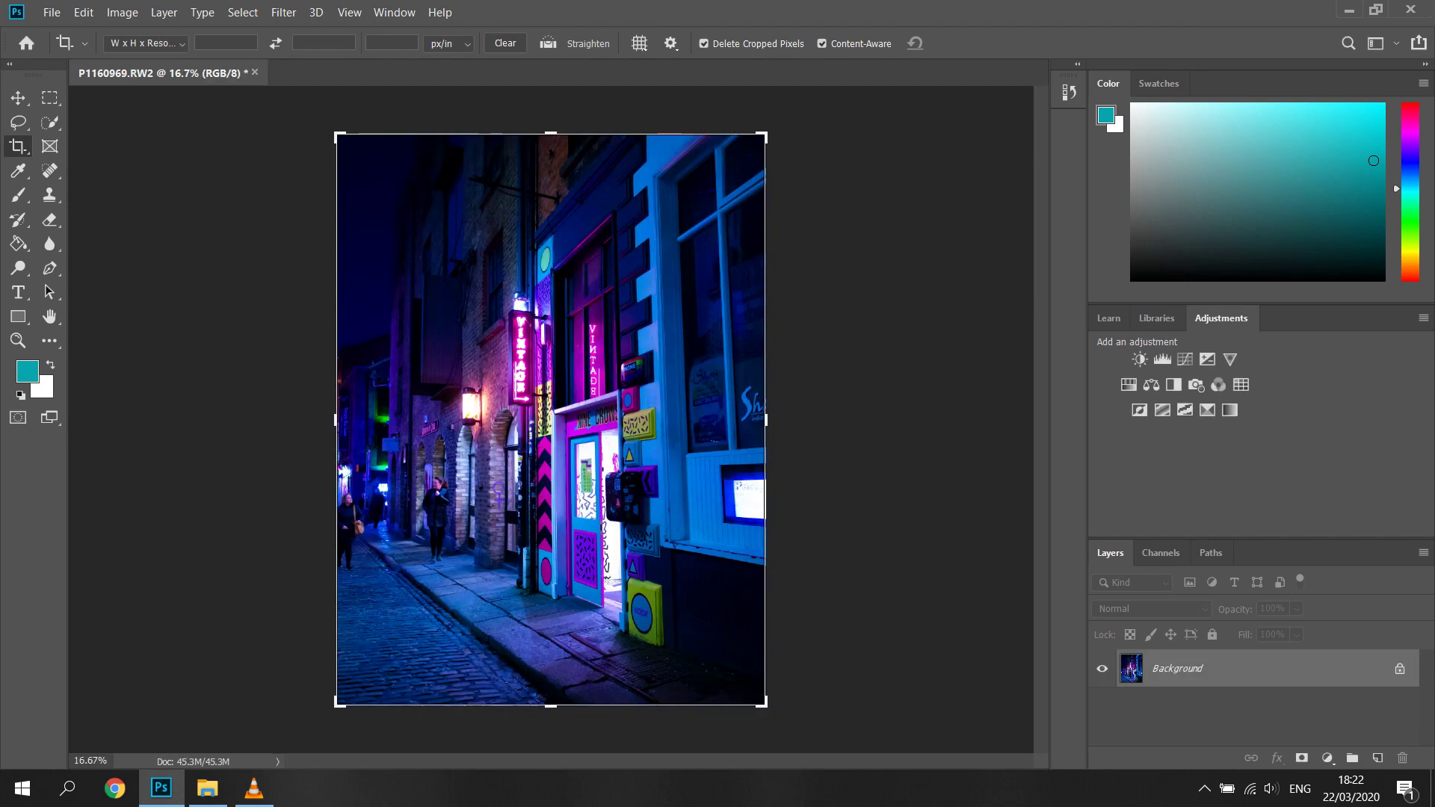
View the opened photo in the Camera Raw Filter and leave its settings unadjusted.
{"action": "left_click", "coordinate": [292, 12]}
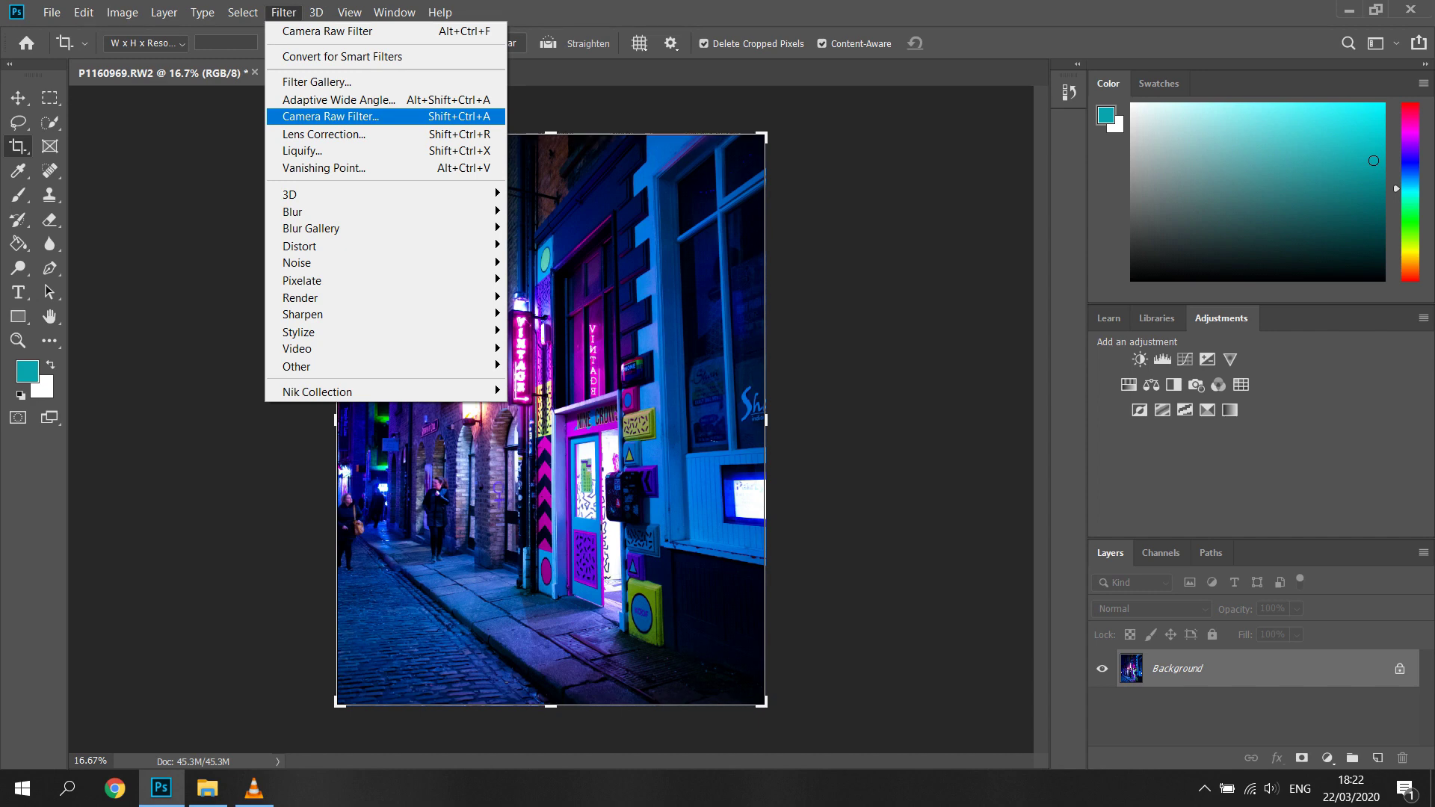
{"action": "left_click", "coordinate": [329, 115]}
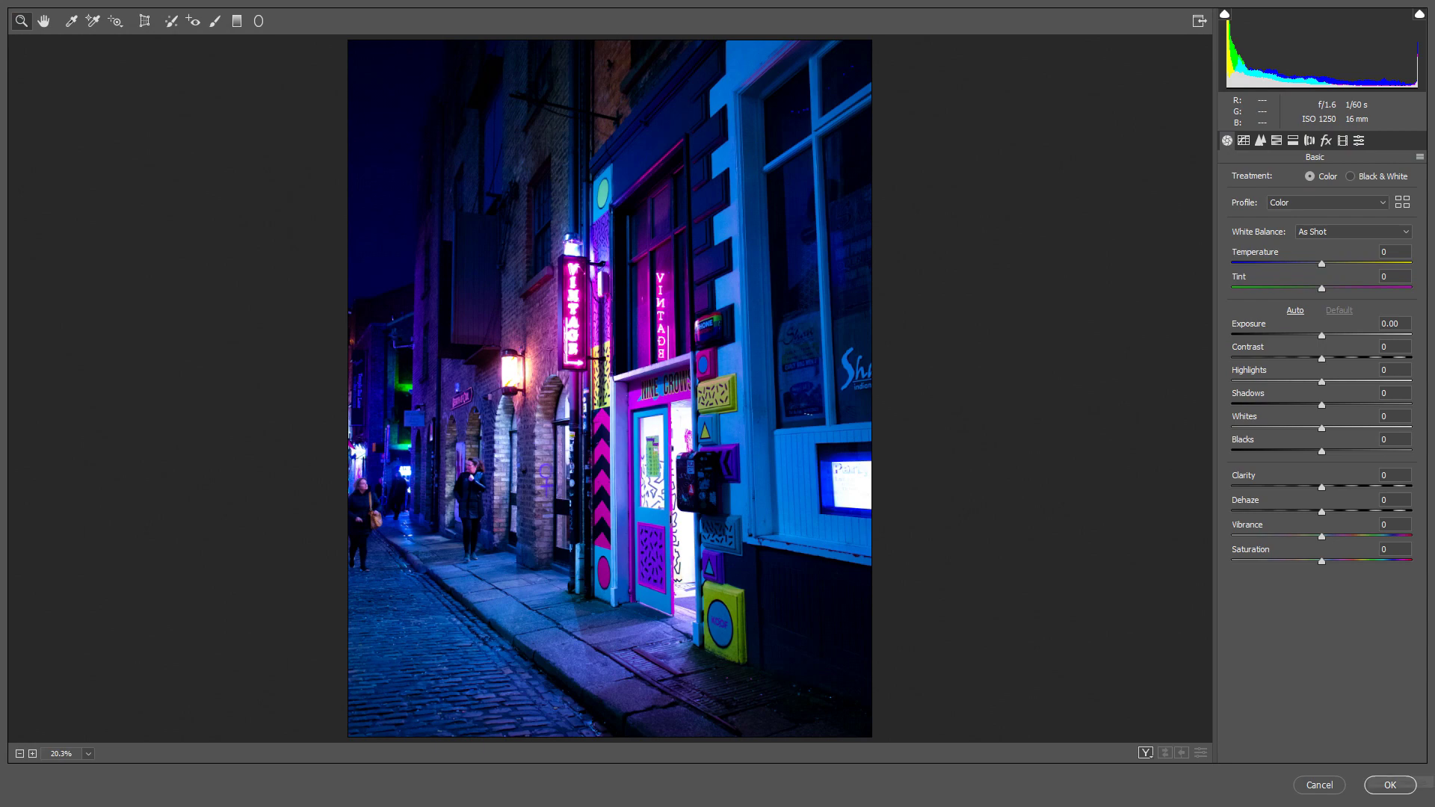
{"action": "left_click", "coordinate": [1391, 784]}
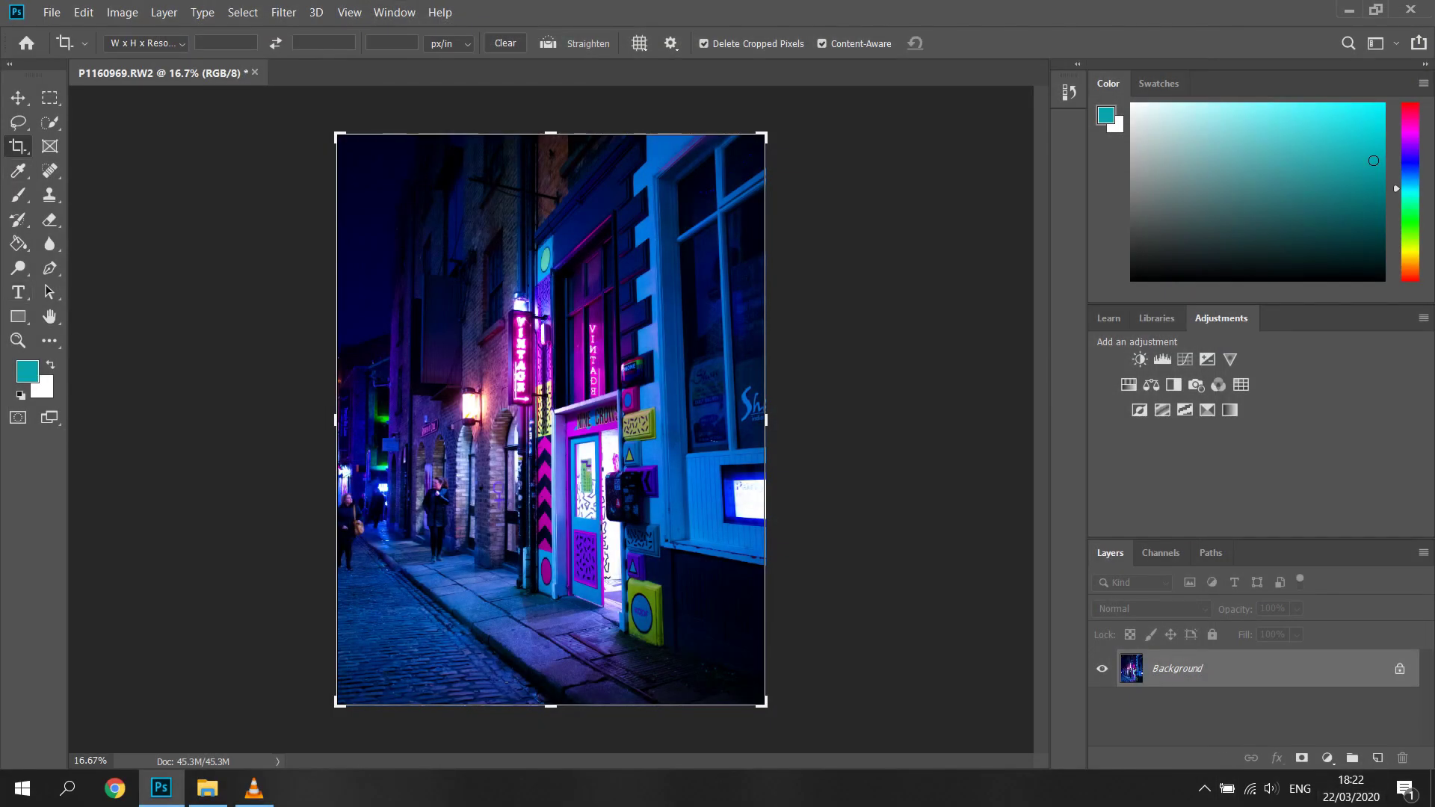
Straighten the photo along the vertical wall edge beside the lit doorway and apply the rotation.
{"action": "left_click", "coordinate": [548, 44]}
{"action": "left_click_drag", "start_coordinate": [626, 629], "coordinate": [614, 211]}
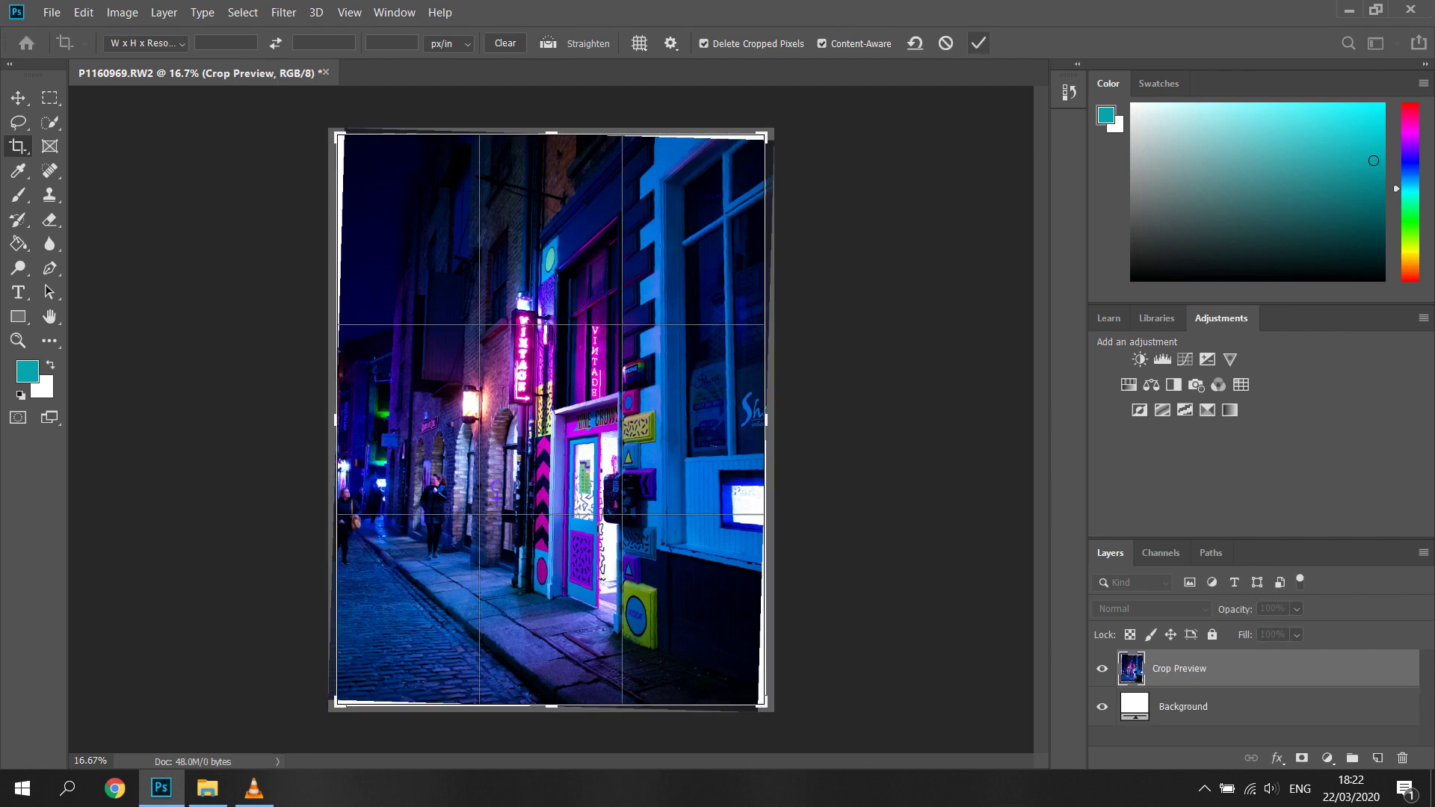
{"action": "left_click", "coordinate": [979, 43]}
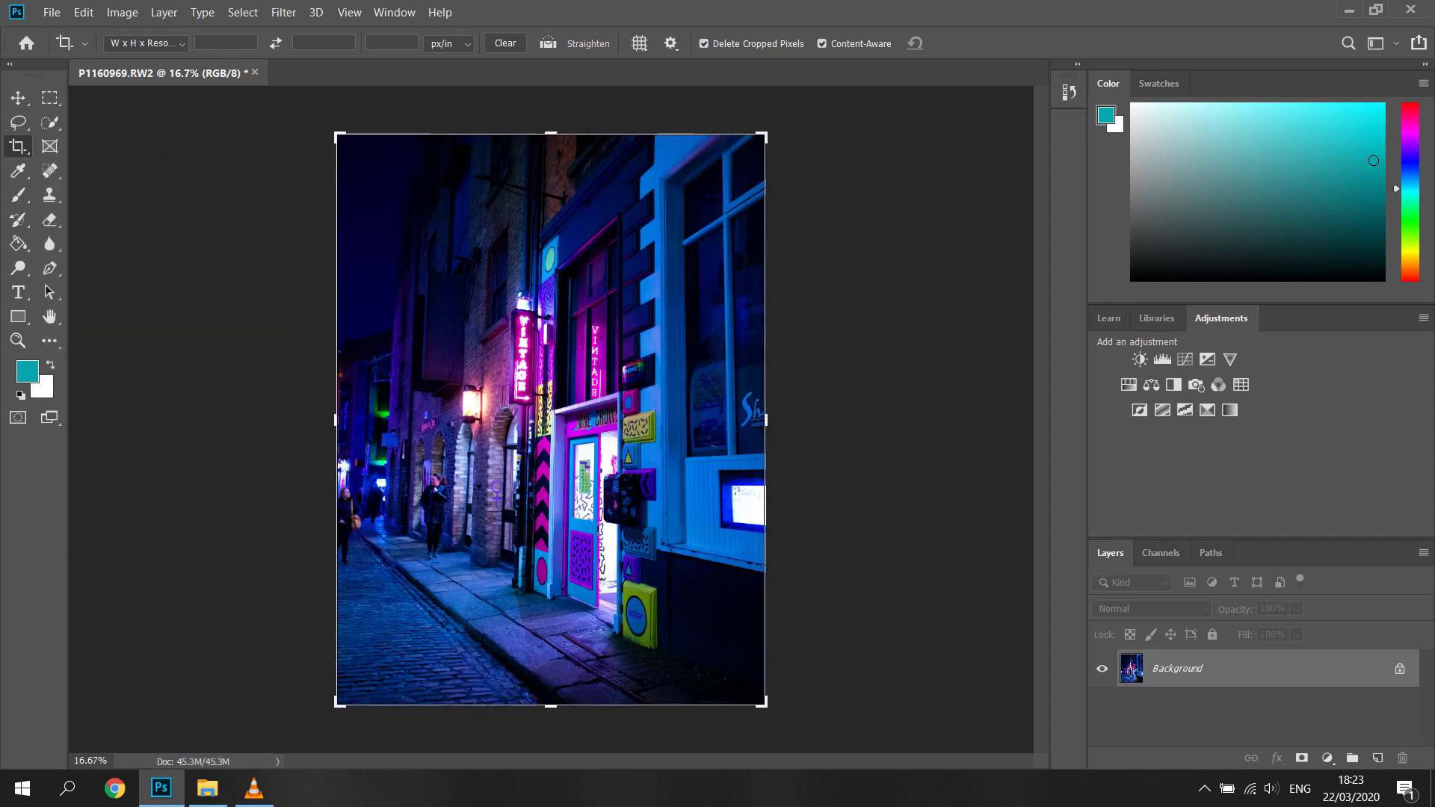
Crop both sides of the photo to a vertical strip about 2117 px wide around the neon sign and doorway.
{"action": "left_click_drag", "start_coordinate": [336, 421], "coordinate": [395, 420]}
{"action": "left_click_drag", "start_coordinate": [706, 420], "coordinate": [682, 420]}
{"action": "key", "text": "Return"}
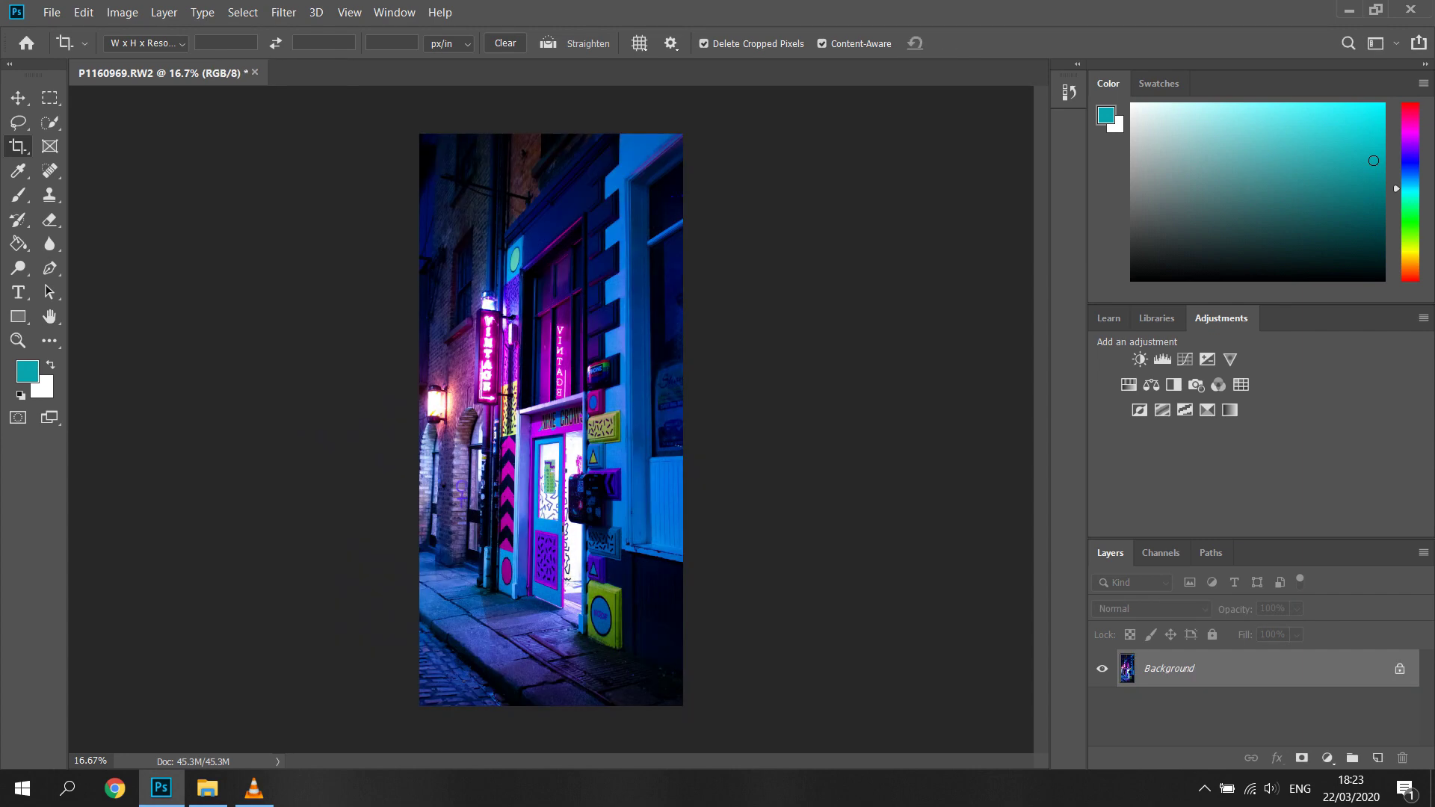
Copy the entire cropped photo and create a new 5000 x 5000 px document.
{"action": "left_click", "coordinate": [49, 97]}
{"action": "key", "text": "ctrl+a"}
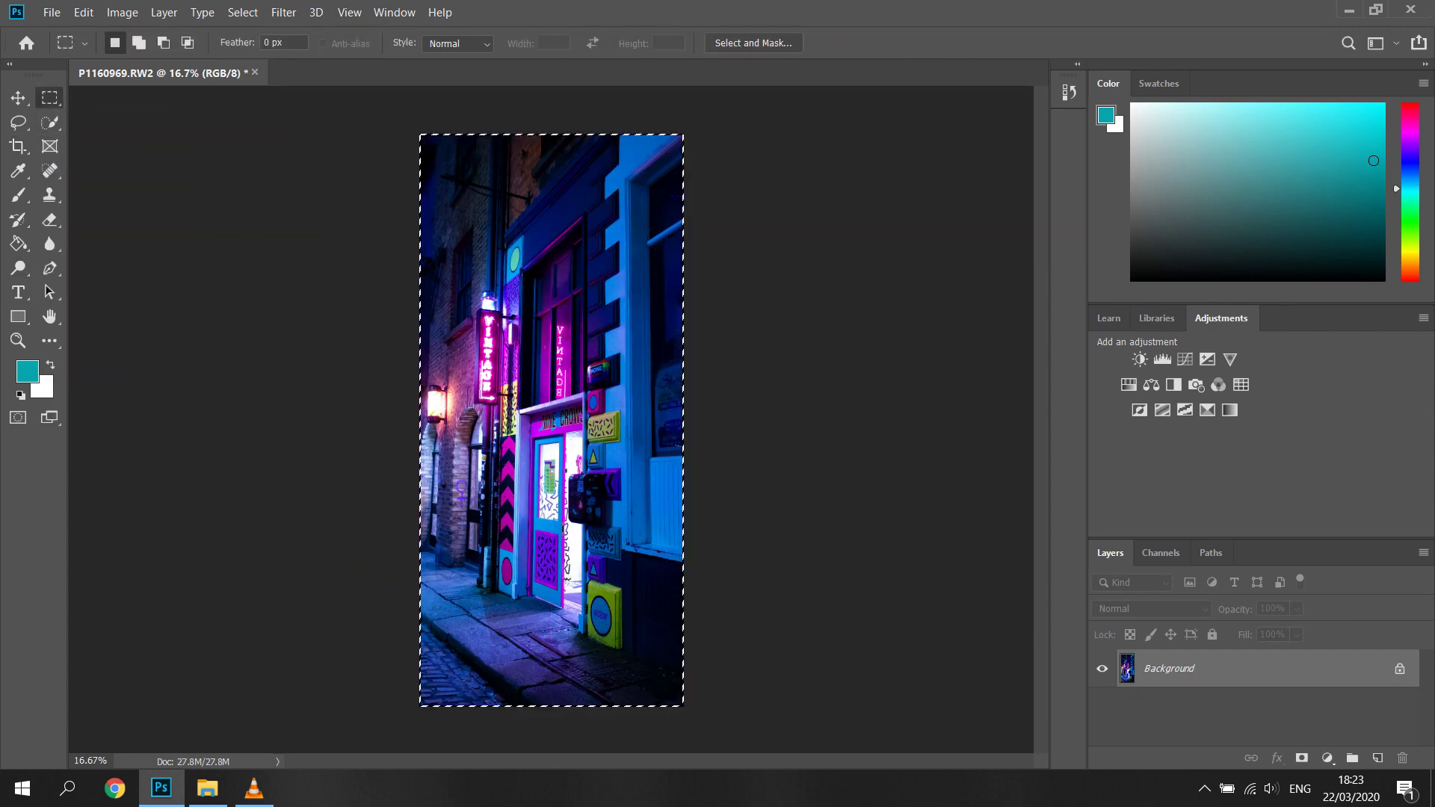
{"action": "left_click", "coordinate": [52, 12]}
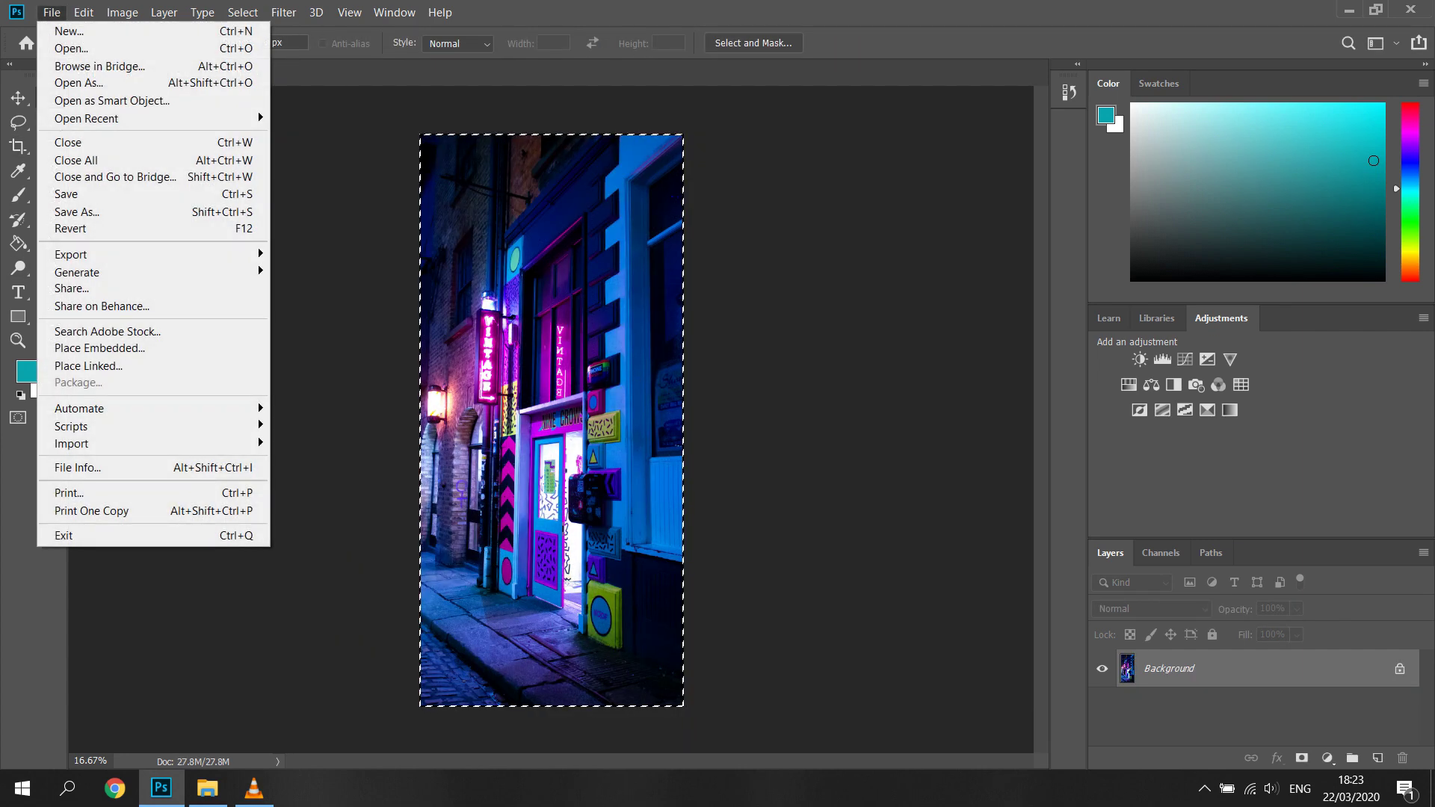
{"action": "left_click", "coordinate": [69, 31]}
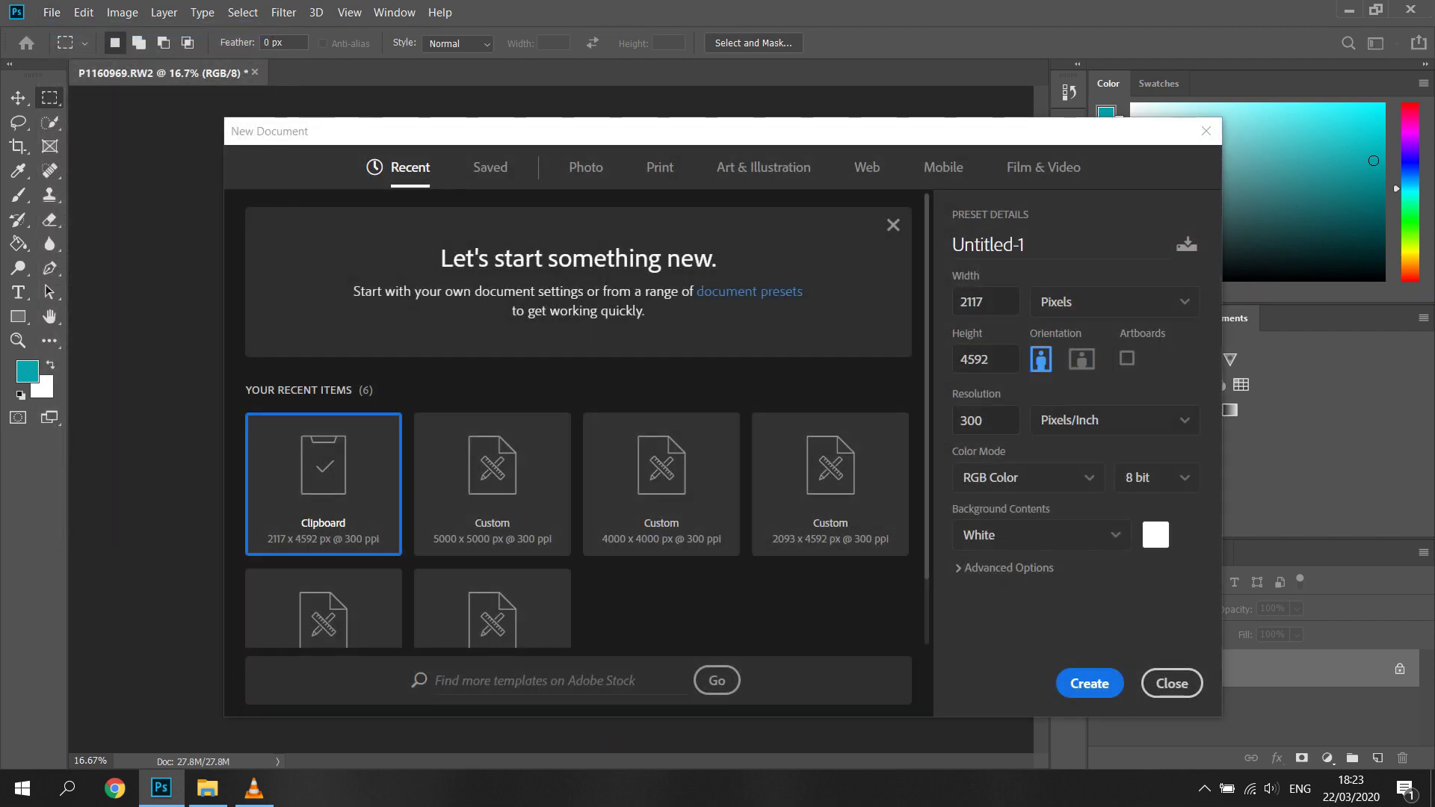
{"action": "left_click_drag", "start_coordinate": [991, 360], "coordinate": [955, 360]}
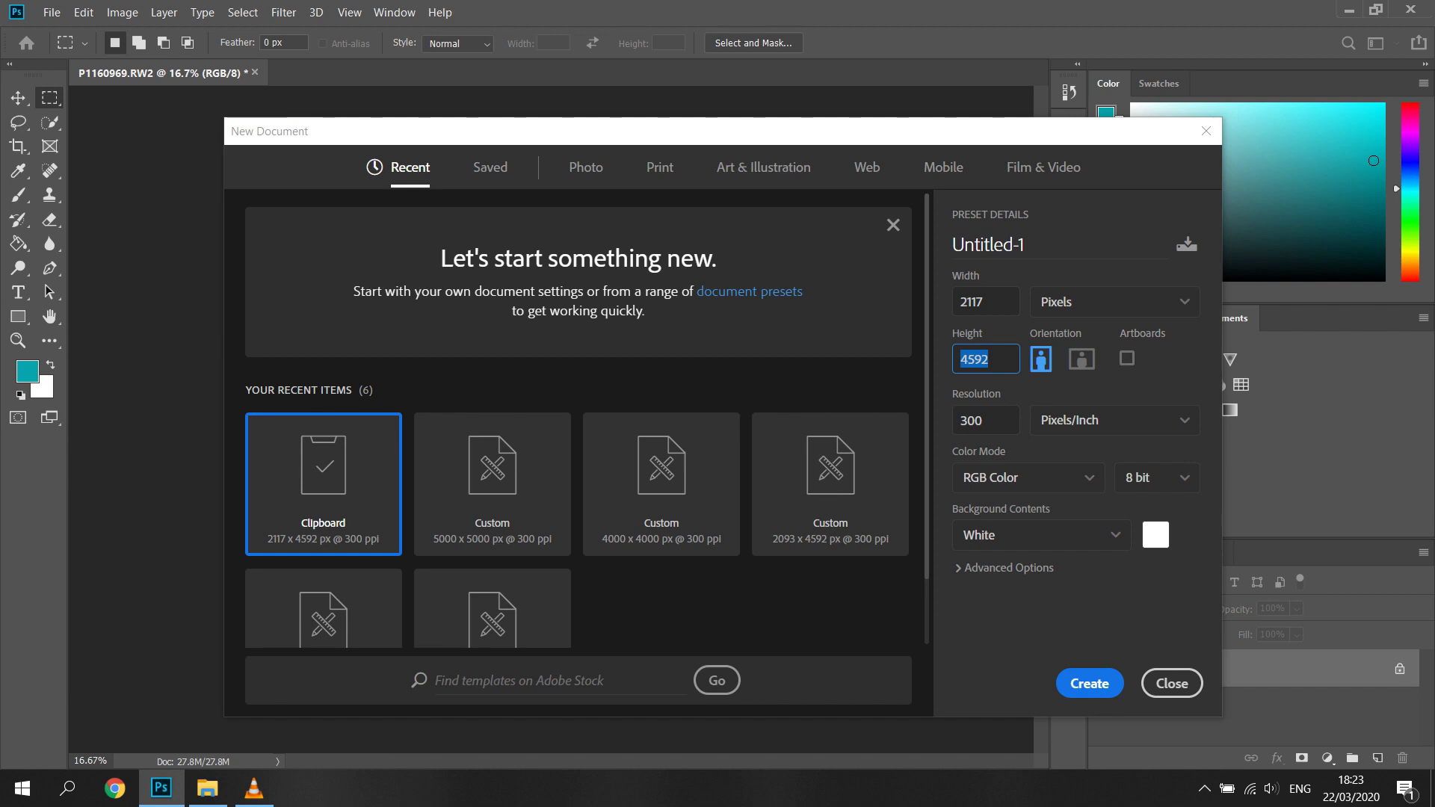
{"action": "left_click_drag", "start_coordinate": [989, 302], "coordinate": [956, 302]}
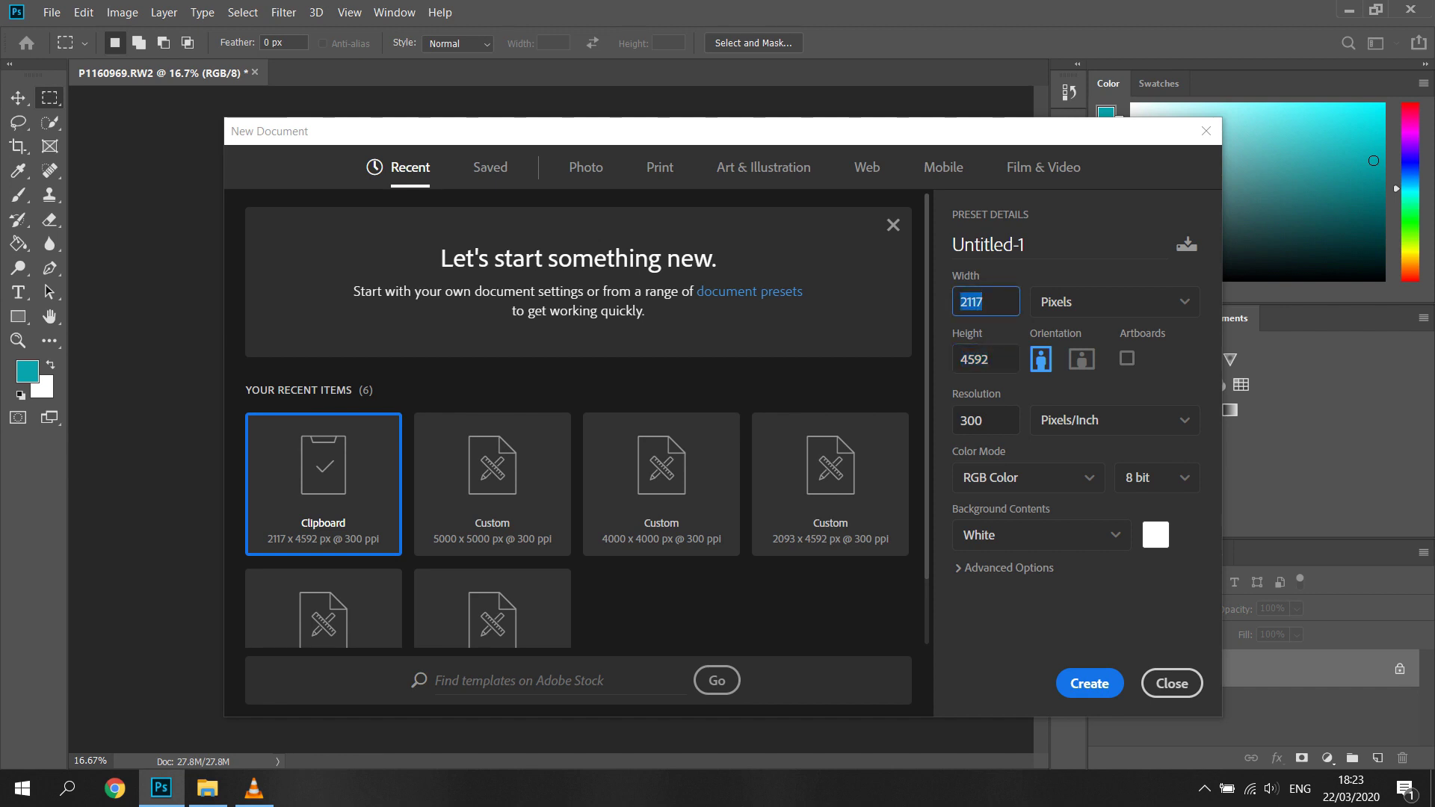
{"action": "type", "text": "5000"}
{"action": "left_click_drag", "start_coordinate": [989, 359], "coordinate": [958, 359]}
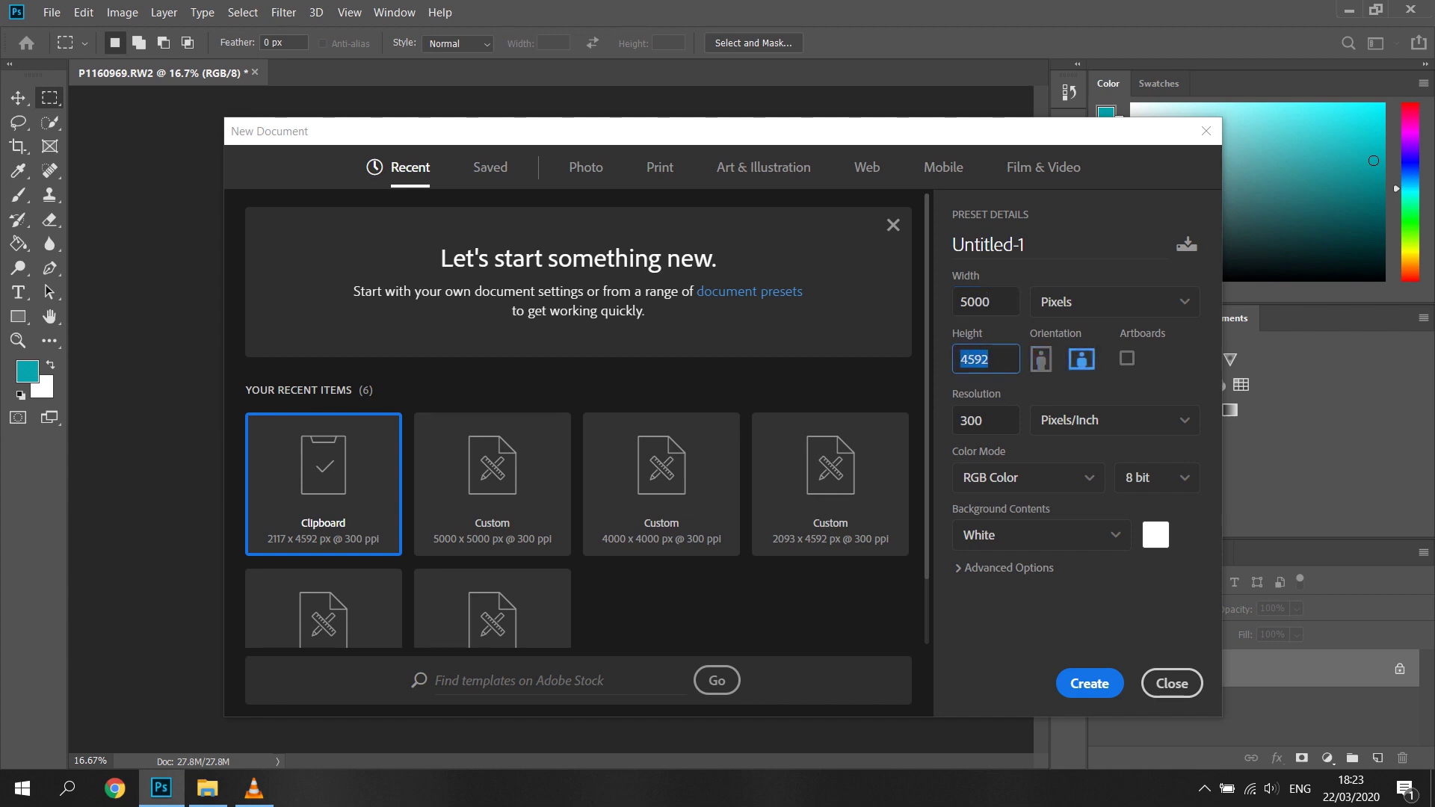
{"action": "type", "text": "5000"}
{"action": "key", "text": "Return"}
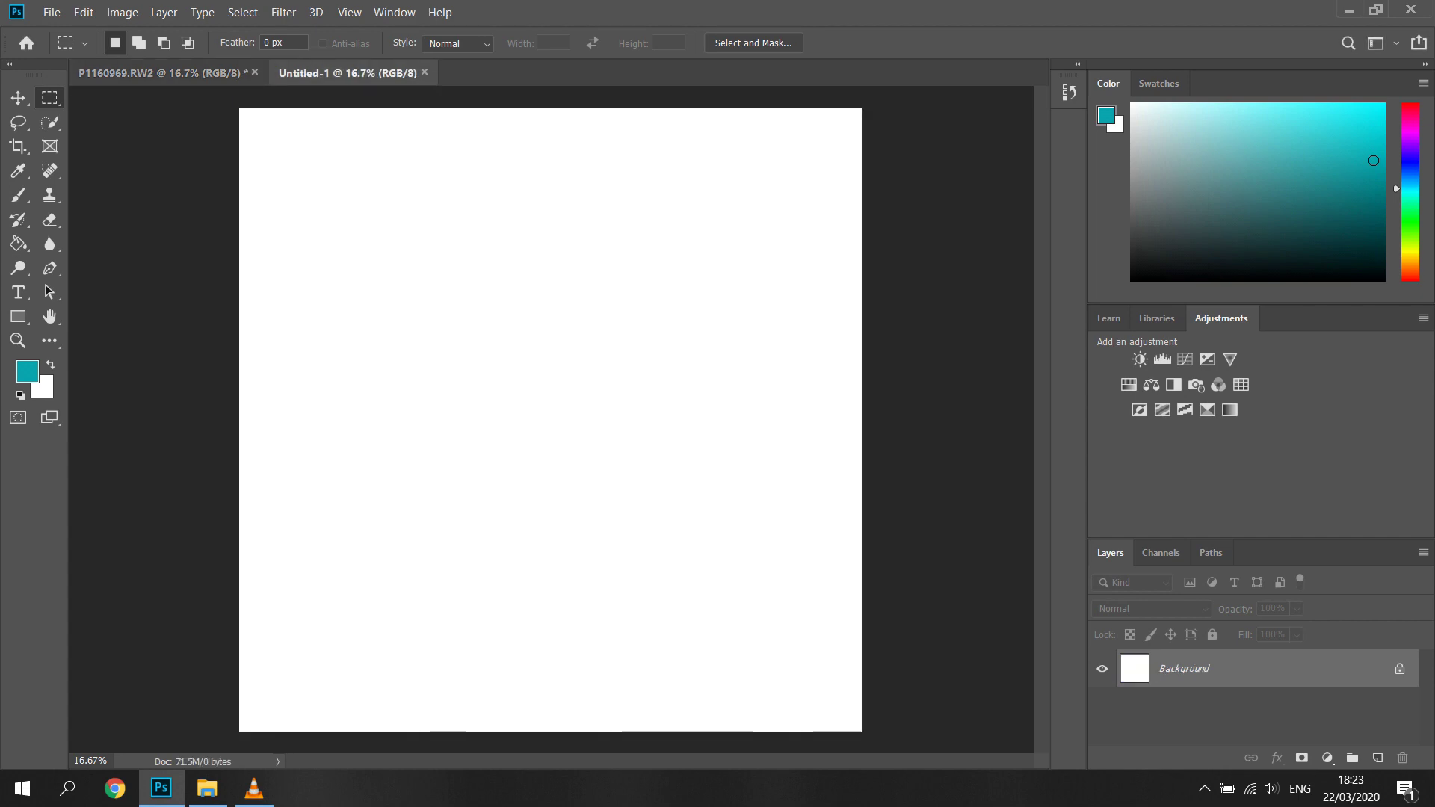
Paste the copied photo into the blank document and move it into the left half of the canvas.
{"action": "key", "text": "ctrl+v"}
{"action": "key", "text": "v"}
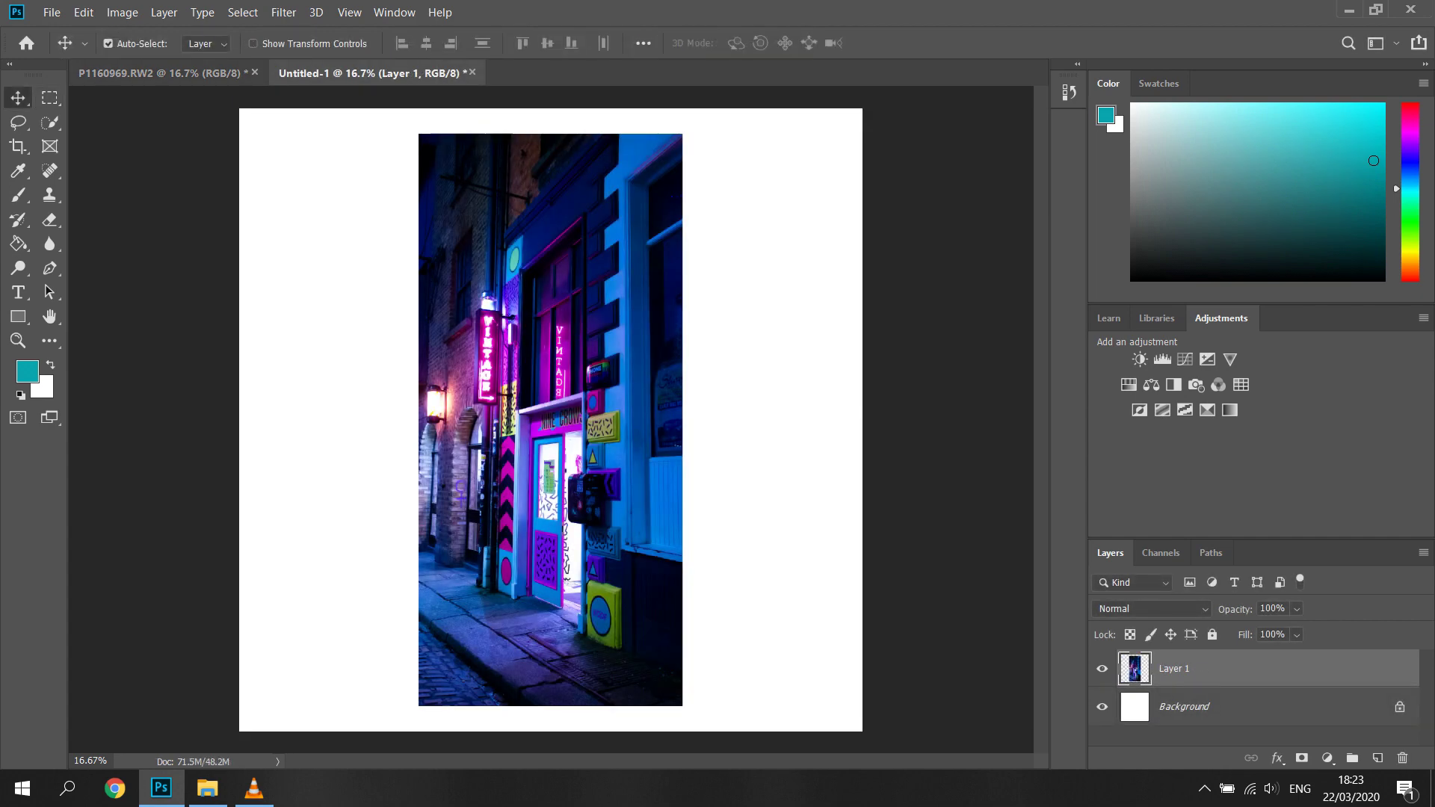
{"action": "left_click_drag", "start_coordinate": [609, 370], "coordinate": [495, 374]}
Return to the P1160969.RW2 document and flip its canvas horizontally.
{"action": "left_click", "coordinate": [164, 72]}
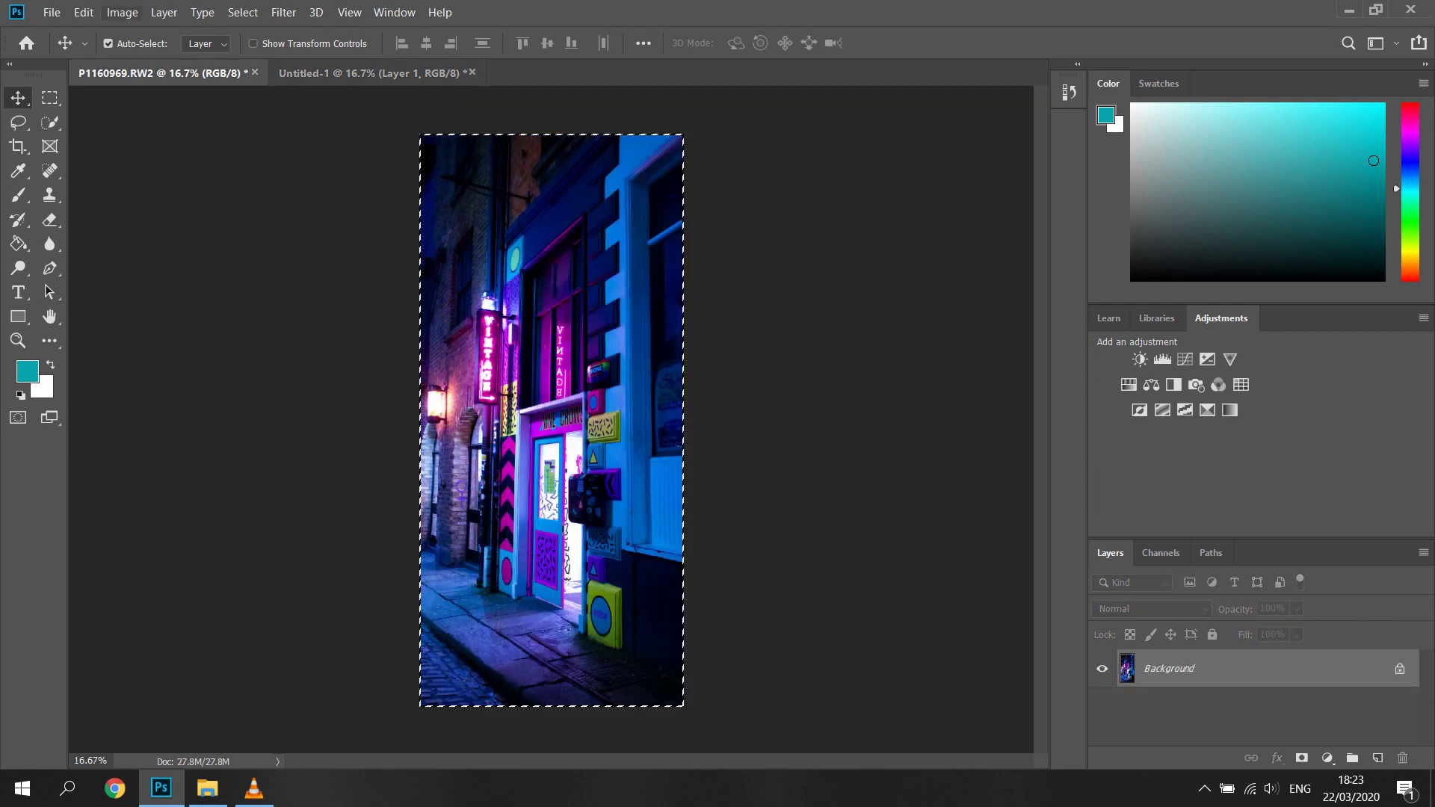
{"action": "left_click", "coordinate": [121, 12]}
{"action": "mouse_move", "coordinate": [187, 176]}
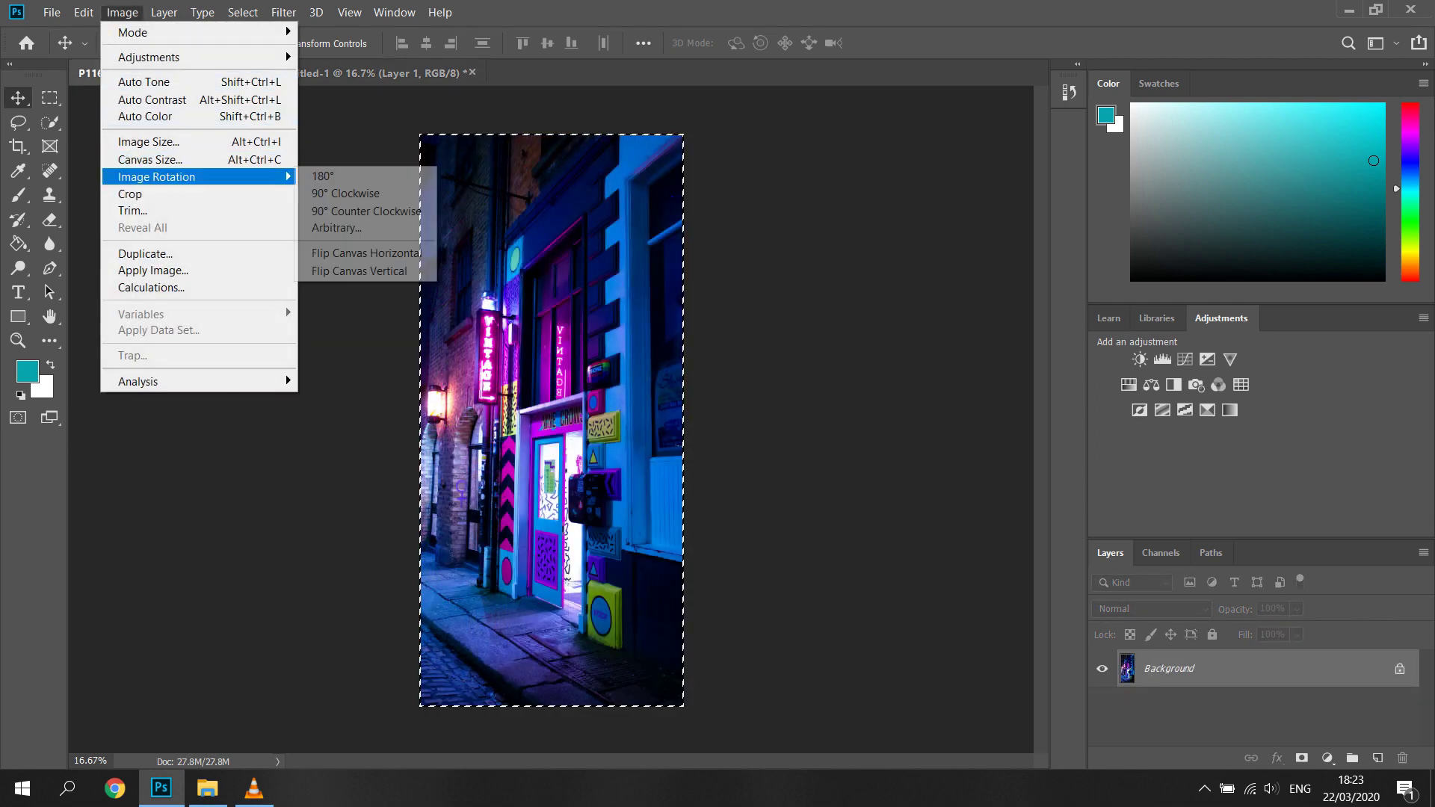
{"action": "left_click", "coordinate": [366, 252]}
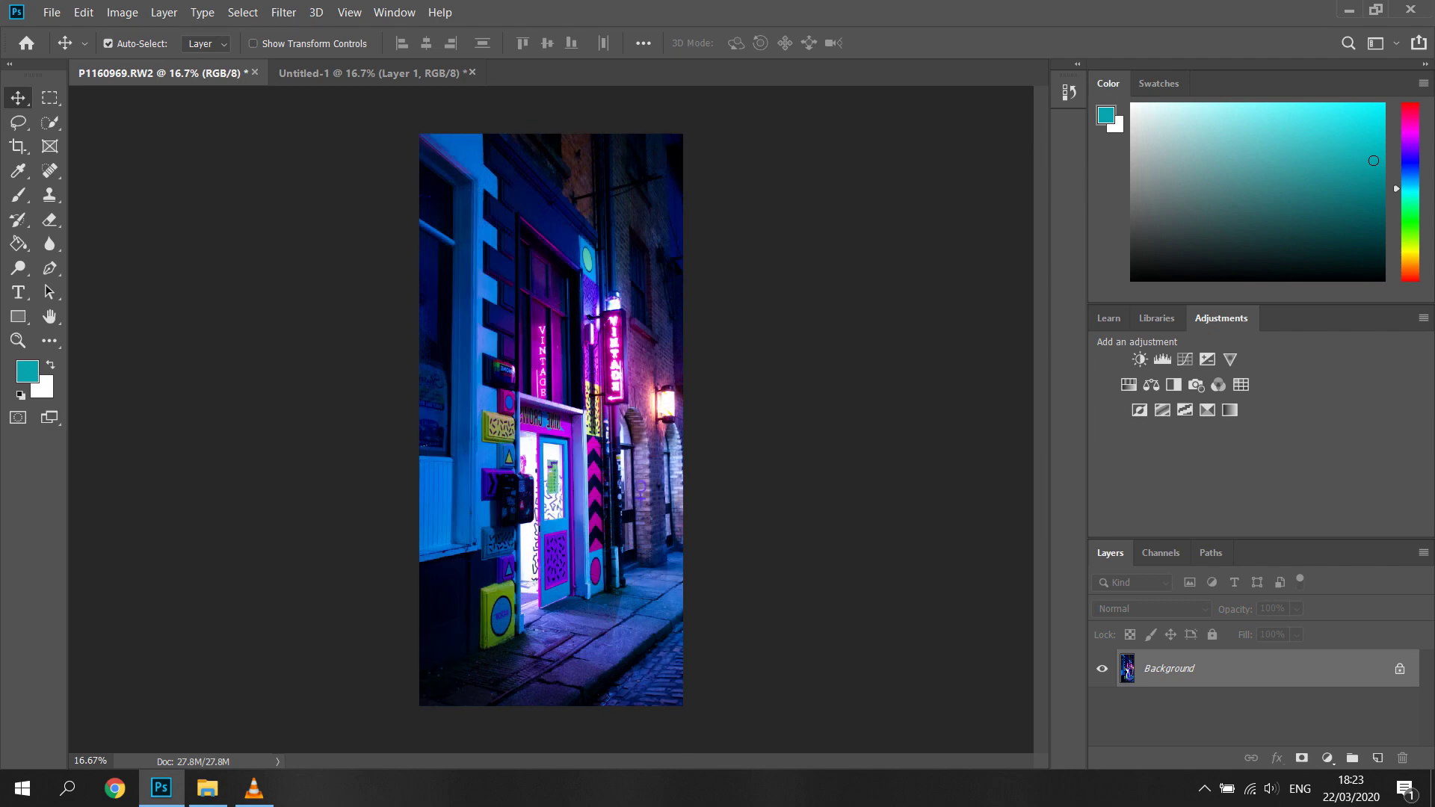
Copy the whole flipped photo and paste it into the Untitled-1 document as a new layer.
{"action": "left_click", "coordinate": [50, 98]}
{"action": "left_click_drag", "start_coordinate": [413, 127], "coordinate": [761, 755]}
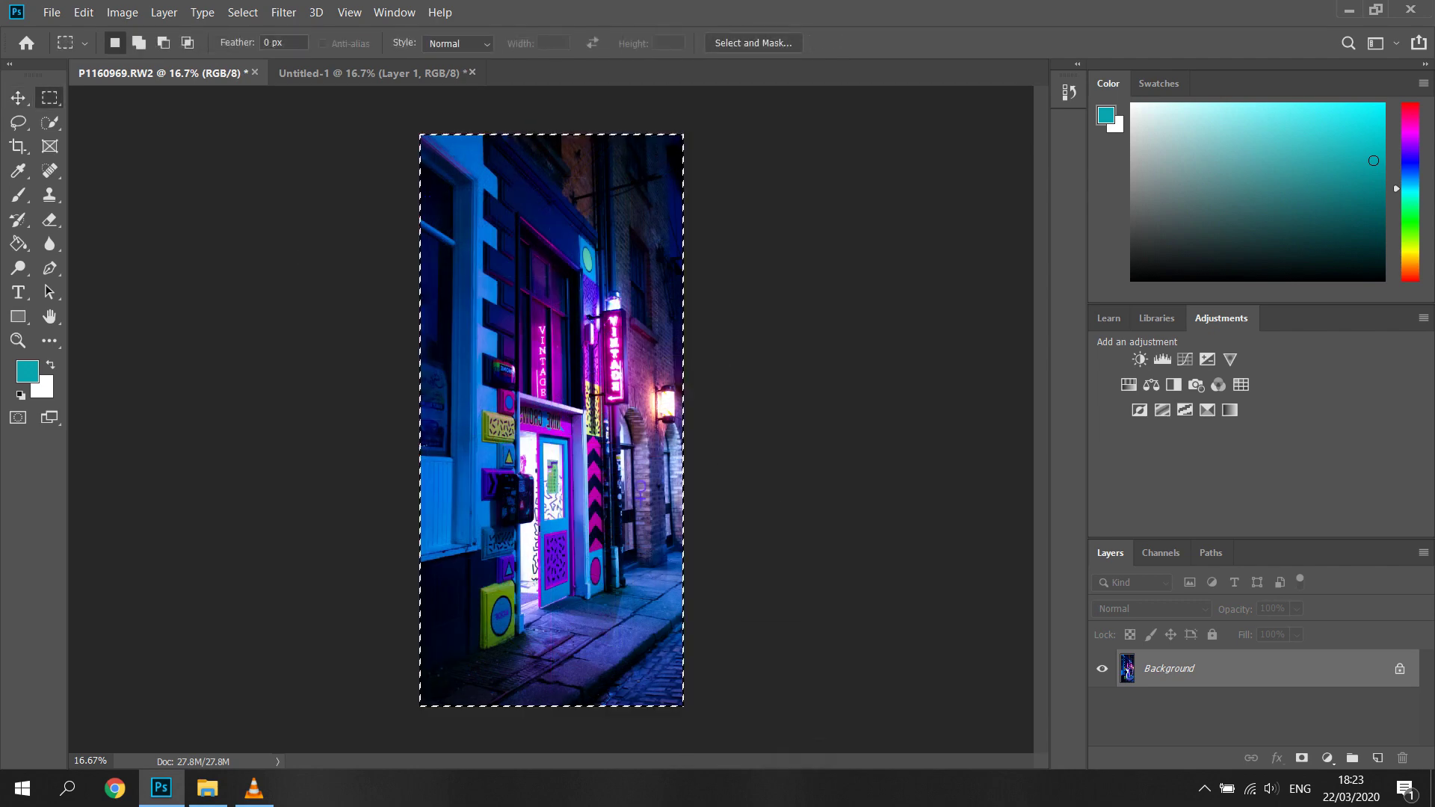
{"action": "left_click", "coordinate": [372, 74]}
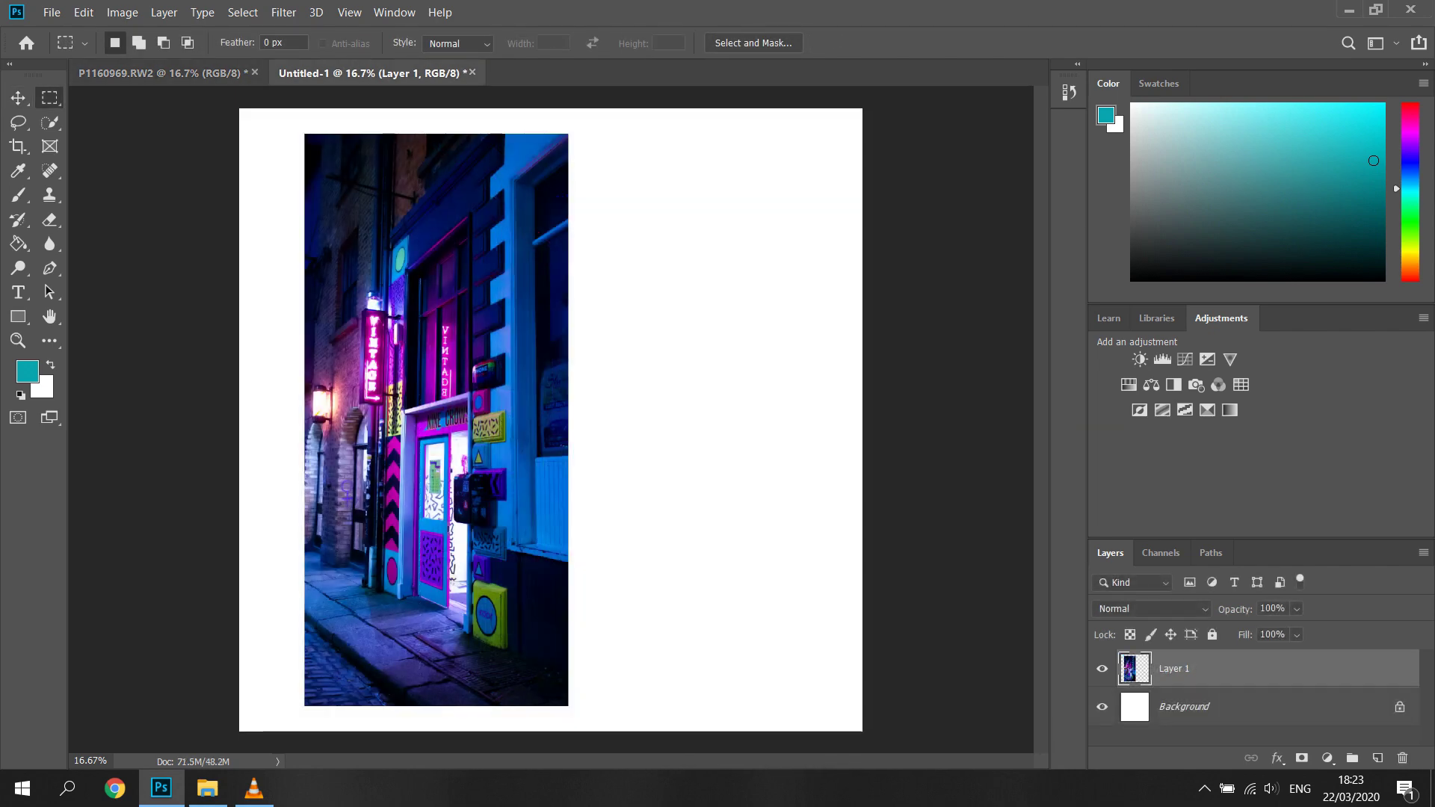
{"action": "key", "text": "ctrl+v"}
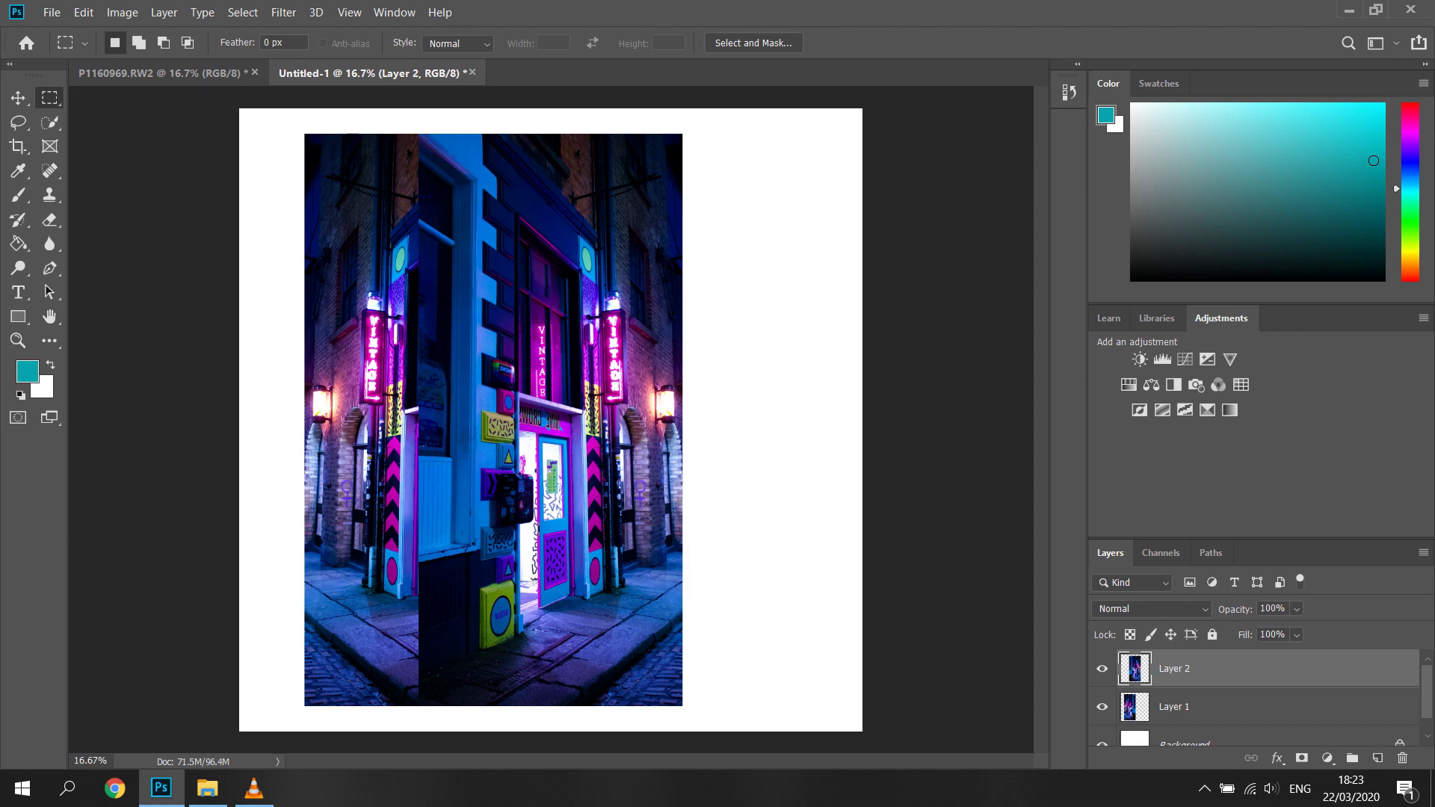
{"action": "key", "text": "v"}
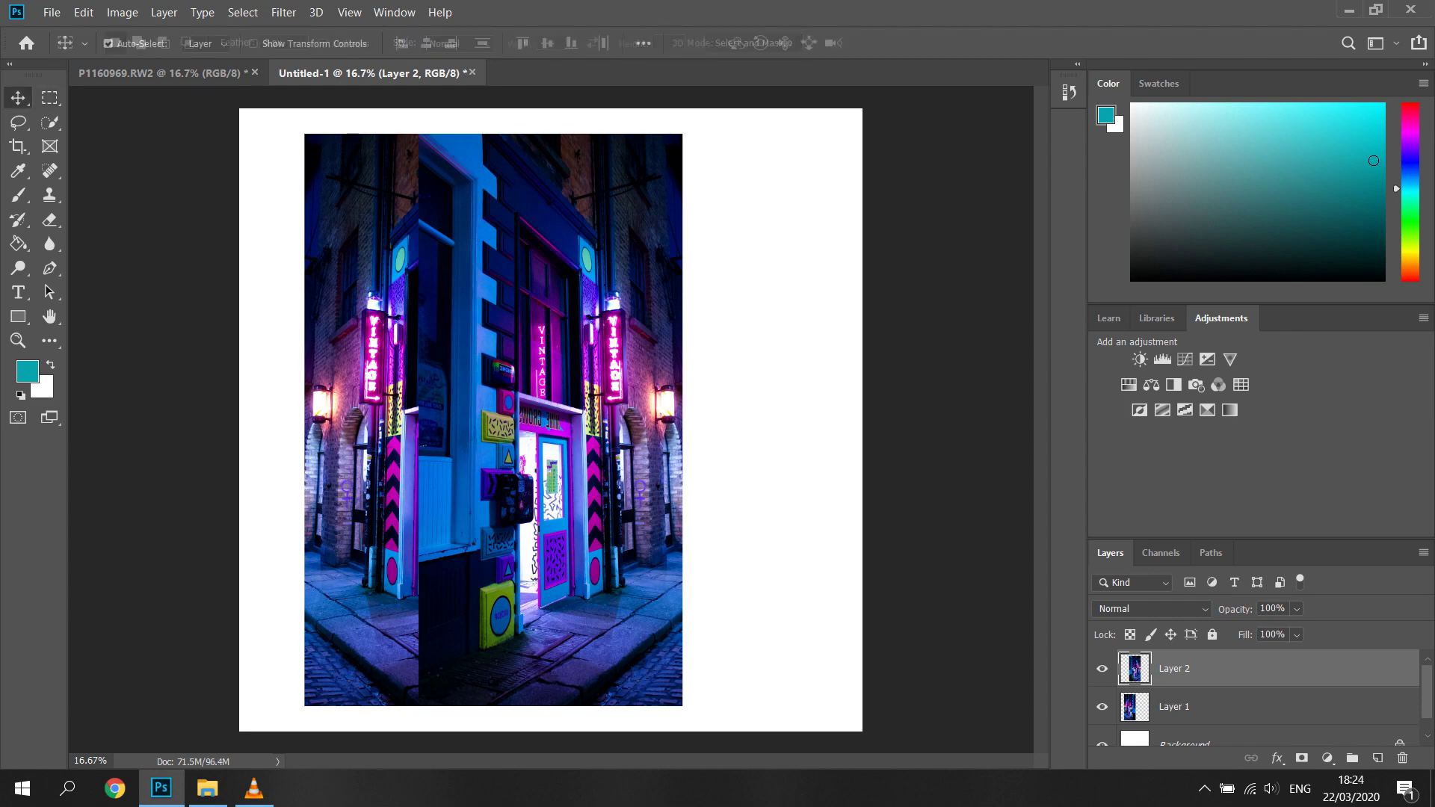
Move the flipped copy on Layer 2 right until it meets the original edge to edge, and check the seam along its full height.
{"action": "left_click_drag", "start_coordinate": [553, 299], "coordinate": [688, 329]}
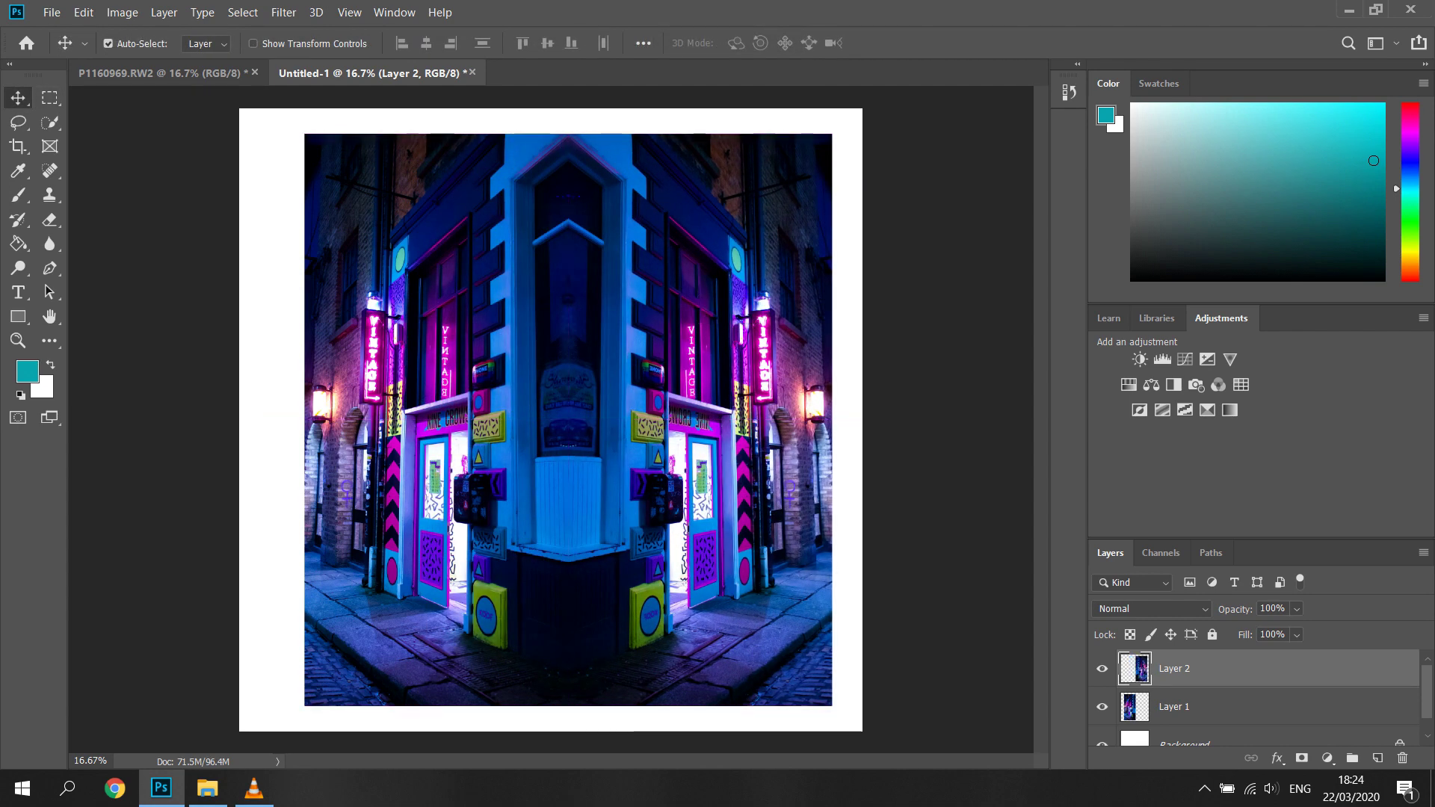
{"action": "key", "text": "ctrl+plus"}
{"action": "key", "text": "ctrl+plus"}
{"action": "key", "text": "ctrl+plus"}
{"action": "key", "text": "ctrl+plus"}
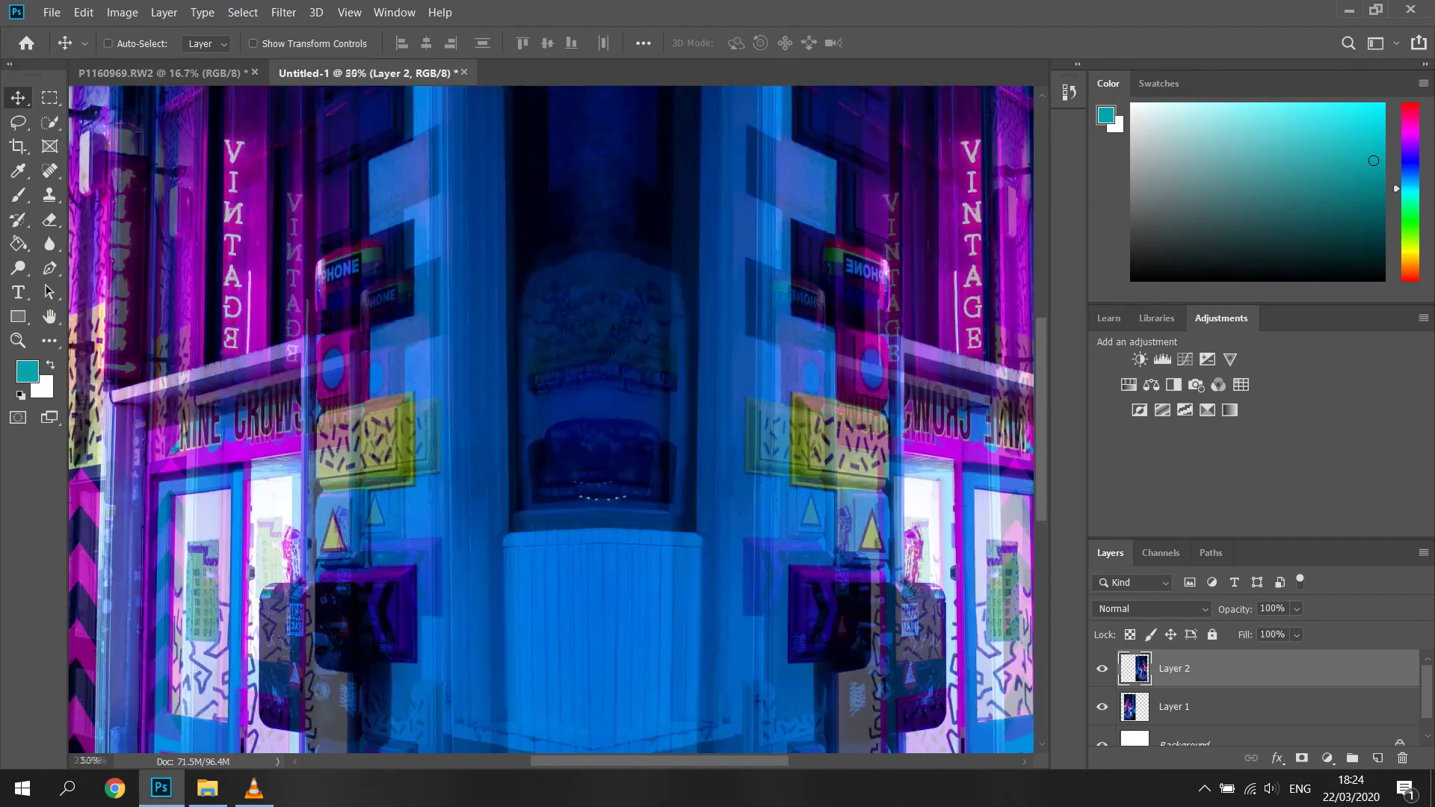
{"action": "scroll", "coordinate": [551, 418], "scroll_direction": "up", "scroll_amount": 10}
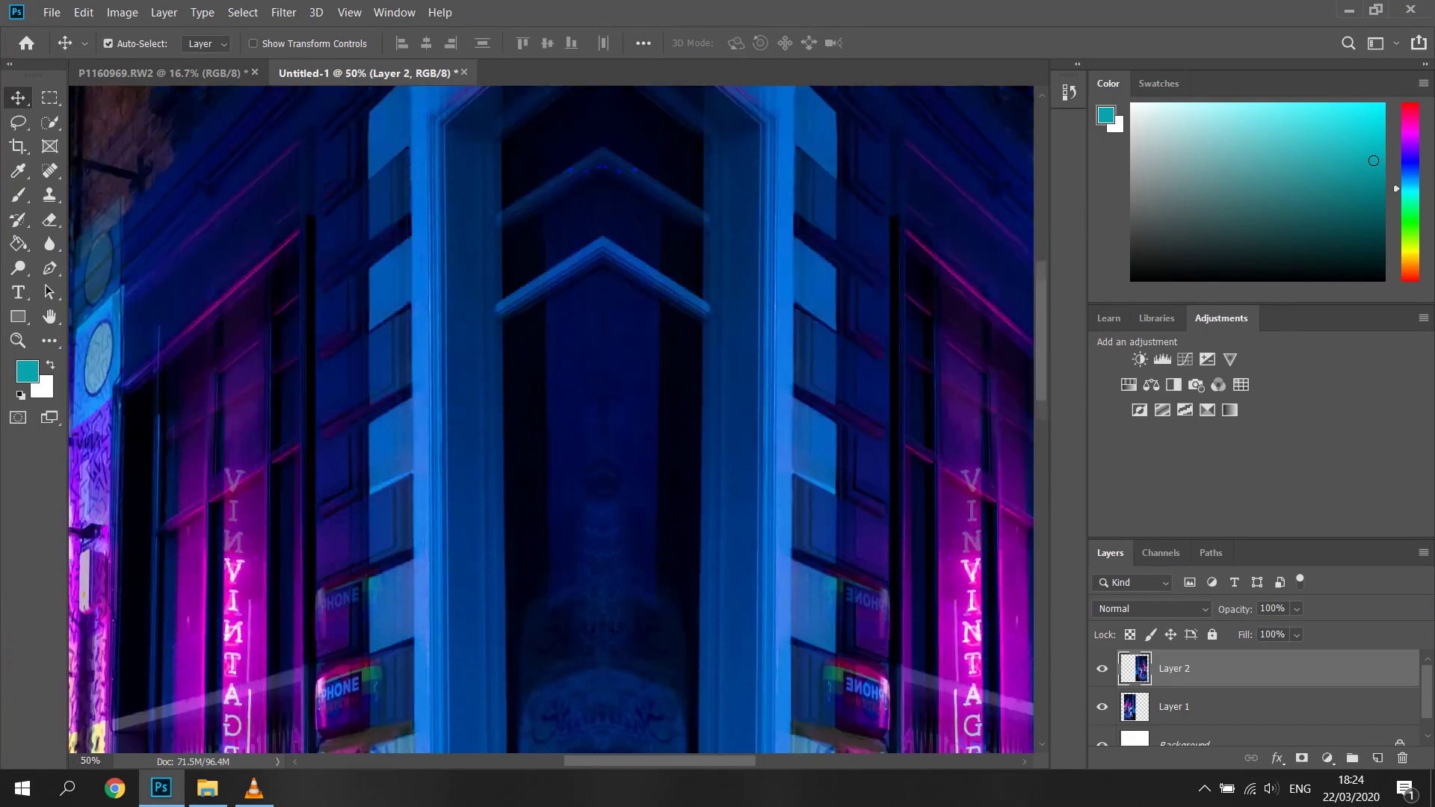
{"action": "scroll", "coordinate": [551, 419], "scroll_direction": "up", "scroll_amount": 3}
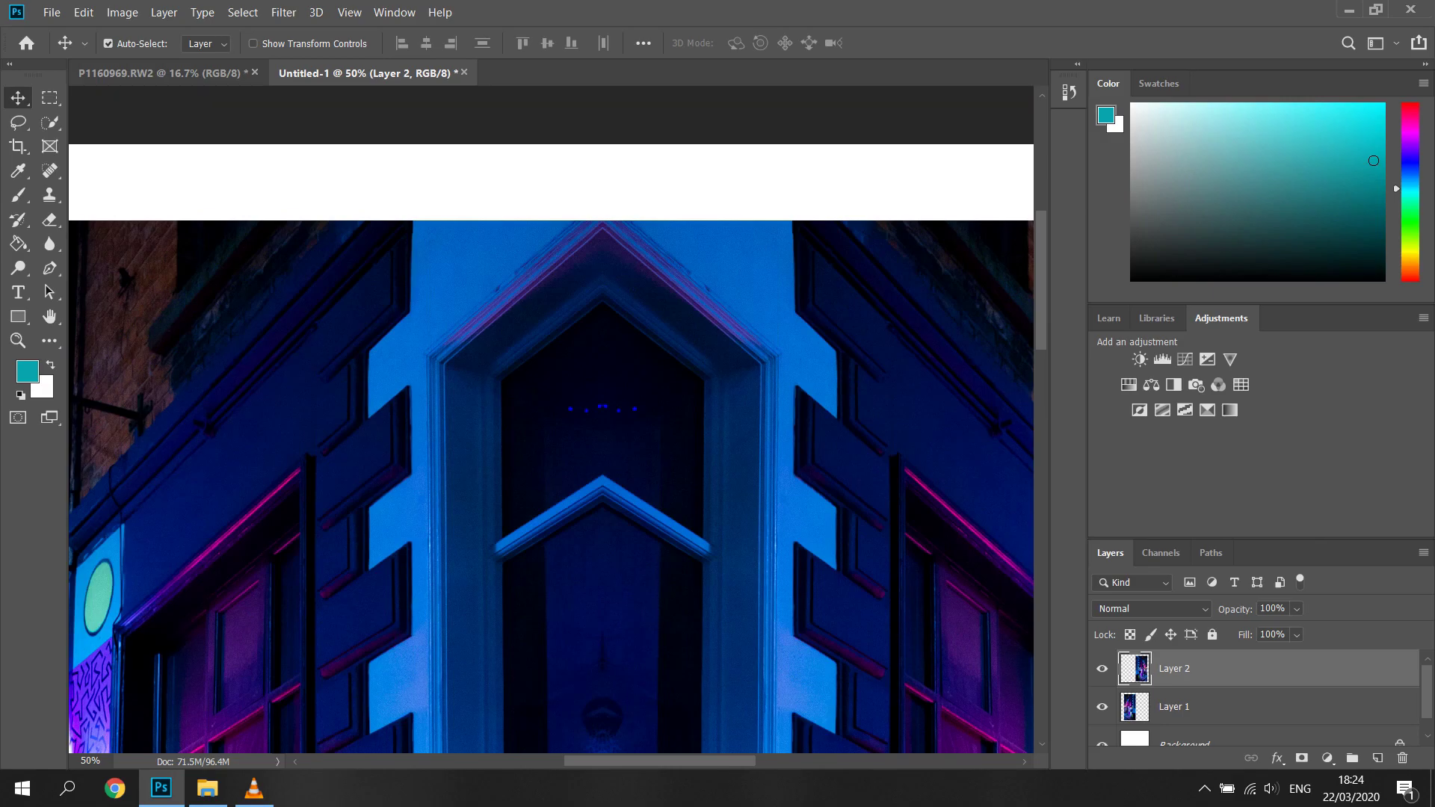
{"action": "scroll", "coordinate": [551, 418], "scroll_direction": "down", "scroll_amount": 11}
{"action": "scroll", "coordinate": [551, 419], "scroll_direction": "down", "scroll_amount": 14}
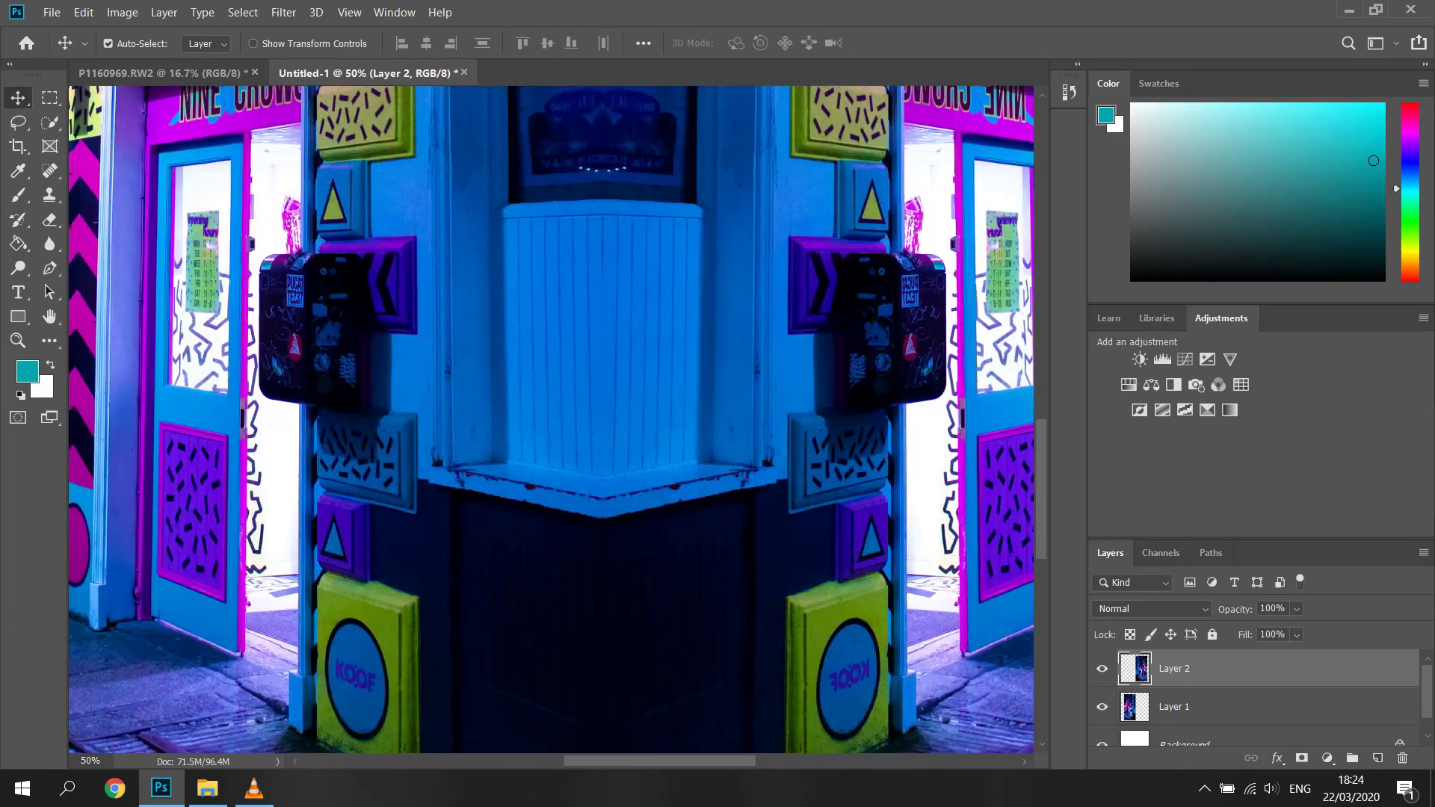
{"action": "key", "text": "ctrl+minus"}
{"action": "key", "text": "ctrl+minus"}
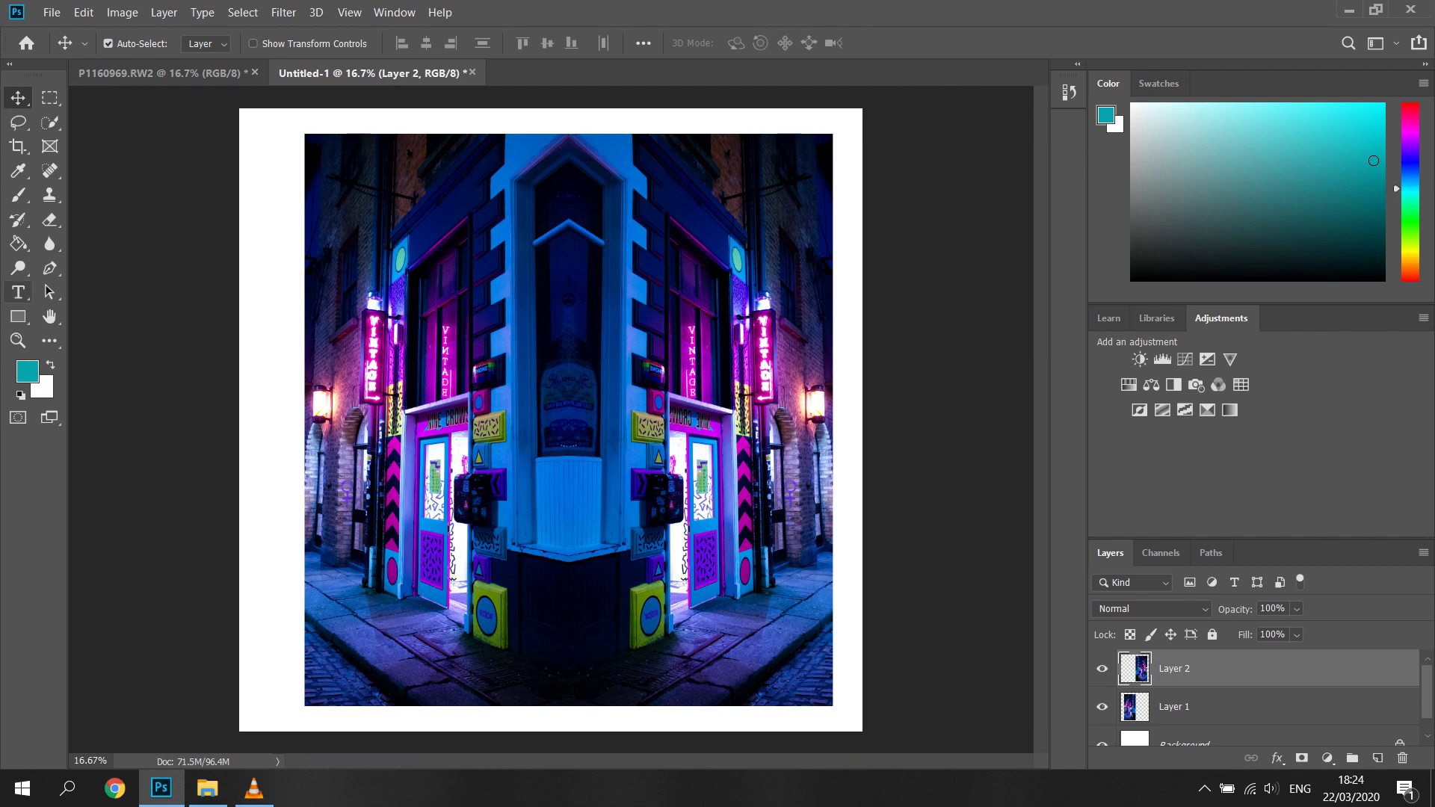
Crop the canvas on all four sides to the edges of the mirrored photo so no white border is left.
{"action": "key", "text": "c"}
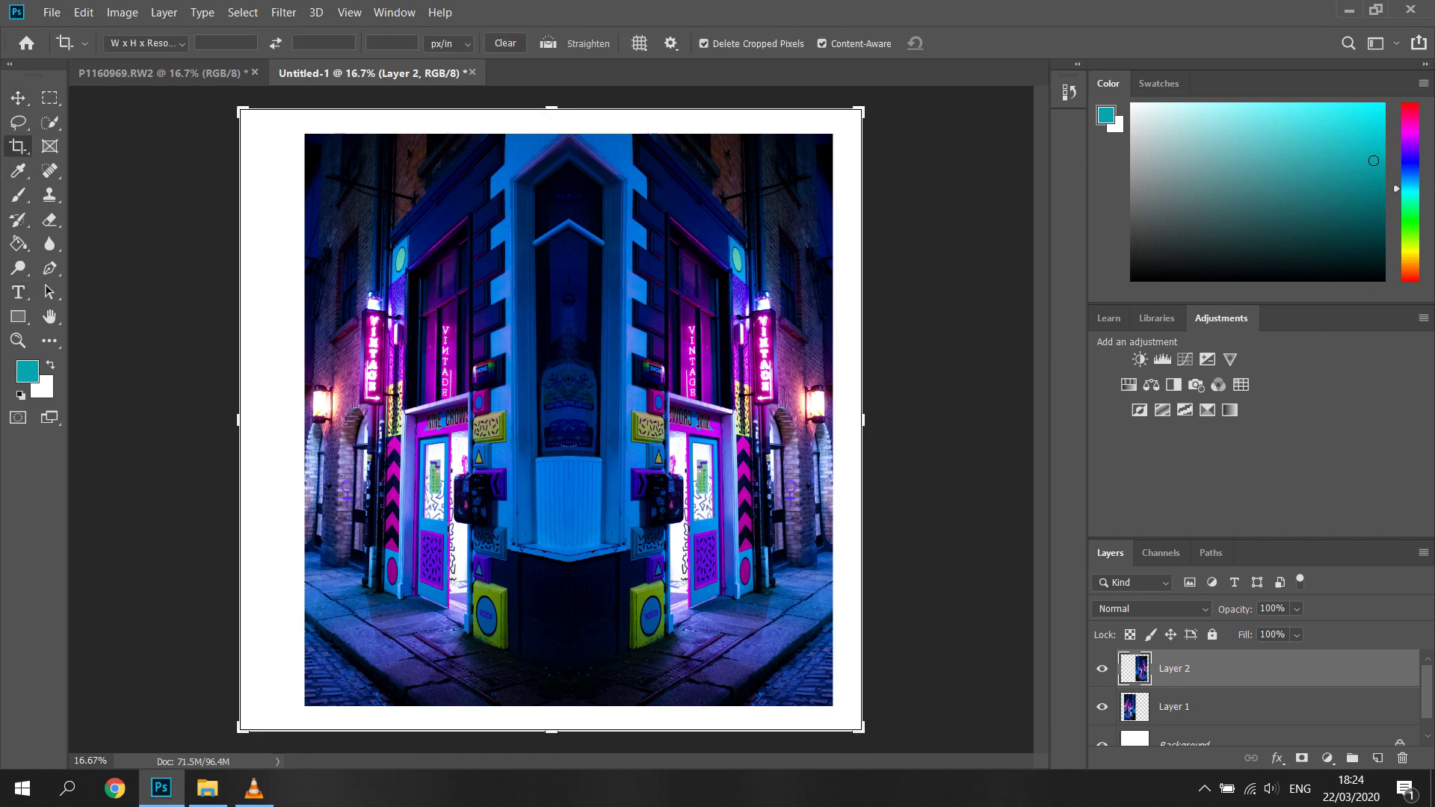
{"action": "left_click_drag", "start_coordinate": [553, 109], "coordinate": [553, 122]}
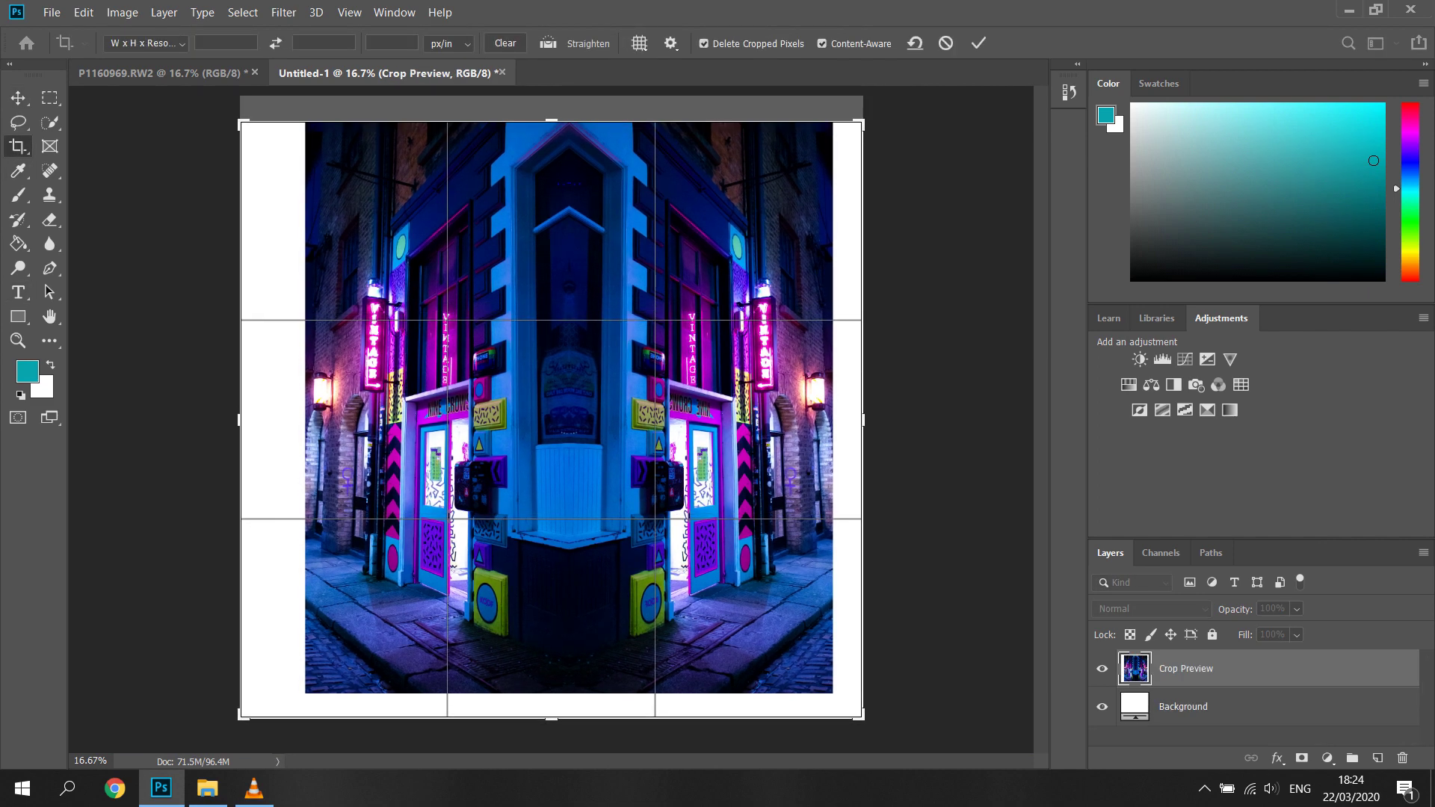
{"action": "left_click_drag", "start_coordinate": [553, 718], "coordinate": [553, 705]}
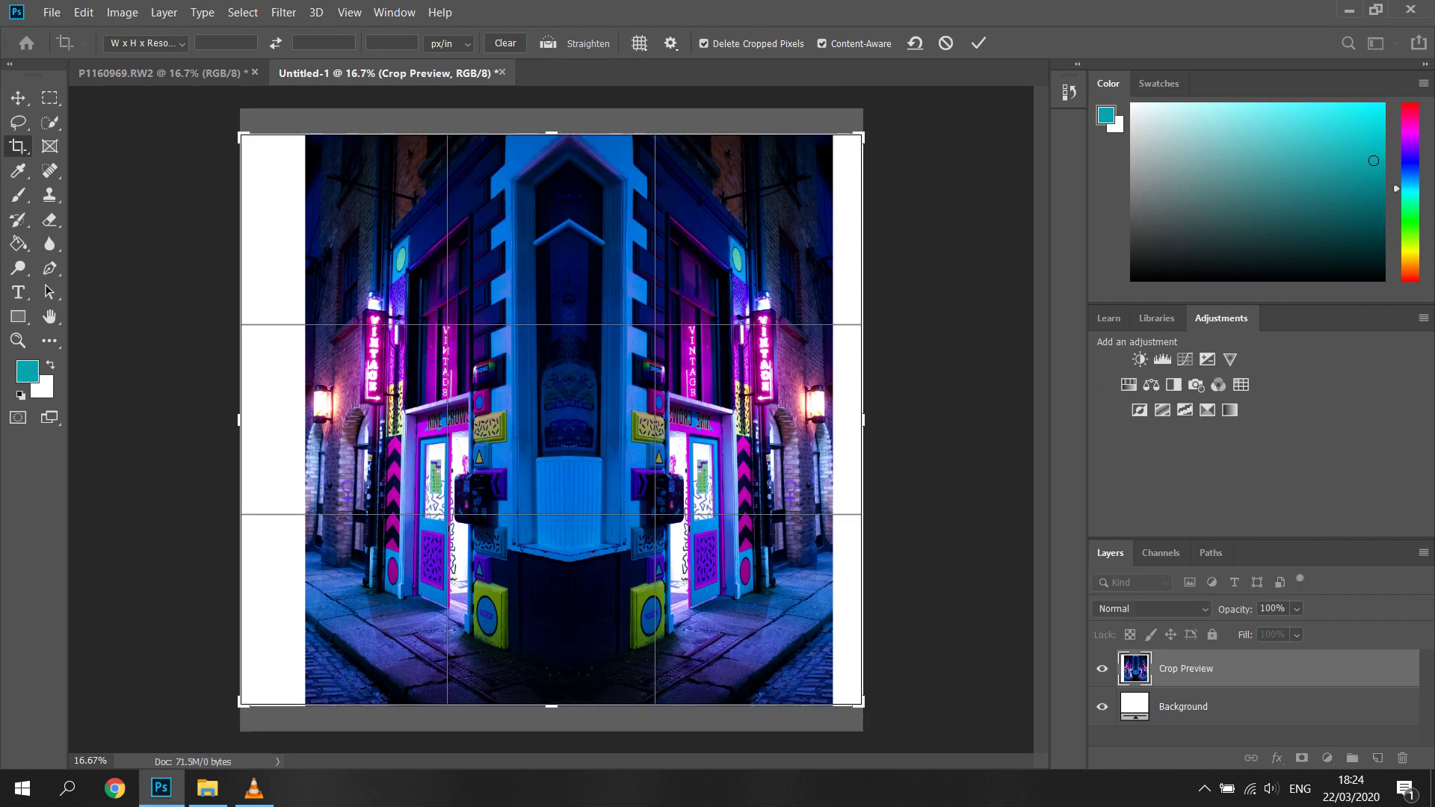
{"action": "left_click_drag", "start_coordinate": [863, 420], "coordinate": [849, 410]}
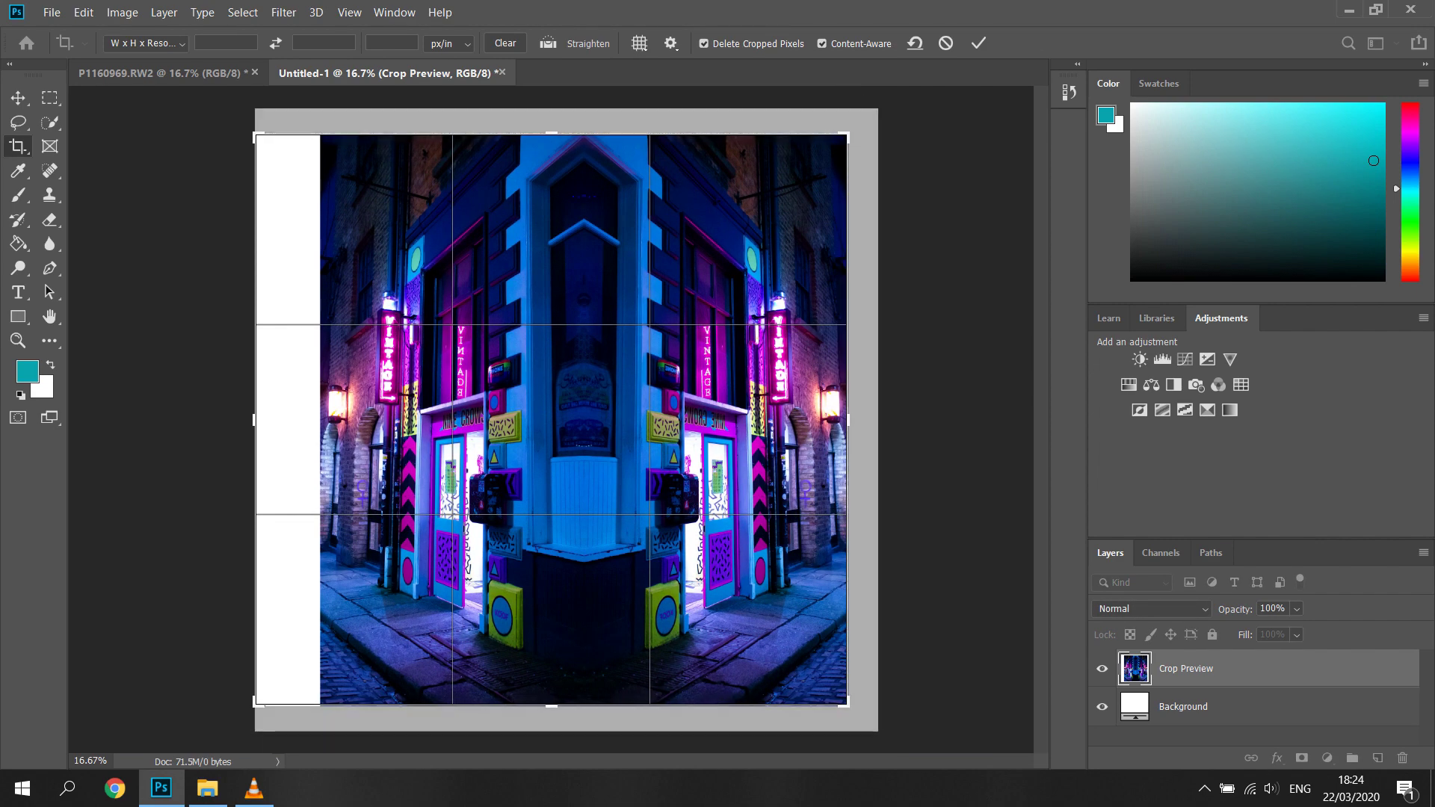
{"action": "left_click_drag", "start_coordinate": [255, 419], "coordinate": [288, 409]}
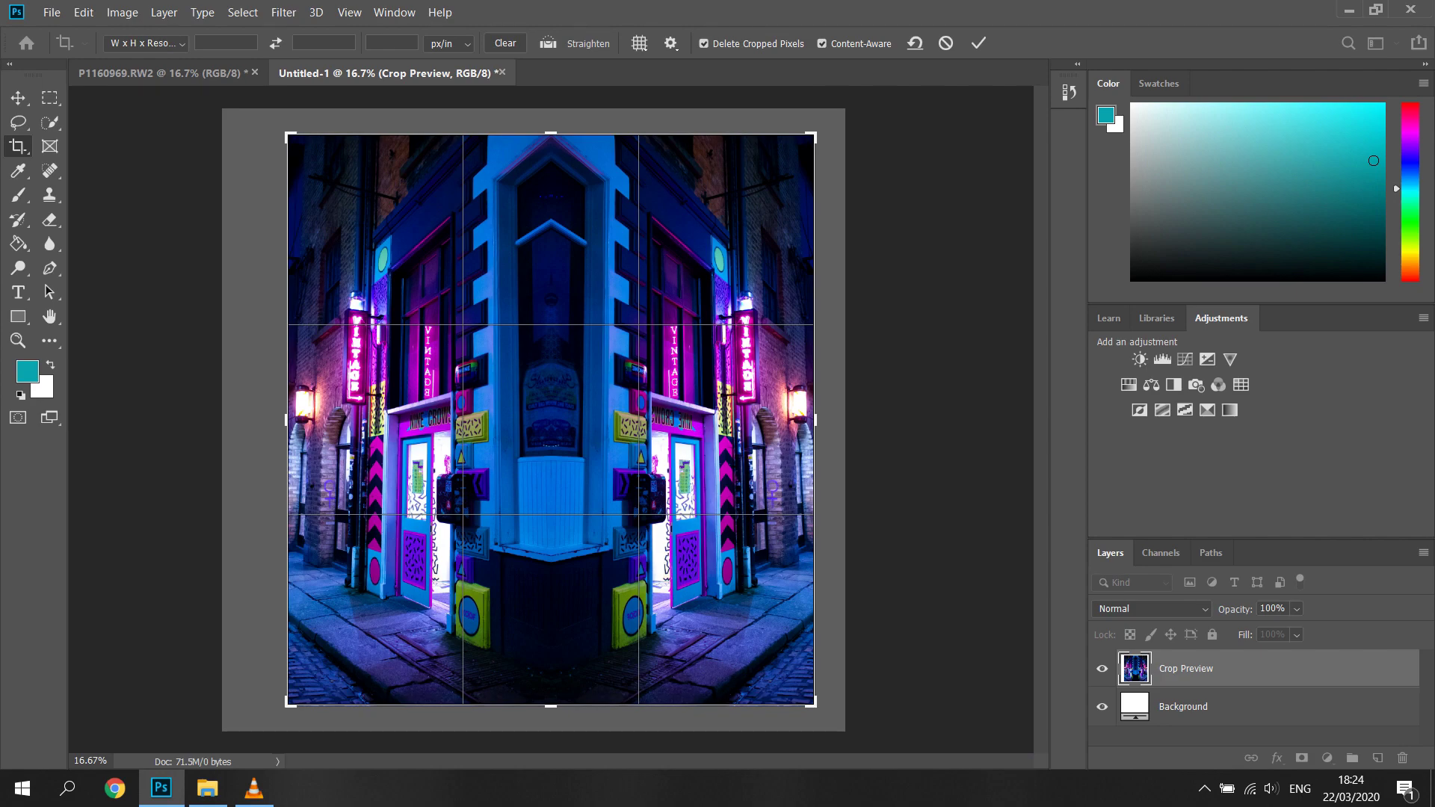
{"action": "key", "text": "Return"}
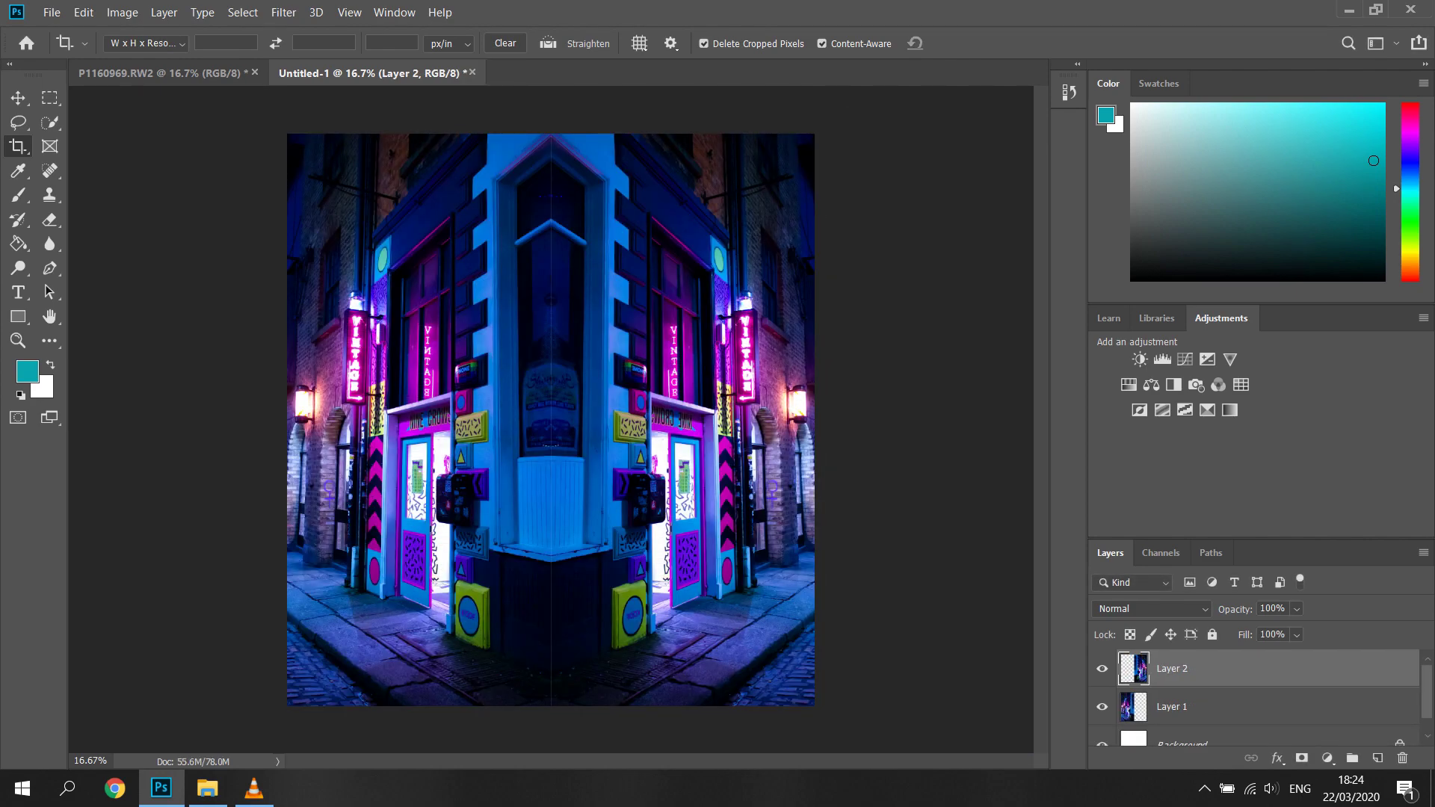
Check the seam up close and merge Layer 1 and Layer 2 into a single layer.
{"action": "left_click", "coordinate": [18, 341]}
{"action": "left_click_drag", "start_coordinate": [559, 361], "coordinate": [717, 361]}
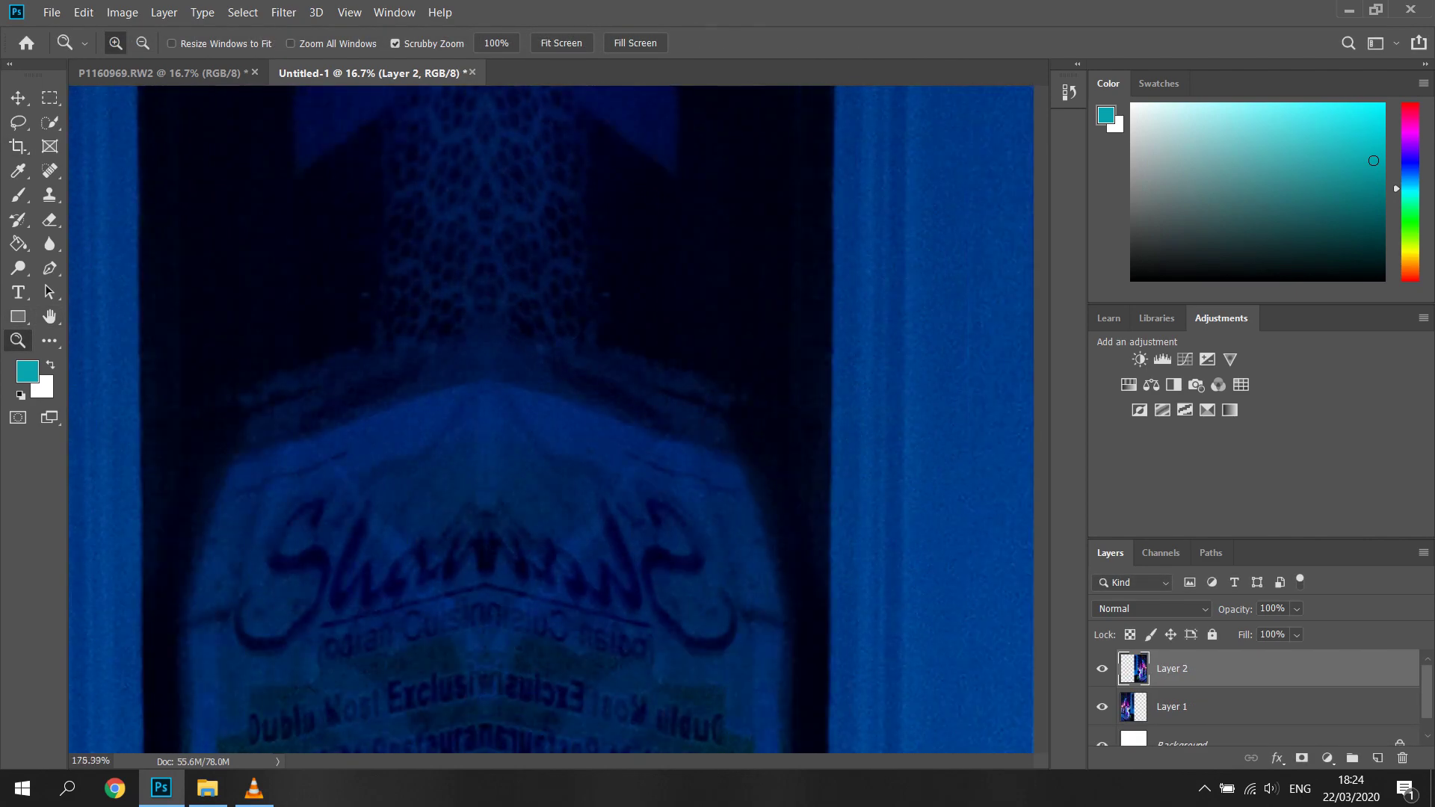
{"action": "key", "text": "ctrl+0"}
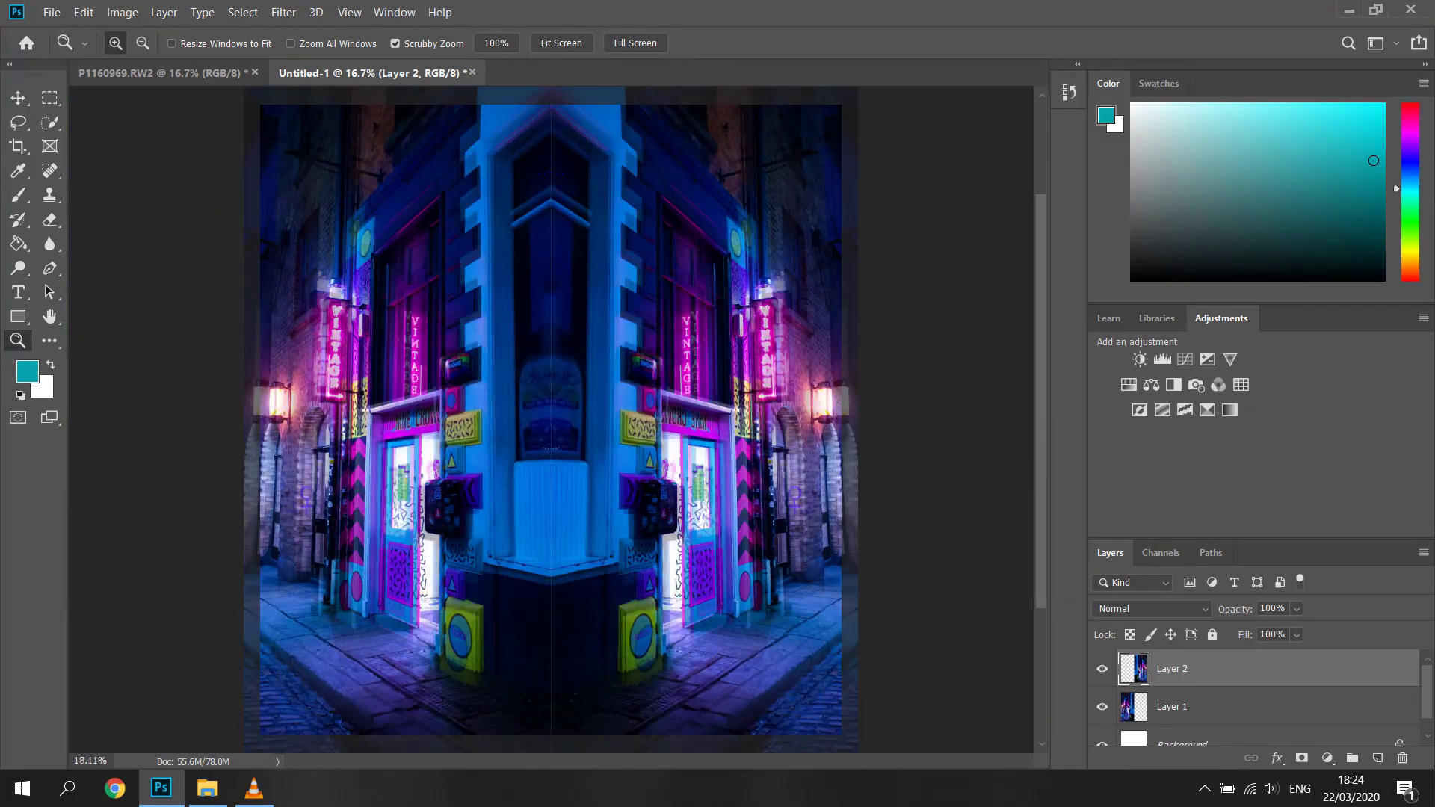
{"action": "left_click", "coordinate": [1215, 706], "text": "shift"}
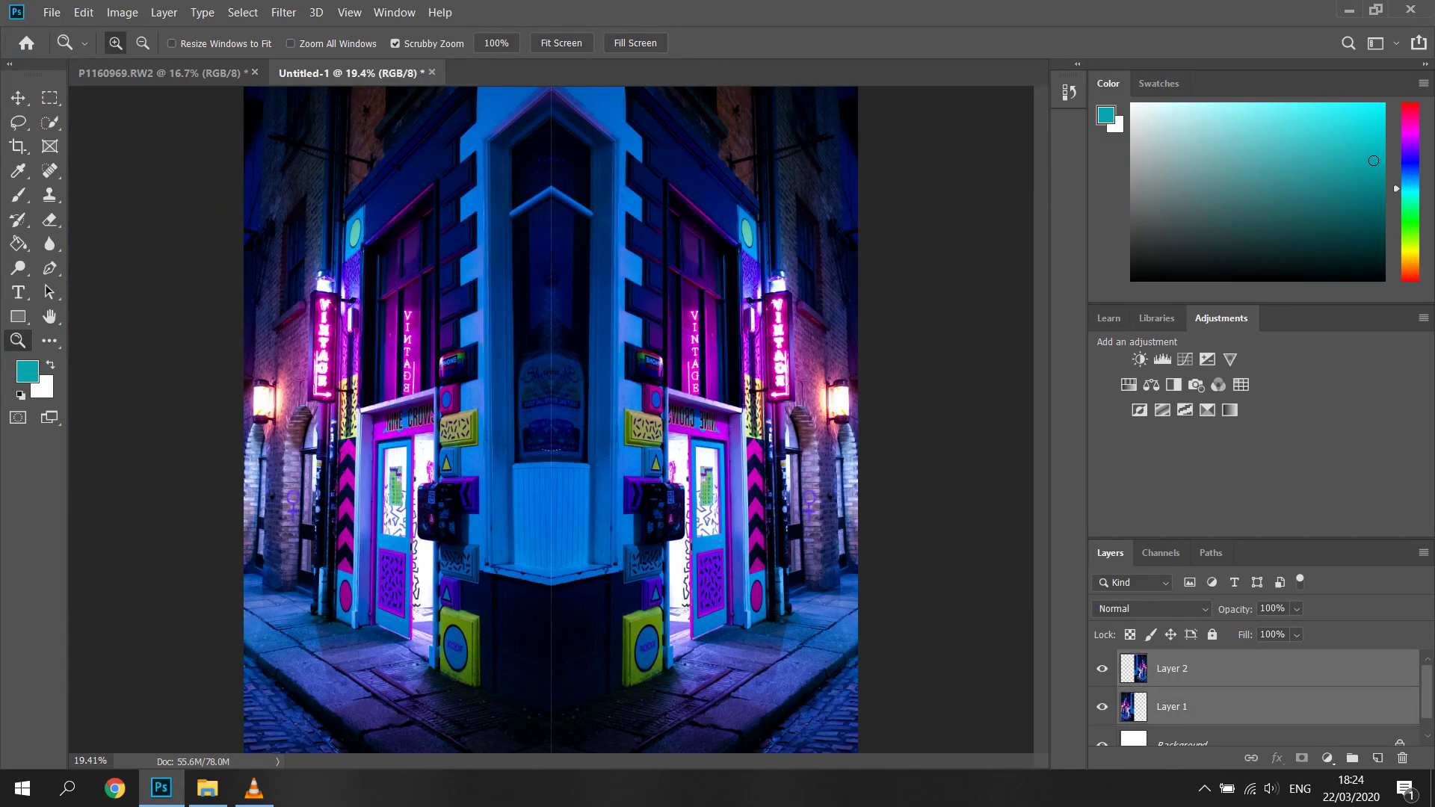
{"action": "right_click", "coordinate": [1215, 706]}
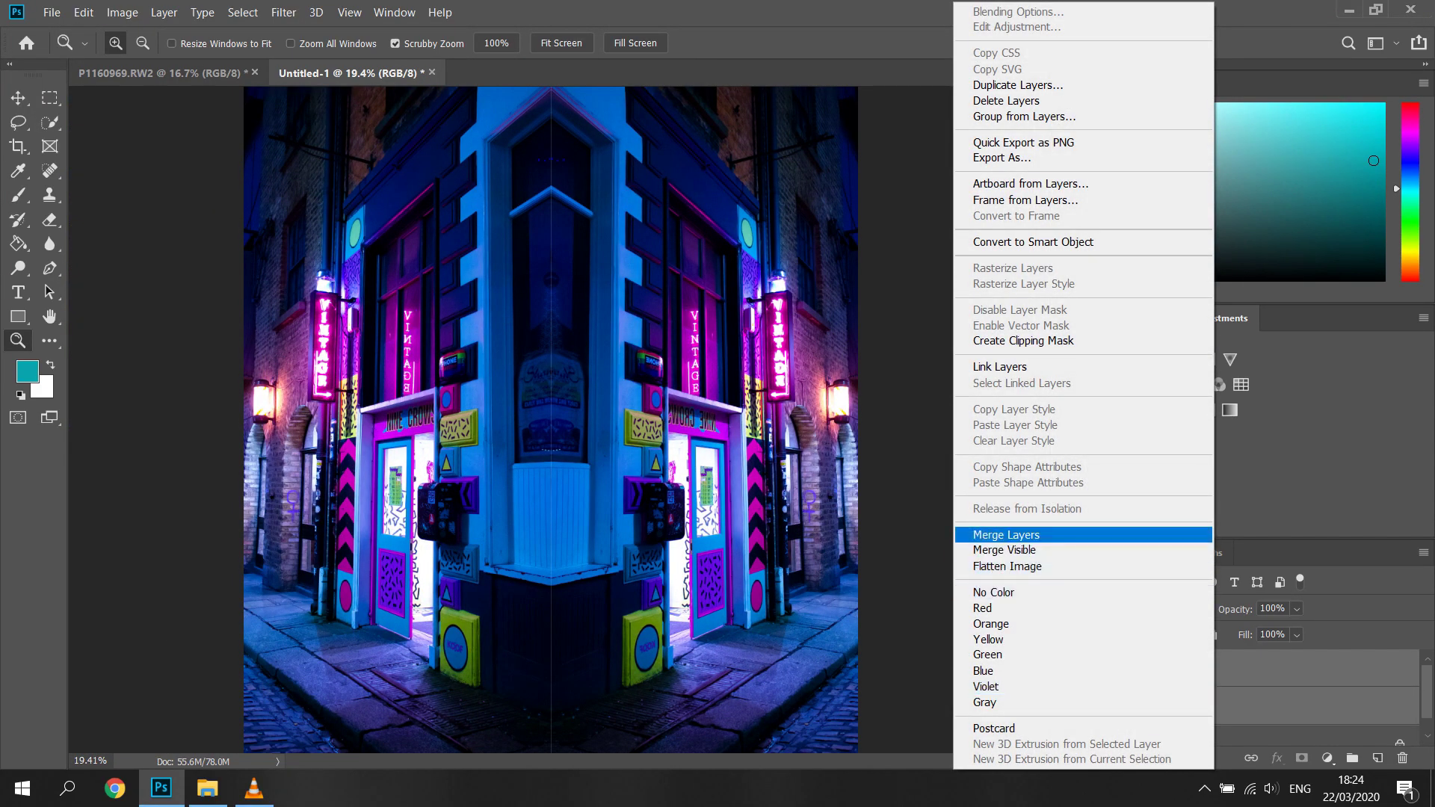
{"action": "left_click", "coordinate": [1006, 535]}
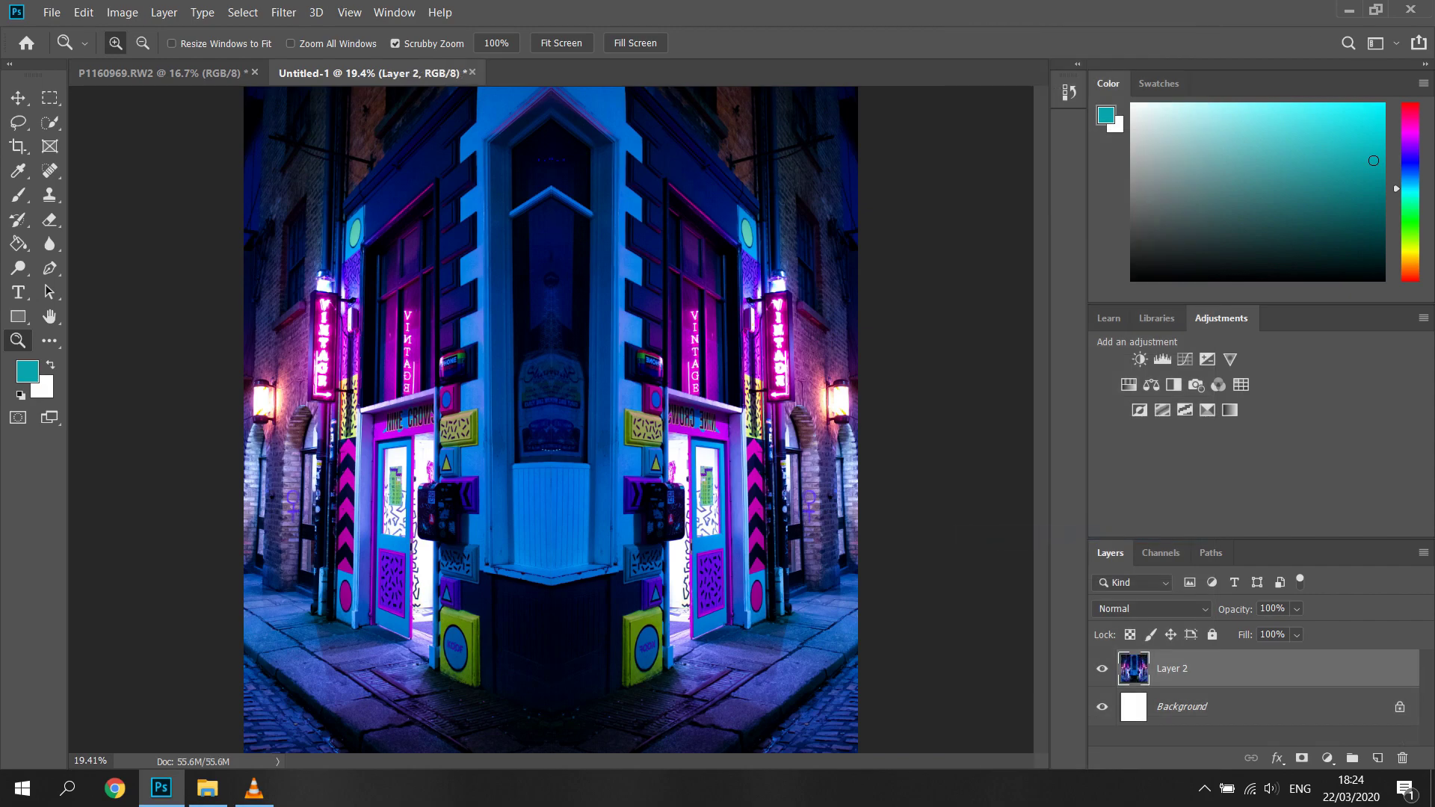
Remove the dash pattern from the yellow block right of the seam with the content-aware Spot Healing Brush.
{"action": "left_click", "coordinate": [49, 170]}
{"action": "key", "text": "ctrl+plus"}
{"action": "key", "text": "ctrl+plus"}
{"action": "key", "text": "ctrl+plus"}
{"action": "scroll", "coordinate": [551, 420], "scroll_direction": "up", "scroll_amount": 6}
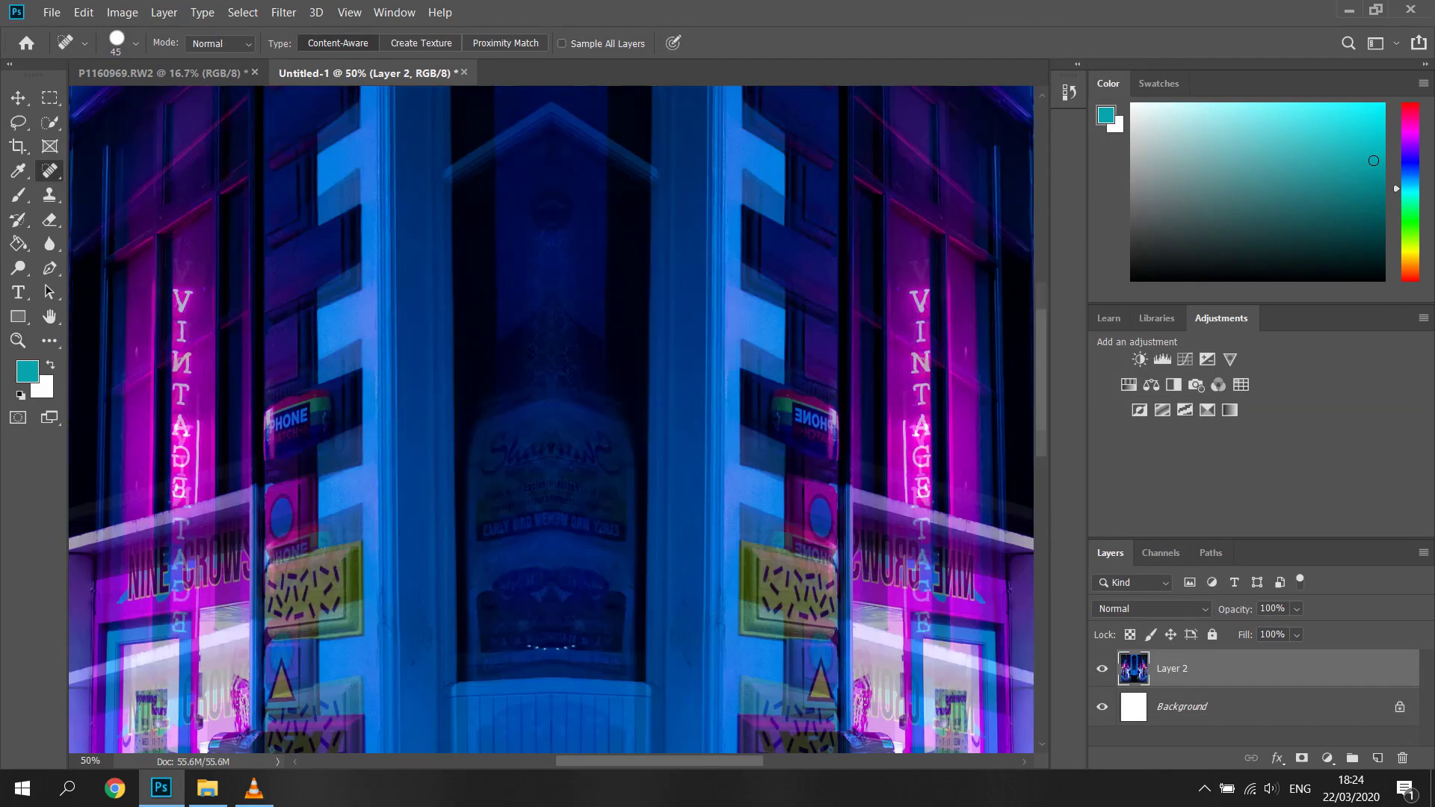
{"action": "scroll", "coordinate": [551, 418], "scroll_direction": "down", "scroll_amount": 5}
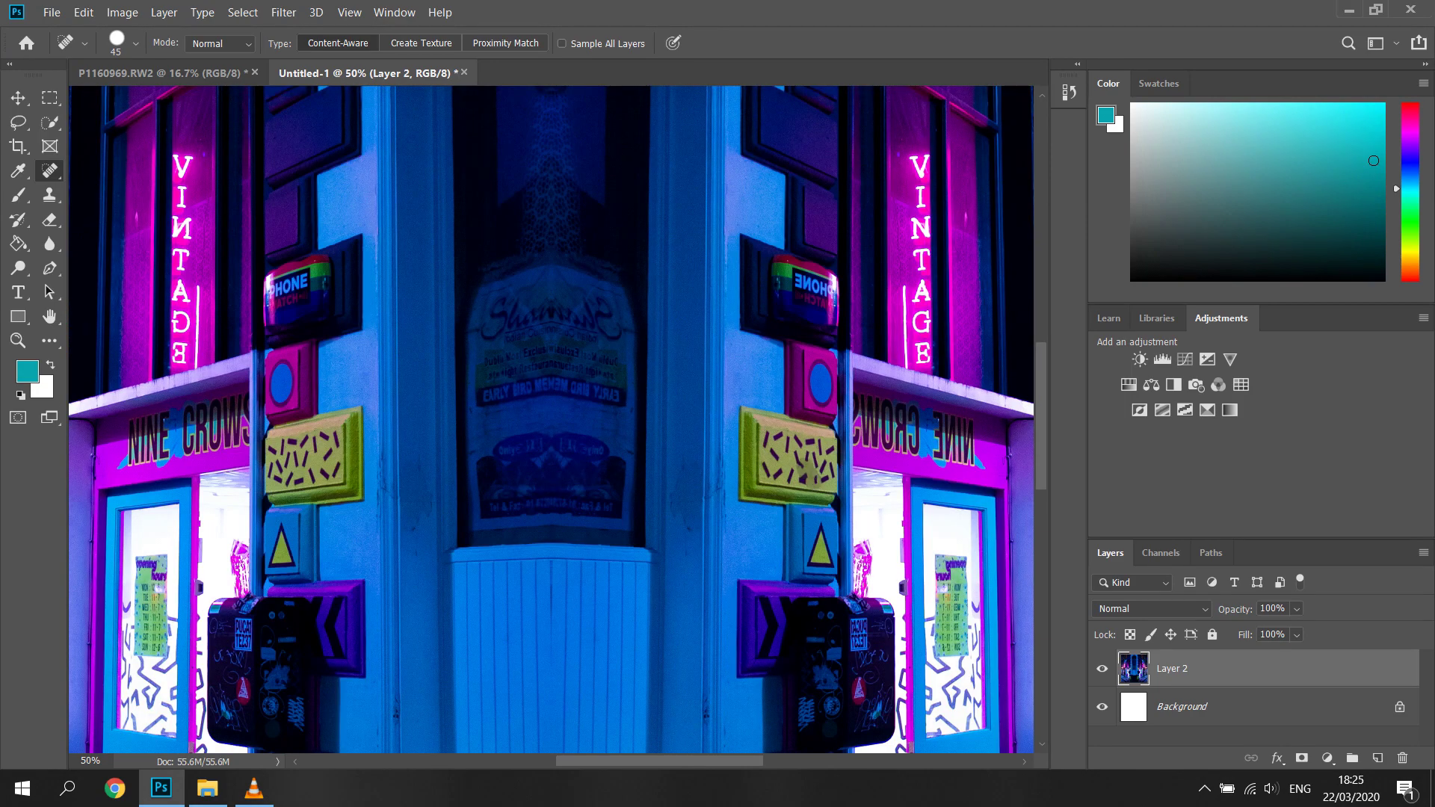
{"action": "mouse_move", "coordinate": [791, 452]}
{"action": "left_mouse_down"}
{"action": "mouse_move", "coordinate": [814, 477]}
{"action": "mouse_move", "coordinate": [766, 461]}
{"action": "left_mouse_up"}
{"action": "left_click", "coordinate": [789, 443]}
{"action": "left_click", "coordinate": [779, 437]}
{"action": "left_click", "coordinate": [770, 447]}
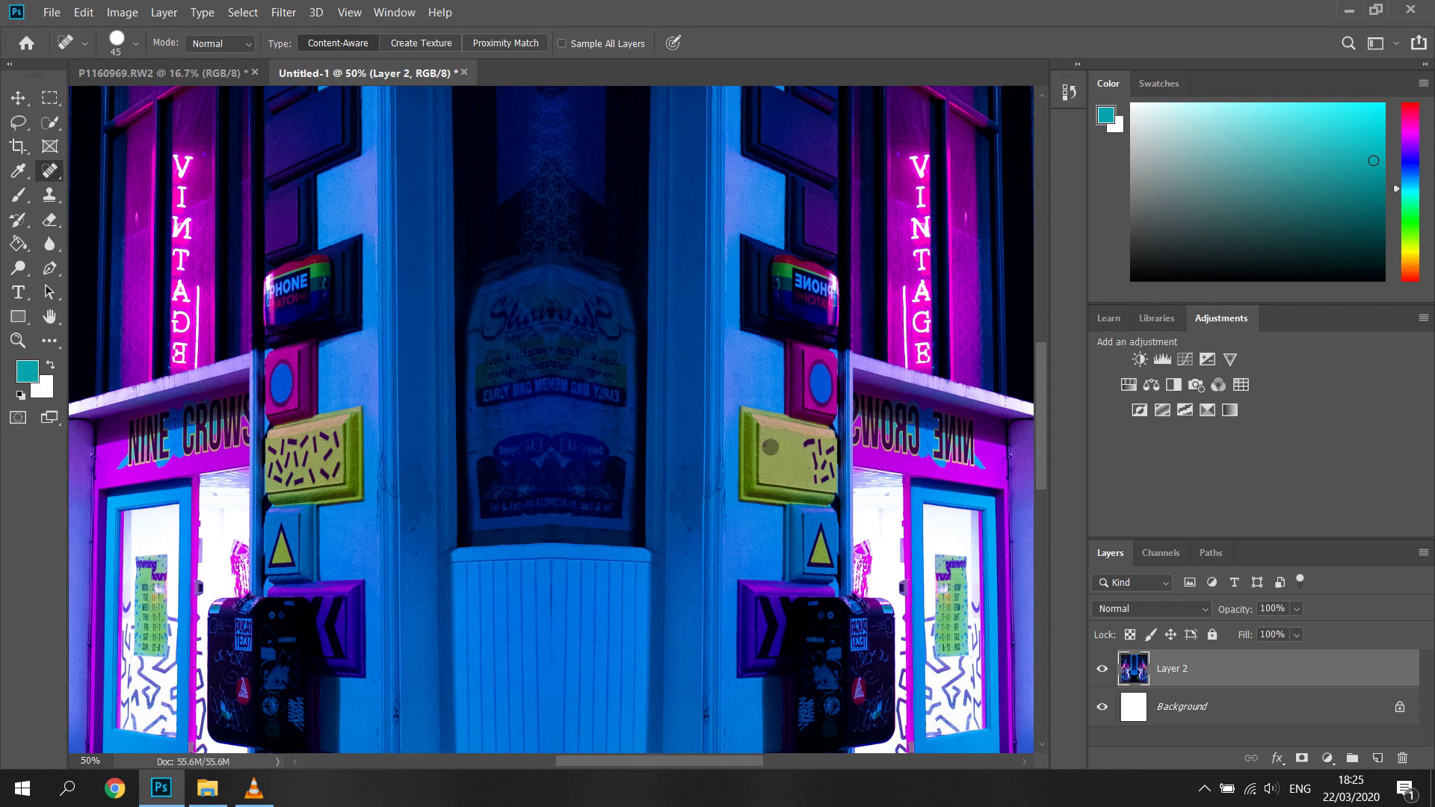
{"action": "left_click", "coordinate": [807, 444]}
{"action": "left_click", "coordinate": [821, 449]}
{"action": "left_click", "coordinate": [820, 474]}
{"action": "left_click", "coordinate": [810, 455]}
{"action": "left_click", "coordinate": [827, 449]}
Heal away the stickers on the right-hand dark box and the green opening-hours poster on the right-hand door.
{"action": "scroll", "coordinate": [550, 419], "scroll_direction": "down", "scroll_amount": 5}
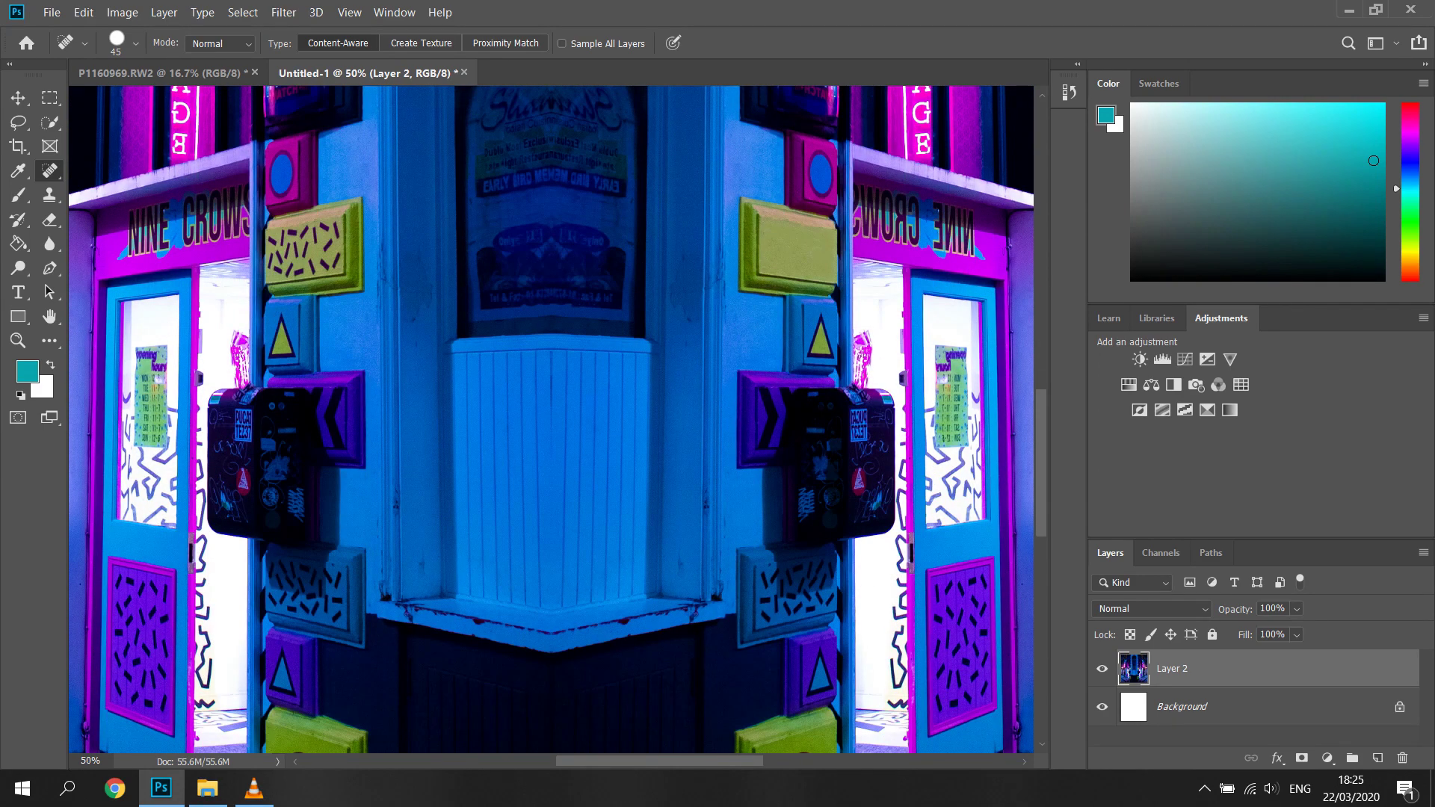
{"action": "mouse_move", "coordinate": [815, 473]}
{"action": "left_mouse_down"}
{"action": "mouse_move", "coordinate": [820, 461]}
{"action": "mouse_move", "coordinate": [859, 486]}
{"action": "left_mouse_up"}
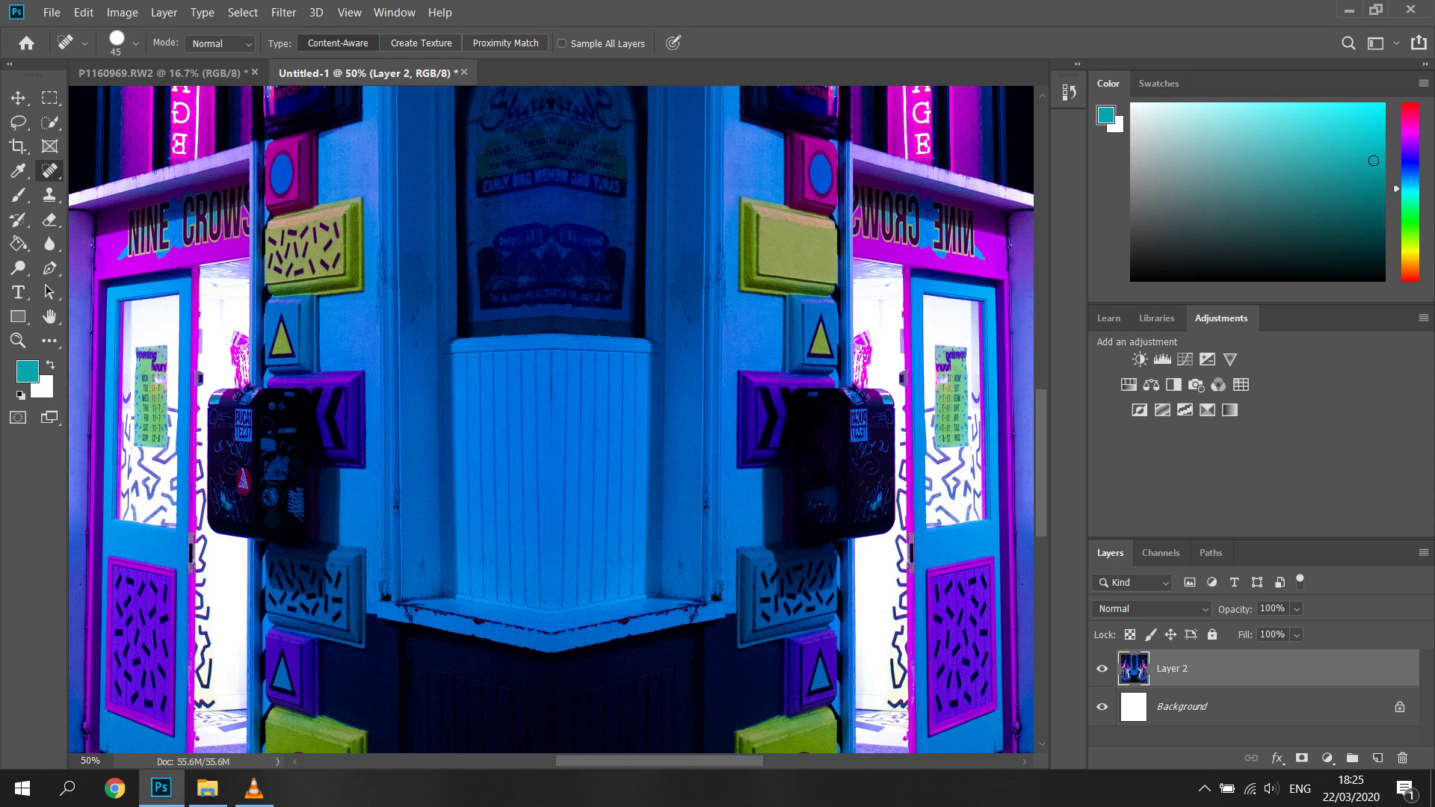
{"action": "left_click_drag", "start_coordinate": [968, 350], "coordinate": [945, 444]}
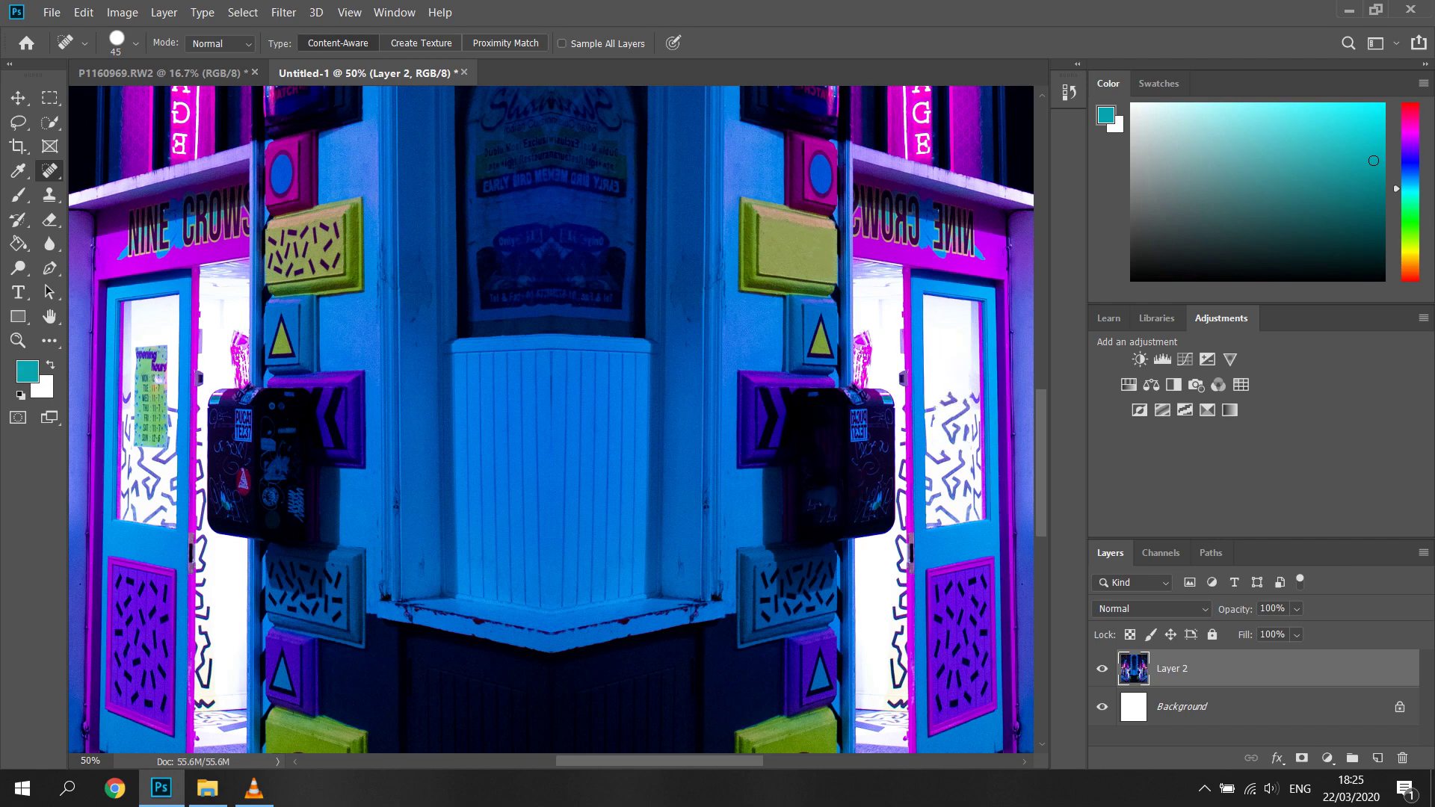
Heal away the KOOF lettering and blue triangle on the right-hand blocks and the yellow triangle on the left-hand block.
{"action": "scroll", "coordinate": [550, 419], "scroll_direction": "down", "scroll_amount": 4}
{"action": "left_click_drag", "start_coordinate": [814, 620], "coordinate": [782, 641]}
{"action": "scroll", "coordinate": [799, 598], "scroll_direction": "up", "scroll_amount": 2}
{"action": "left_click_drag", "start_coordinate": [818, 551], "coordinate": [816, 587]}
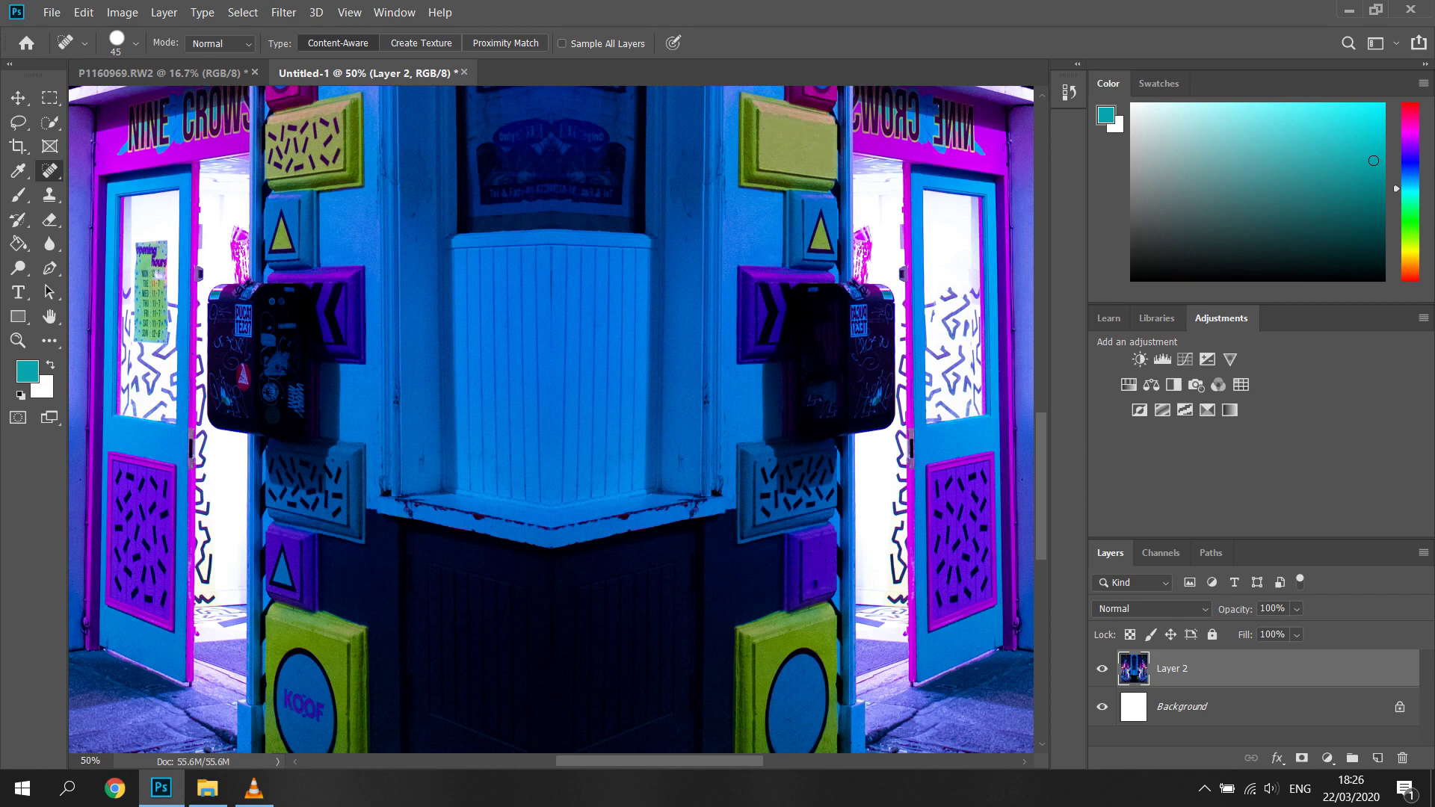
{"action": "mouse_move", "coordinate": [282, 217]}
{"action": "left_mouse_down"}
{"action": "mouse_move", "coordinate": [274, 248]}
{"action": "mouse_move", "coordinate": [285, 241]}
{"action": "left_mouse_up"}
Heal away the lower part of the central groove in the blue boarded panel below the middle window.
{"action": "key", "text": "ctrl+plus"}
{"action": "key", "text": "ctrl+plus"}
{"action": "scroll", "coordinate": [551, 216], "scroll_direction": "up", "scroll_amount": 3}
{"action": "left_click_drag", "start_coordinate": [552, 215], "coordinate": [550, 416]}
{"action": "left_click", "coordinate": [552, 377]}
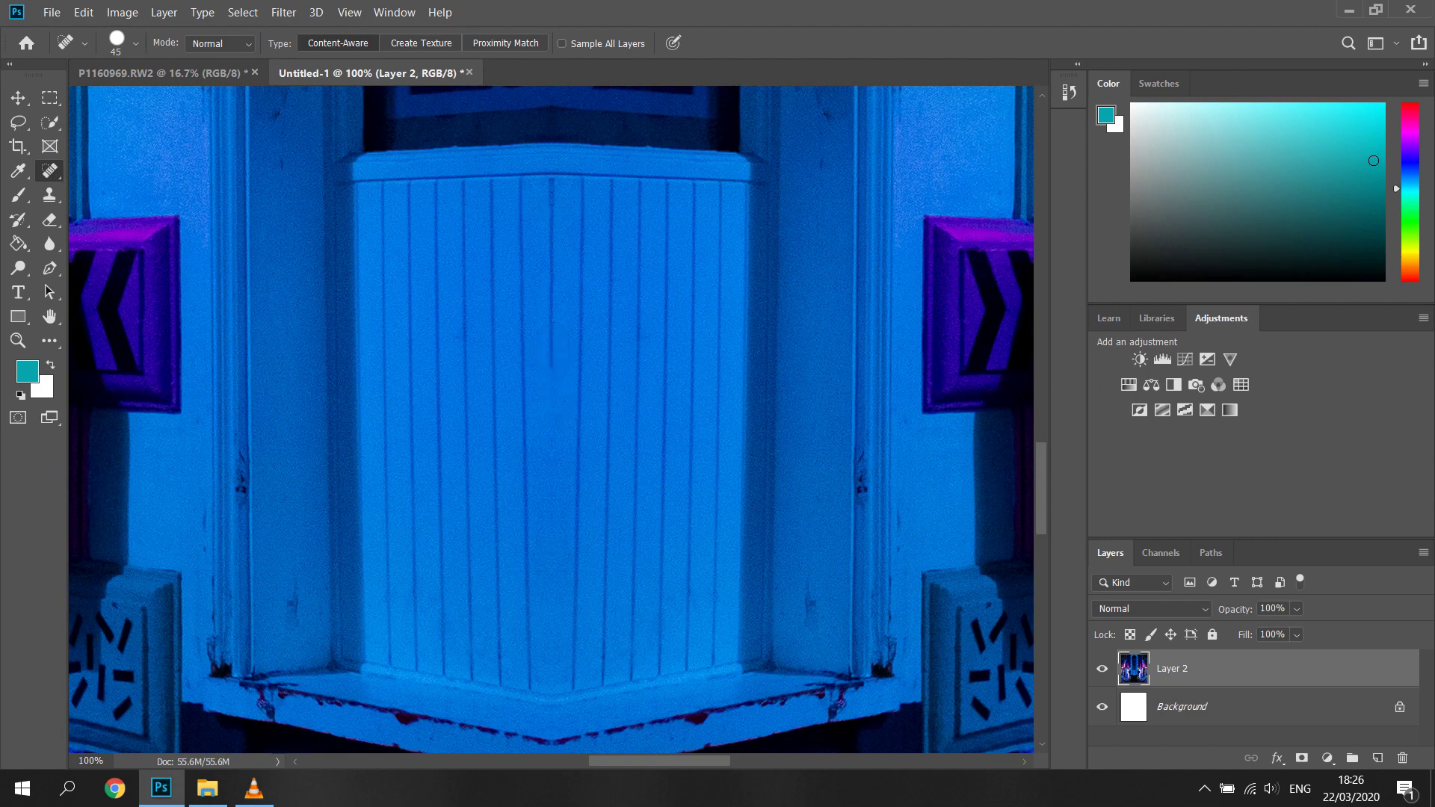
{"action": "left_click", "coordinate": [555, 372]}
{"action": "left_click", "coordinate": [553, 263]}
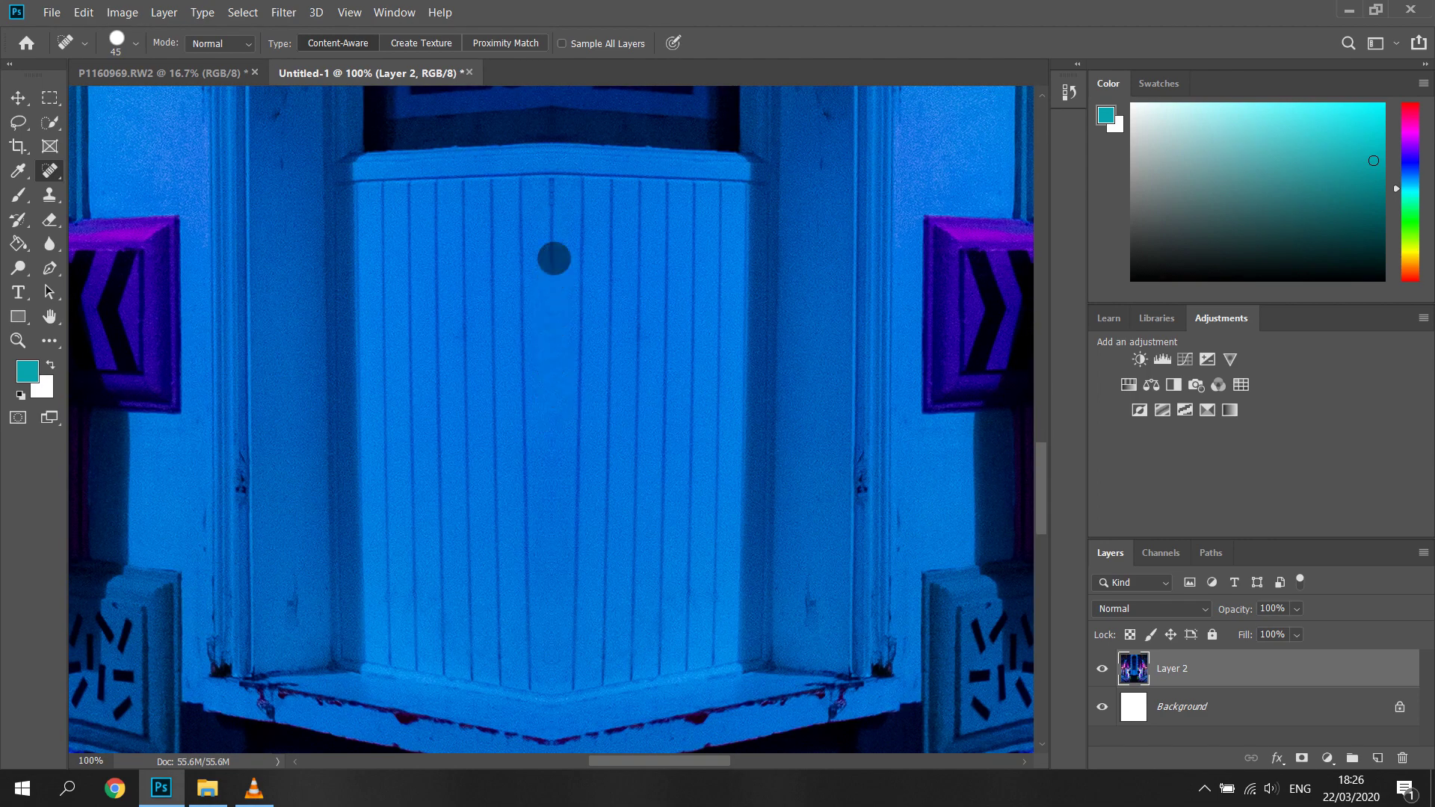
Cover the remaining upper part of the boarded panel's central groove with the Clone Stamp.
{"action": "left_click", "coordinate": [50, 171]}
{"action": "left_click", "coordinate": [50, 194]}
{"action": "left_click", "coordinate": [141, 195]}
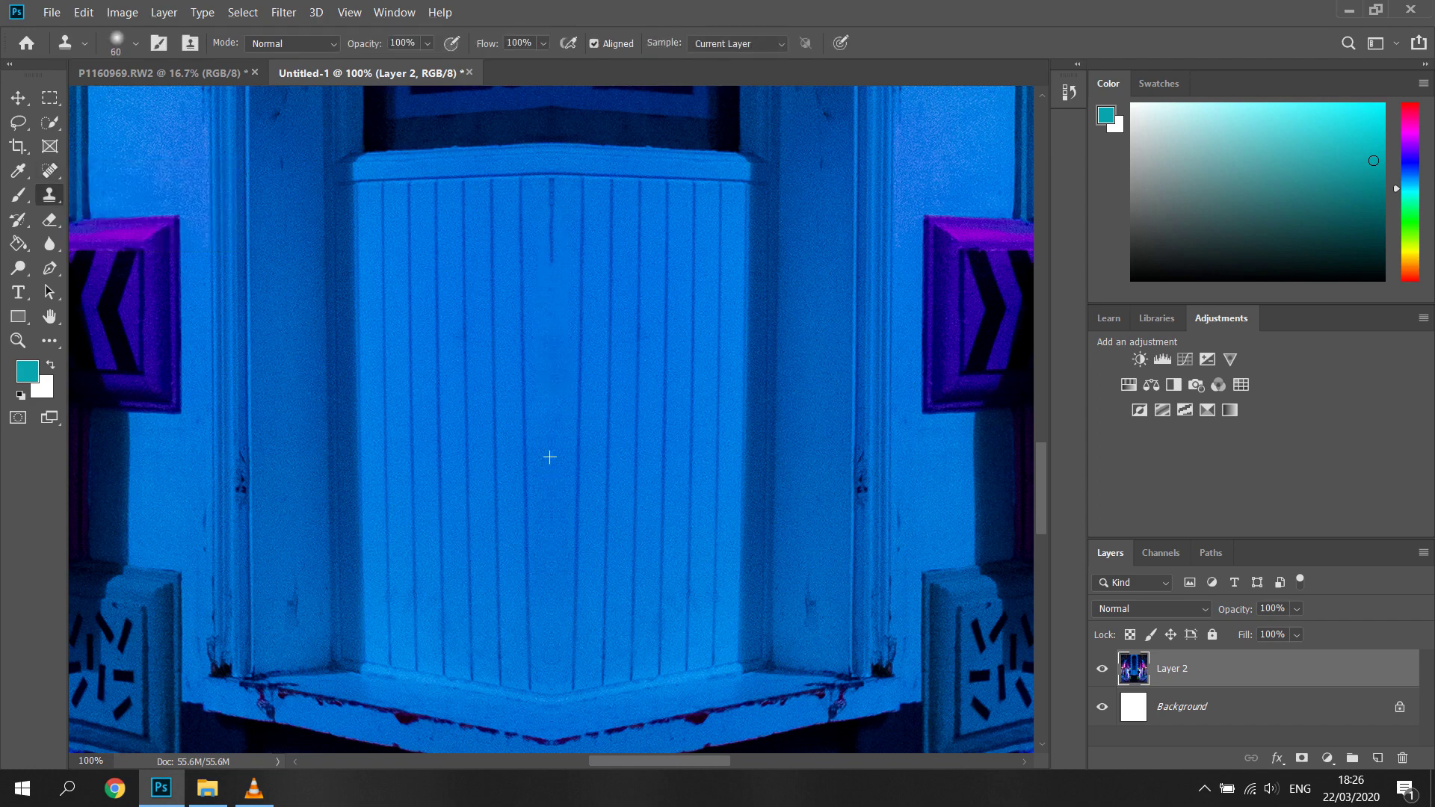
{"action": "left_click_drag", "start_coordinate": [552, 336], "coordinate": [551, 191]}
Remove the mirrored EARLY BIRD lettering from the right half of the middle window's poster with the Spot Healing Brush.
{"action": "scroll", "coordinate": [550, 419], "scroll_direction": "up", "scroll_amount": 3}
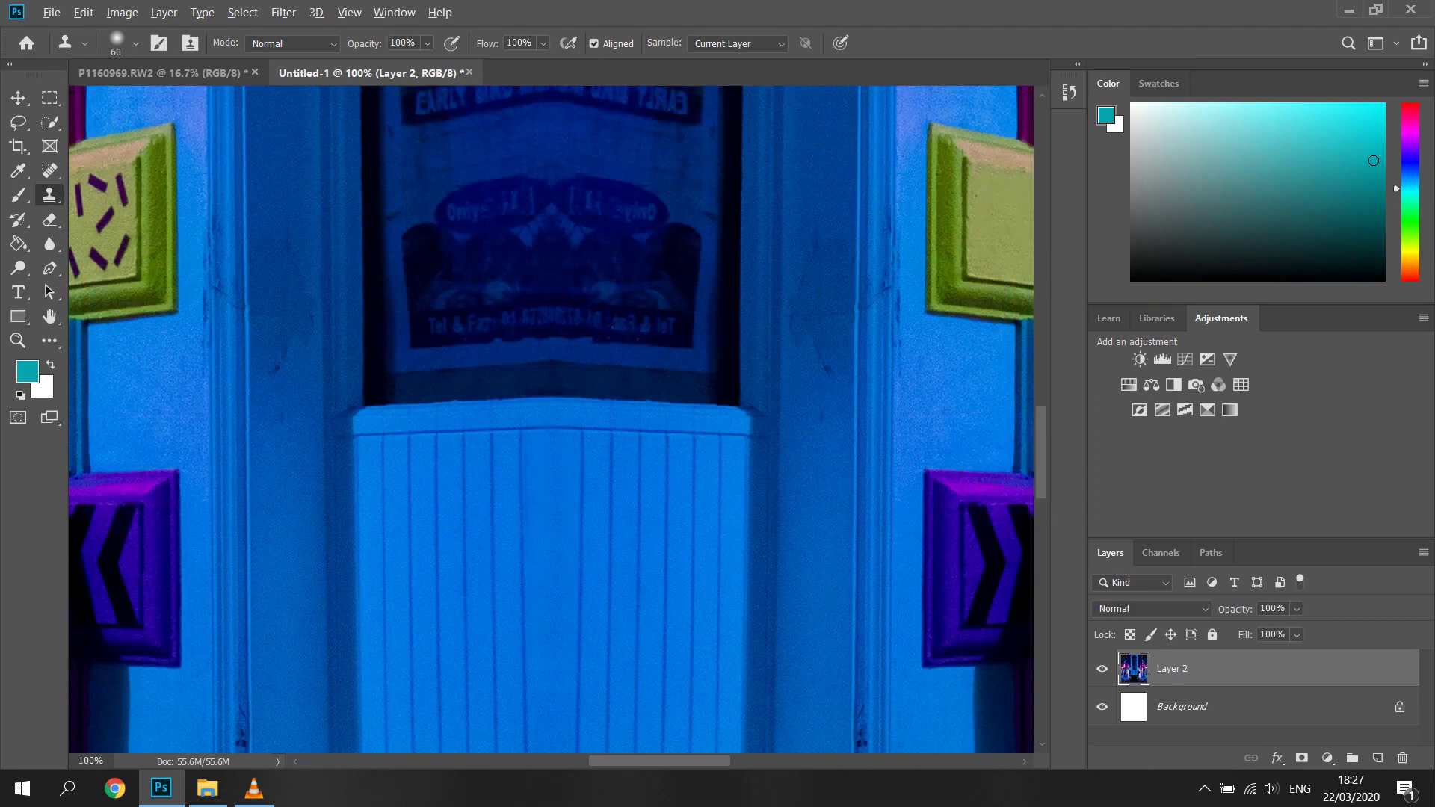
{"action": "scroll", "coordinate": [278, 214], "scroll_direction": "up", "scroll_amount": 3}
{"action": "key", "text": "j"}
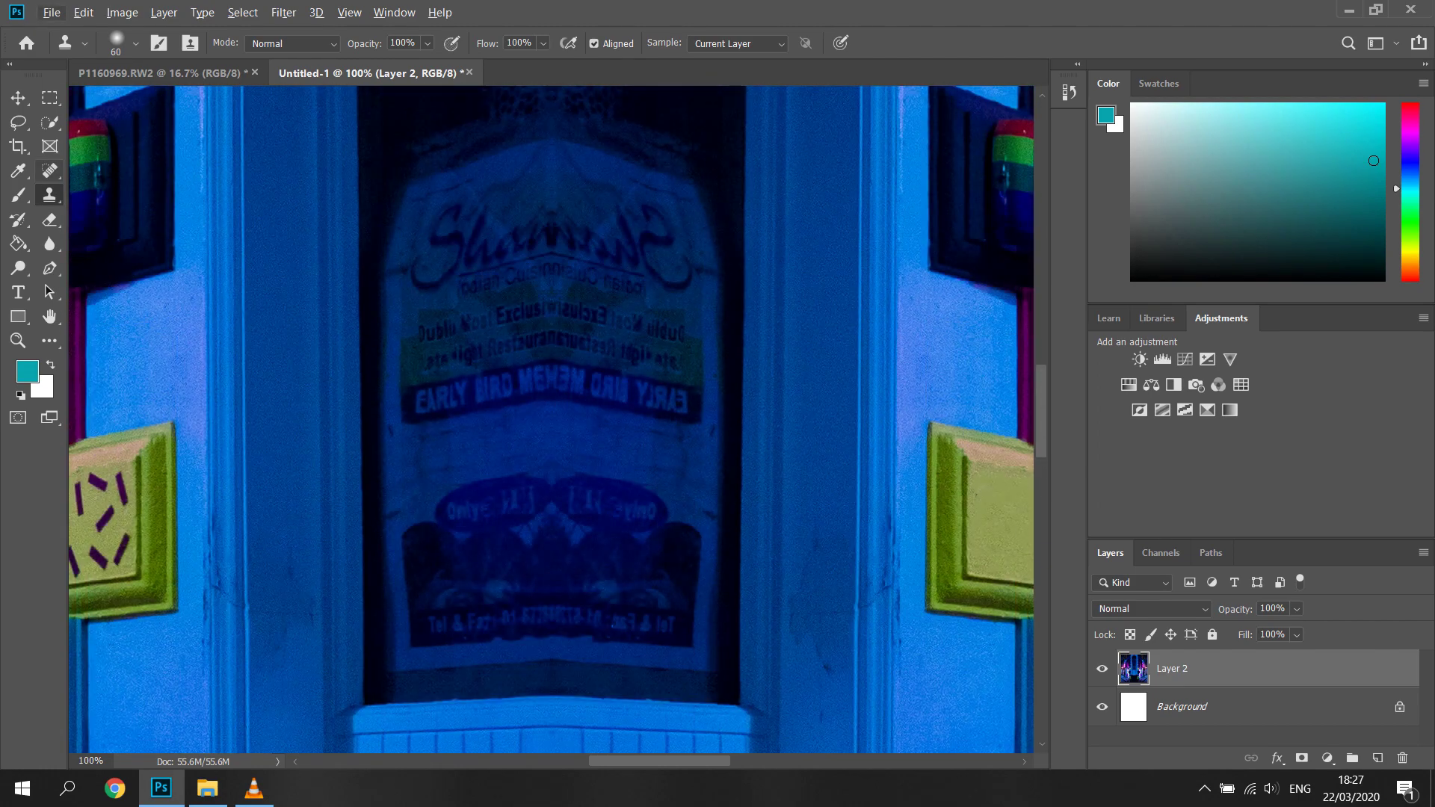
{"action": "key", "text": "ctrl+z"}
{"action": "key", "text": "ctrl+z"}
{"action": "key", "text": "ctrl+z"}
{"action": "key", "text": "ctrl+z"}
{"action": "key", "text": "ctrl+z"}
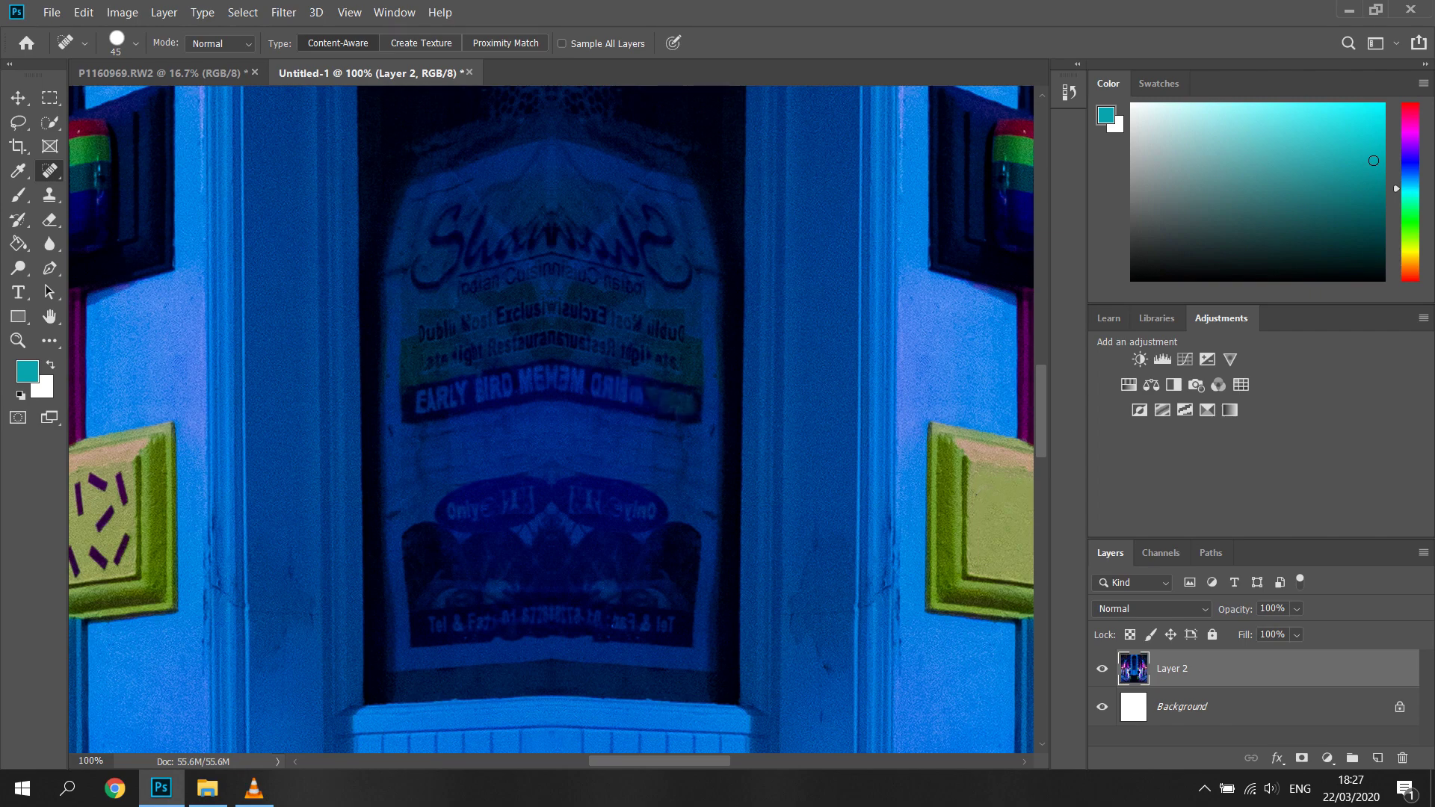
{"action": "left_click", "coordinate": [603, 386]}
{"action": "left_click_drag", "start_coordinate": [588, 383], "coordinate": [663, 401]}
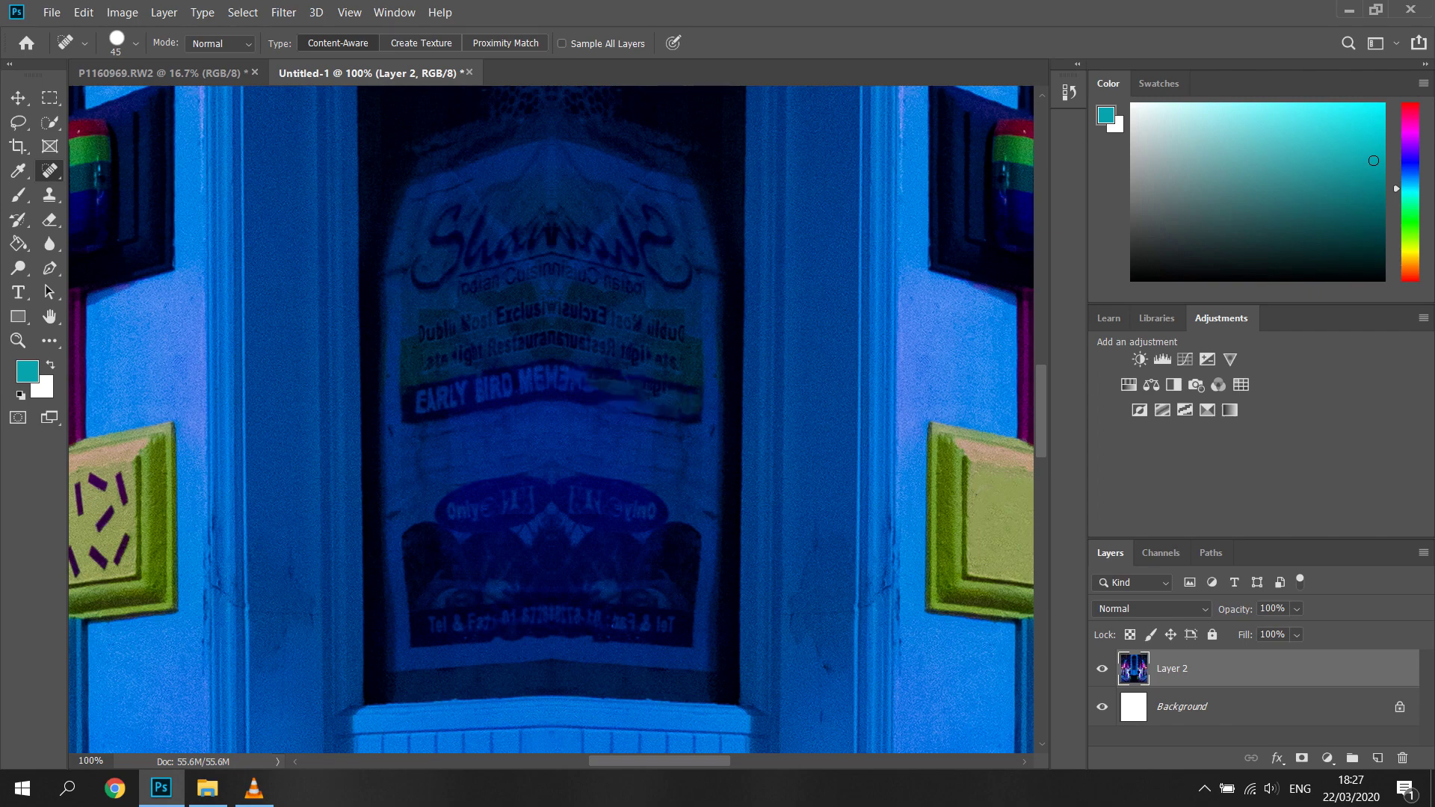
Remove the vertical VINTAGE lettering from the right-hand window glass with the Clone Stamp, keeping the sign outside.
{"action": "scroll", "coordinate": [663, 401], "scroll_direction": "up", "scroll_amount": 1}
{"action": "scroll", "coordinate": [551, 420], "scroll_direction": "up", "scroll_amount": 6}
{"action": "key", "text": "ctrl+minus"}
{"action": "key", "text": "ctrl+minus"}
{"action": "key", "text": "ctrl+minus"}
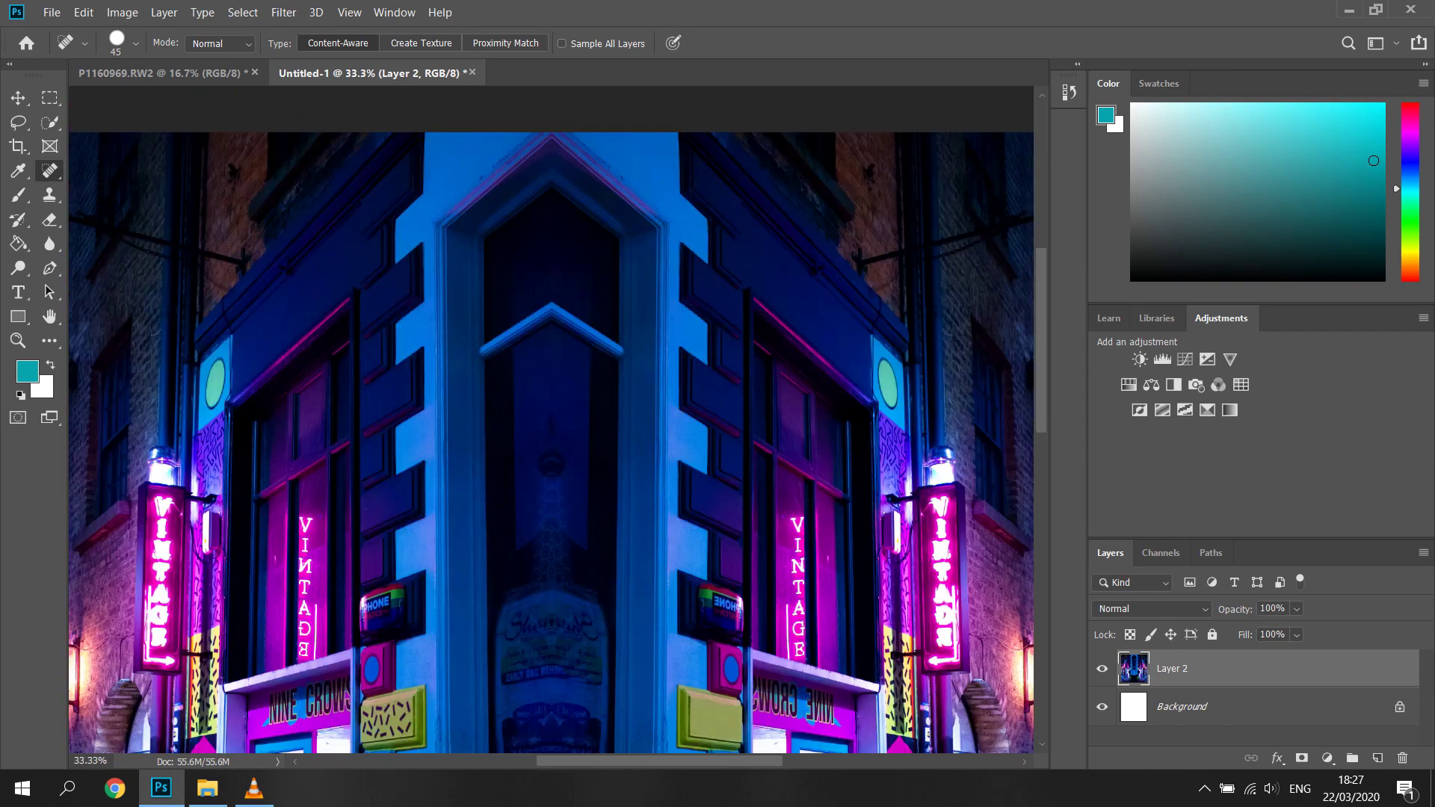
{"action": "scroll", "coordinate": [551, 419], "scroll_direction": "down", "scroll_amount": 1}
{"action": "key", "text": "ctrl+plus"}
{"action": "key", "text": "ctrl+plus"}
{"action": "scroll", "coordinate": [551, 419], "scroll_direction": "right", "scroll_amount": 6}
{"action": "scroll", "coordinate": [551, 419], "scroll_direction": "down", "scroll_amount": 3}
{"action": "left_click", "coordinate": [49, 172]}
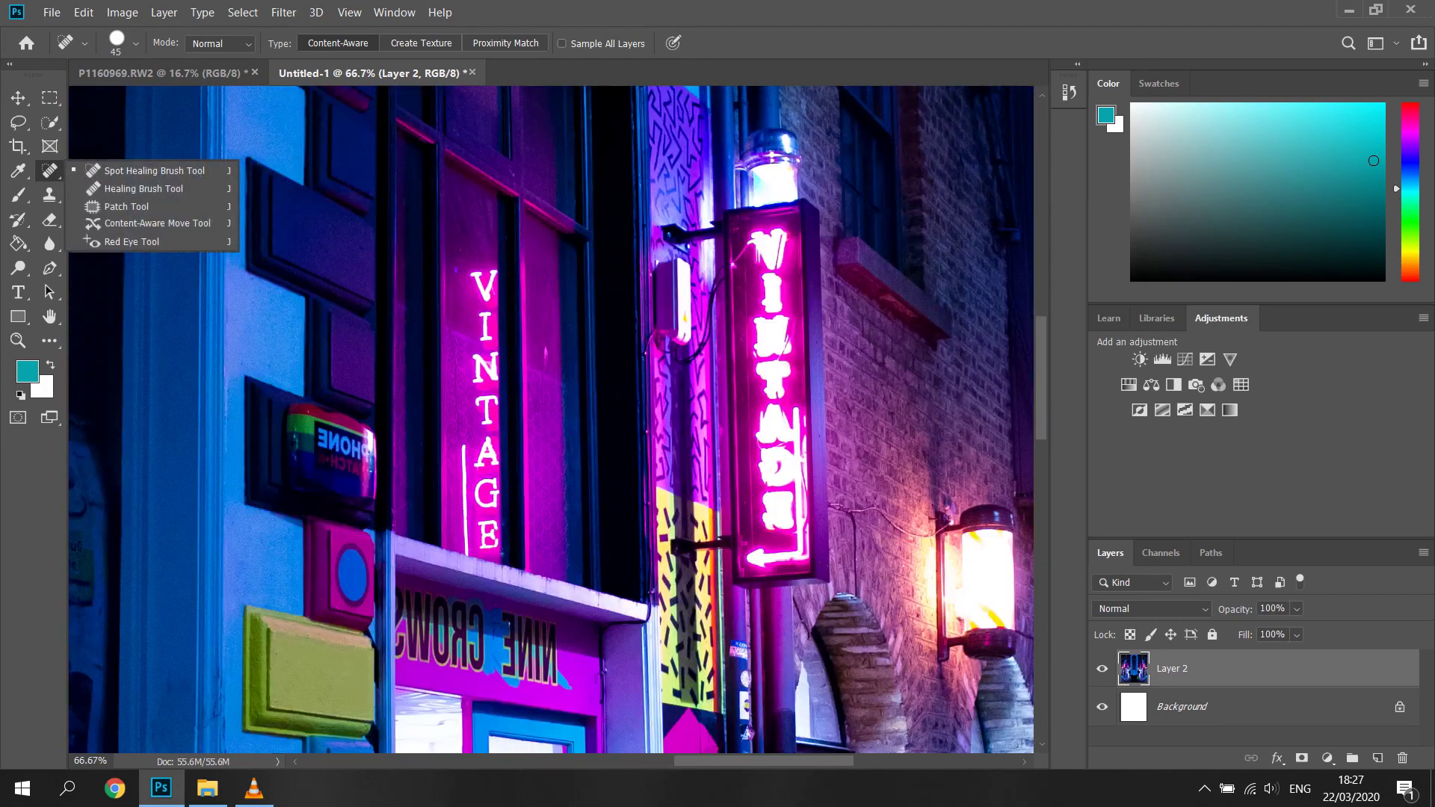
{"action": "left_click", "coordinate": [49, 195]}
{"action": "left_click", "coordinate": [141, 196]}
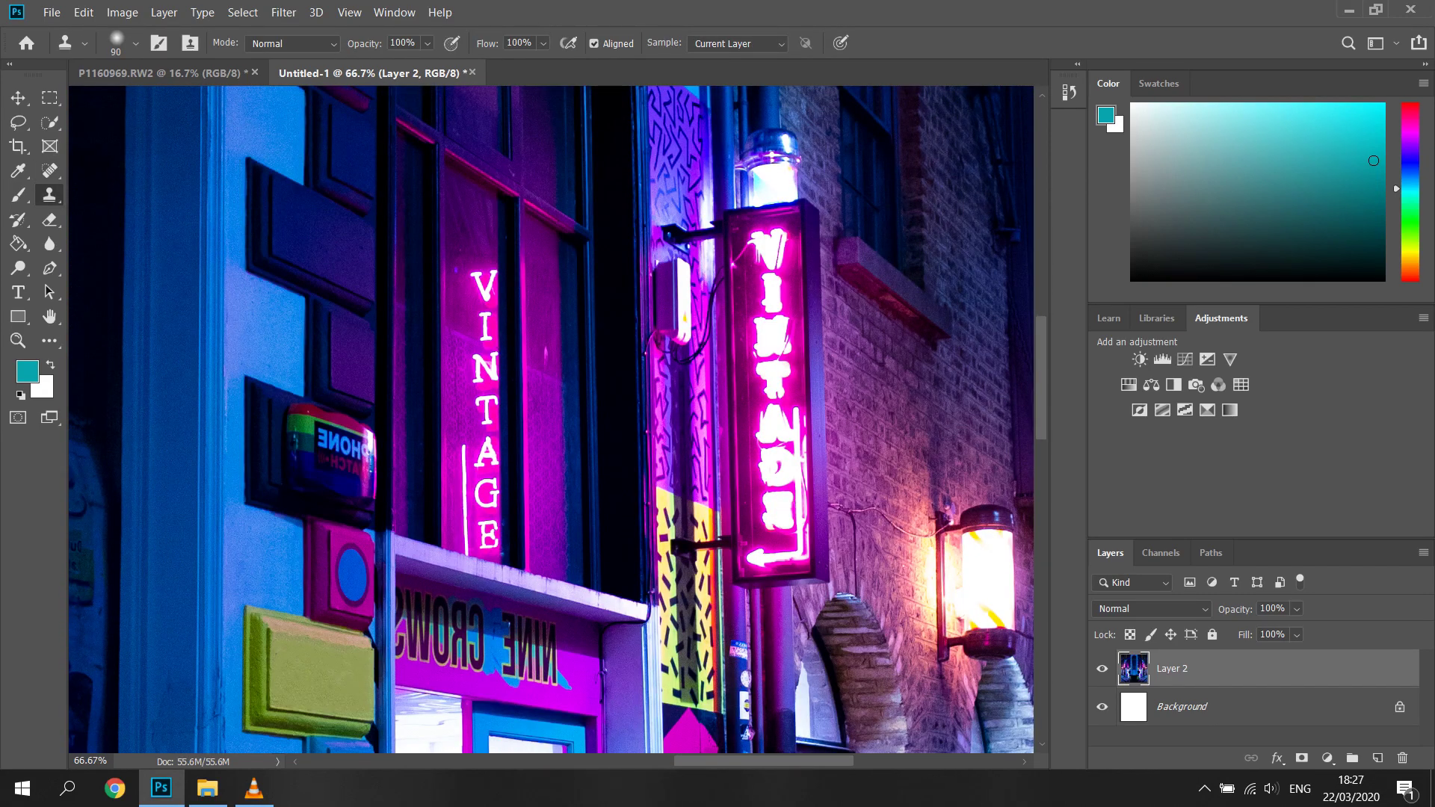
{"action": "mouse_move", "coordinate": [491, 283]}
{"action": "left_mouse_down"}
{"action": "mouse_move", "coordinate": [494, 344]}
{"action": "mouse_move", "coordinate": [499, 215]}
{"action": "left_mouse_up"}
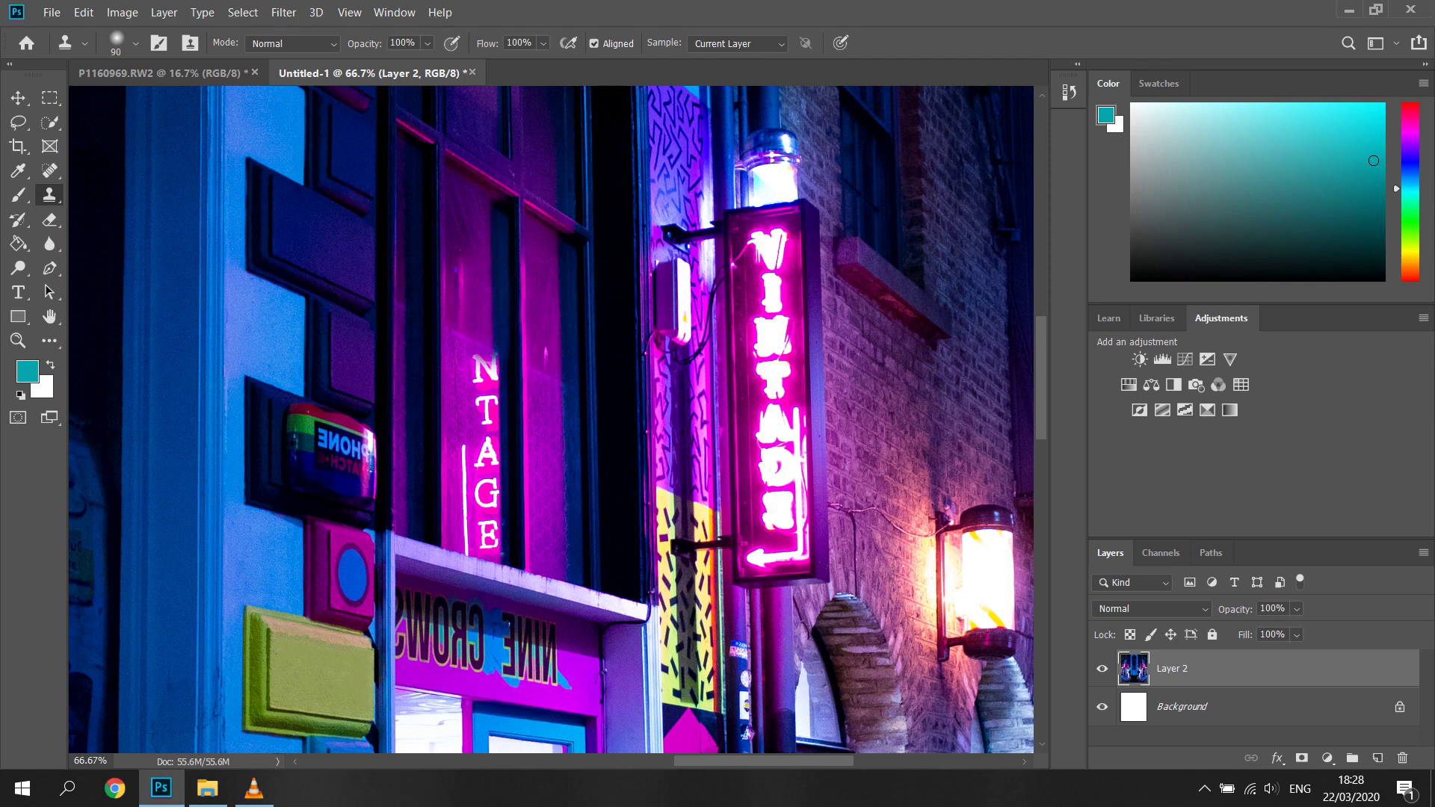
{"action": "mouse_move", "coordinate": [463, 266]}
{"action": "left_mouse_down"}
{"action": "mouse_move", "coordinate": [480, 497]}
{"action": "mouse_move", "coordinate": [452, 537]}
{"action": "mouse_move", "coordinate": [468, 538]}
{"action": "mouse_move", "coordinate": [478, 509]}
{"action": "mouse_move", "coordinate": [471, 331]}
{"action": "mouse_move", "coordinate": [493, 357]}
{"action": "mouse_move", "coordinate": [495, 337]}
{"action": "mouse_move", "coordinate": [505, 408]}
{"action": "mouse_move", "coordinate": [494, 544]}
{"action": "left_mouse_up"}
{"action": "scroll", "coordinate": [544, 449], "scroll_direction": "down", "scroll_amount": 1}
{"action": "left_click", "coordinate": [543, 374], "text": "alt"}
{"action": "left_click", "coordinate": [566, 566], "text": "alt"}
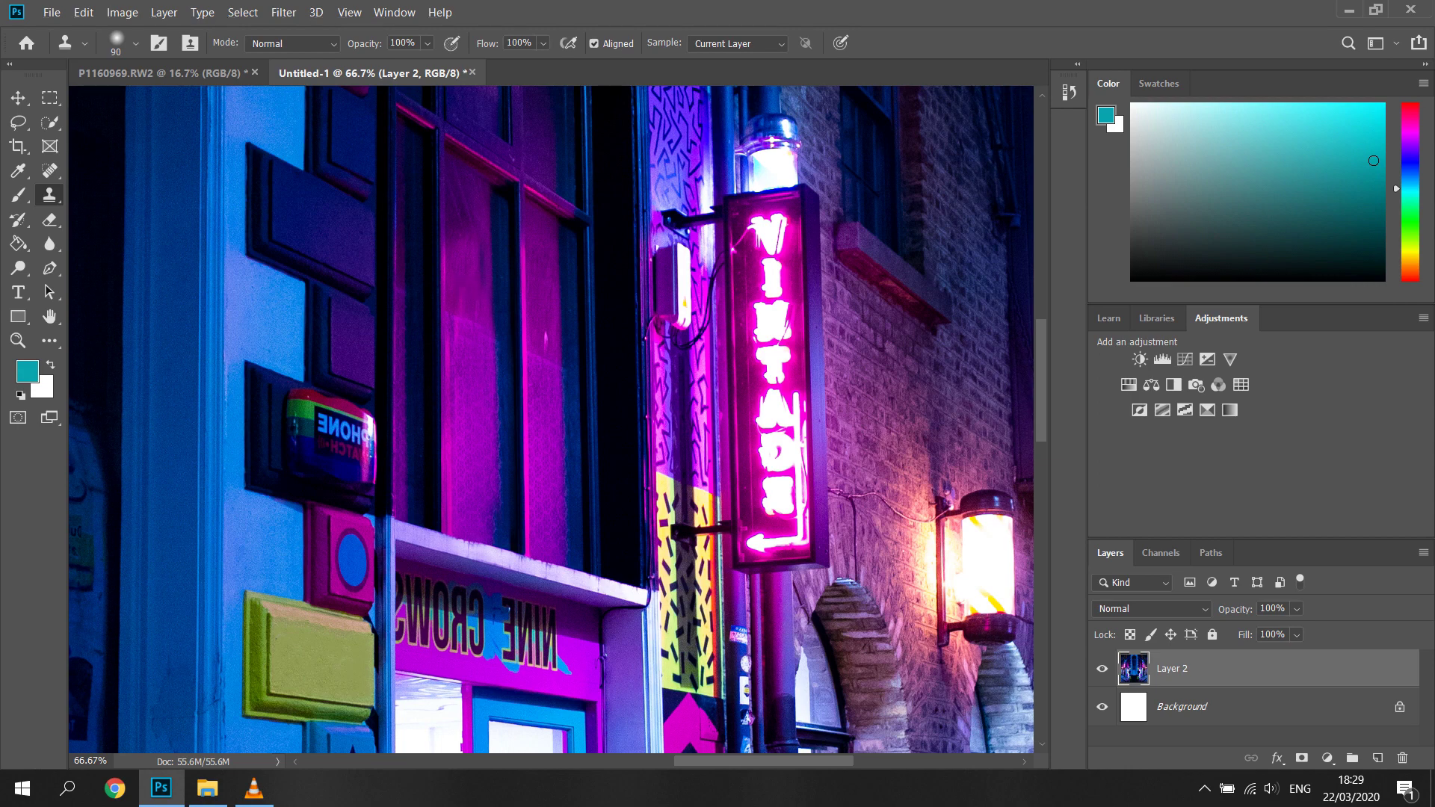
Try to cover the mirrored NINE CROWS lettering above the right-hand door with the Clone Stamp, and undo the strokes.
{"action": "scroll", "coordinate": [590, 284], "scroll_direction": "down", "scroll_amount": 5}
{"action": "left_click", "coordinate": [570, 263], "text": "alt"}
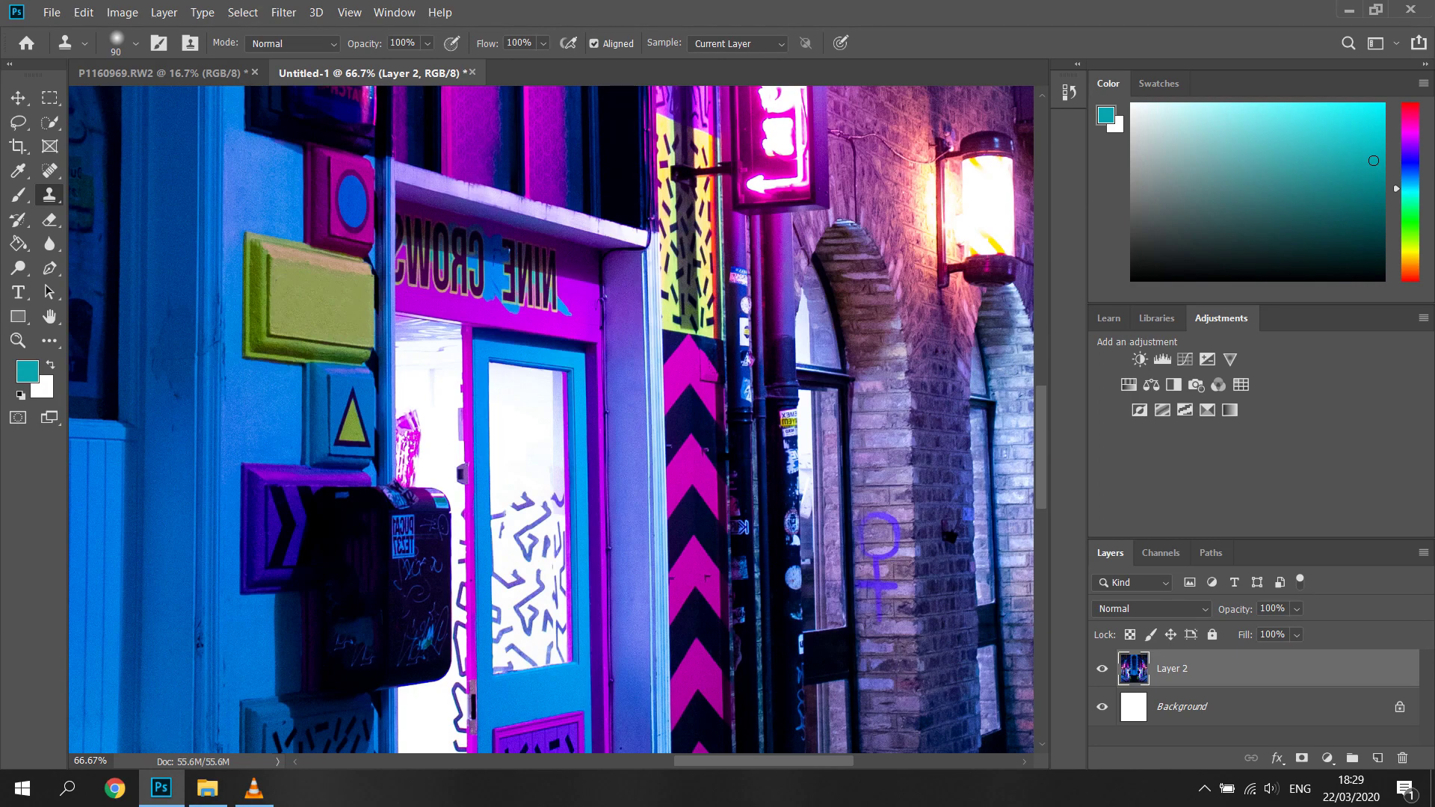
{"action": "mouse_move", "coordinate": [544, 278]}
{"action": "left_mouse_down"}
{"action": "mouse_move", "coordinate": [556, 277]}
{"action": "mouse_move", "coordinate": [427, 258]}
{"action": "mouse_move", "coordinate": [443, 256]}
{"action": "left_mouse_up"}
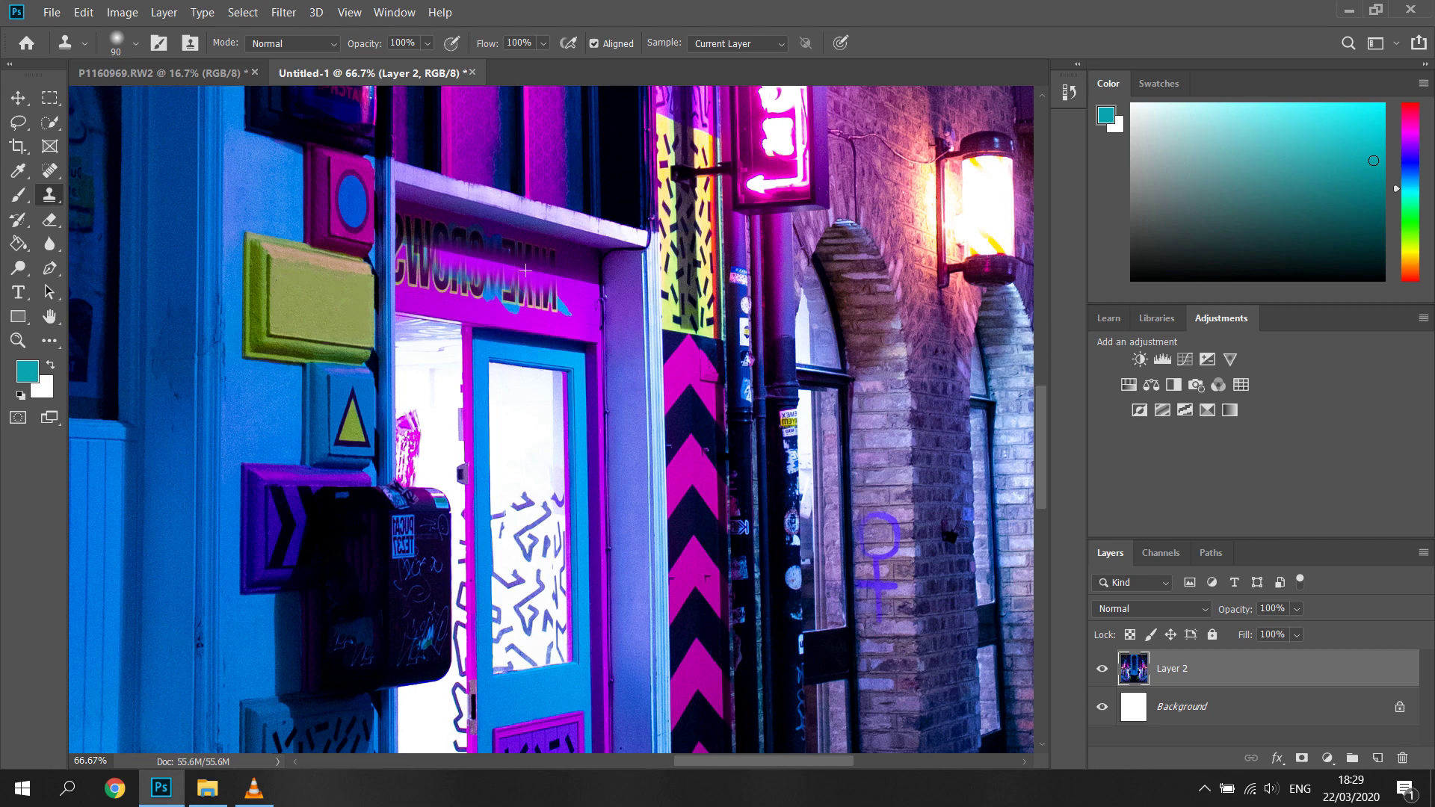
{"action": "key", "text": "ctrl+z"}
{"action": "key", "text": "ctrl+z"}
{"action": "key", "text": "ctrl+z"}
{"action": "key", "text": "ctrl+z"}
{"action": "key", "text": "ctrl+z"}
Clone plain magenta over the outer end of the NINE CROWS lettering above the right-hand door, using a smaller brush for the details.
{"action": "mouse_move", "coordinate": [544, 295]}
{"action": "left_mouse_down"}
{"action": "mouse_move", "coordinate": [550, 280]}
{"action": "mouse_move", "coordinate": [556, 308]}
{"action": "left_mouse_up"}
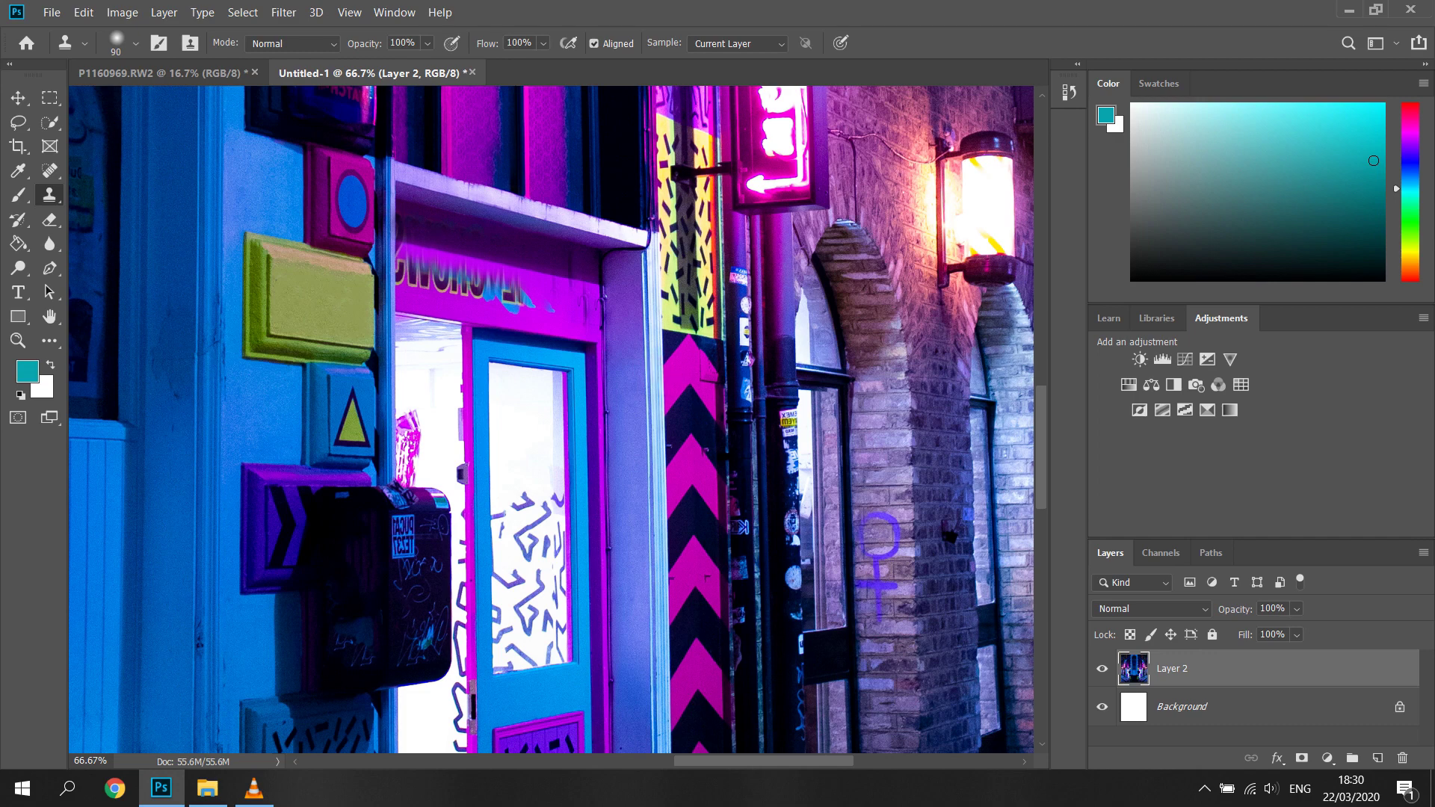
{"action": "key", "text": "bracketleft"}
{"action": "key", "text": "bracketleft"}
{"action": "key", "text": "bracketleft"}
{"action": "key", "text": "bracketleft"}
{"action": "left_click", "coordinate": [521, 296]}
{"action": "left_click", "coordinate": [526, 311]}
Heal away the remaining NINE CROWS lettering above the right-hand door with the Spot Healing Brush.
{"action": "left_click", "coordinate": [50, 171]}
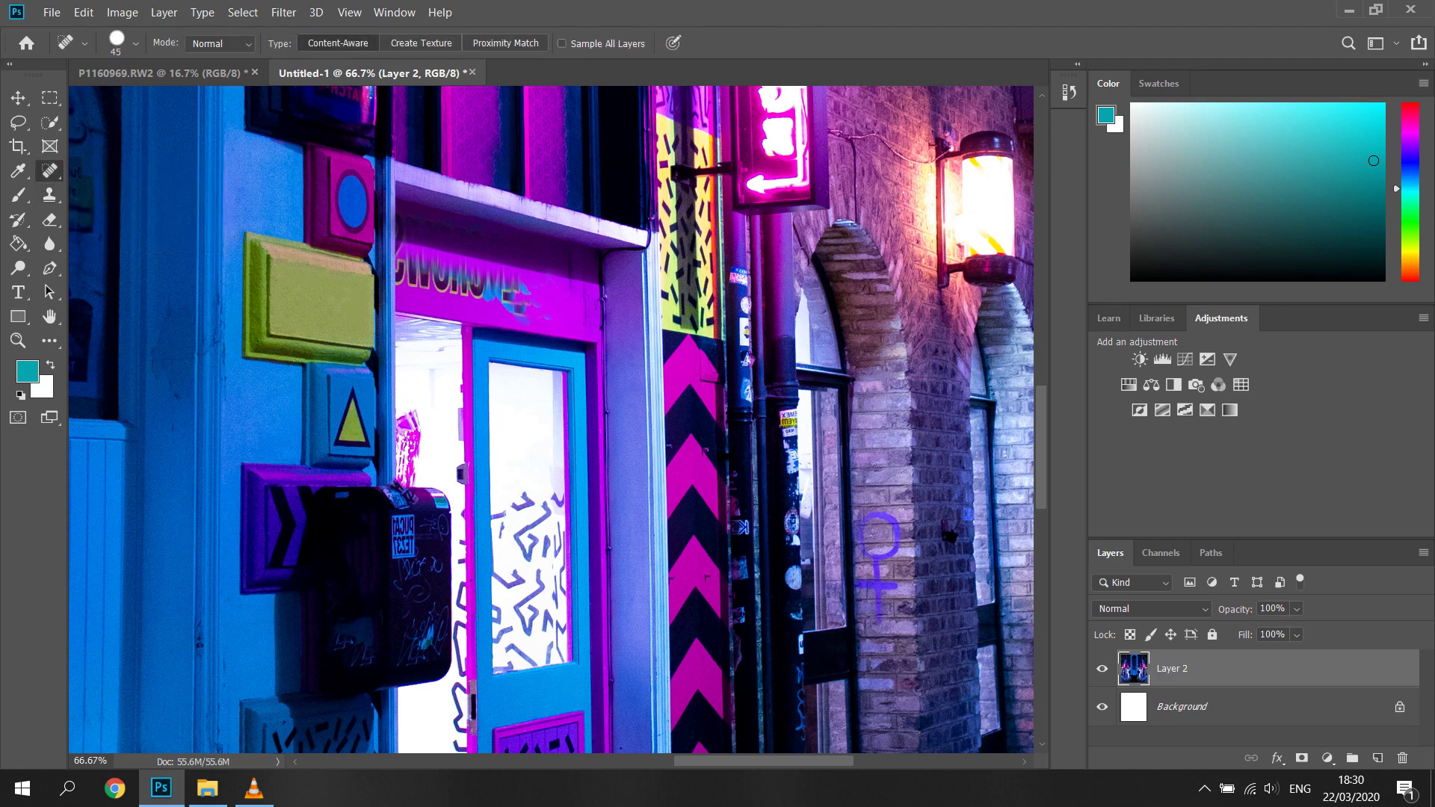
{"action": "left_click_drag", "start_coordinate": [522, 285], "coordinate": [548, 320]}
{"action": "mouse_move", "coordinate": [438, 286]}
{"action": "left_mouse_down"}
{"action": "mouse_move", "coordinate": [549, 302]}
{"action": "mouse_move", "coordinate": [400, 271]}
{"action": "left_mouse_up"}
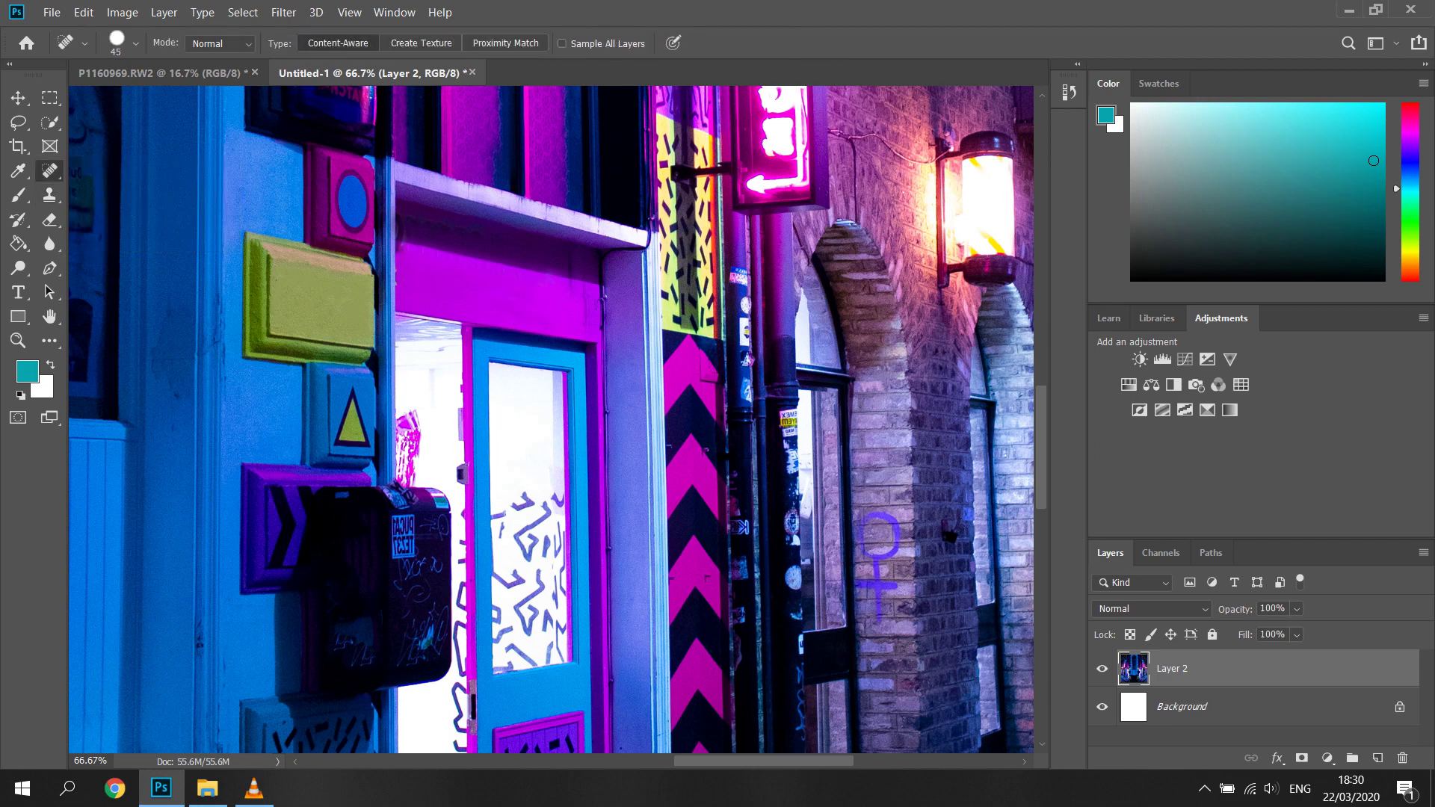
{"action": "left_click", "coordinate": [425, 234], "text": "alt"}
{"action": "key", "text": "Return"}
{"action": "left_click_drag", "start_coordinate": [417, 223], "coordinate": [473, 237]}
Duplicate the retouched Layer 2 as Layer 2 copy in the same document.
{"action": "scroll", "coordinate": [551, 418], "scroll_direction": "down", "scroll_amount": 5}
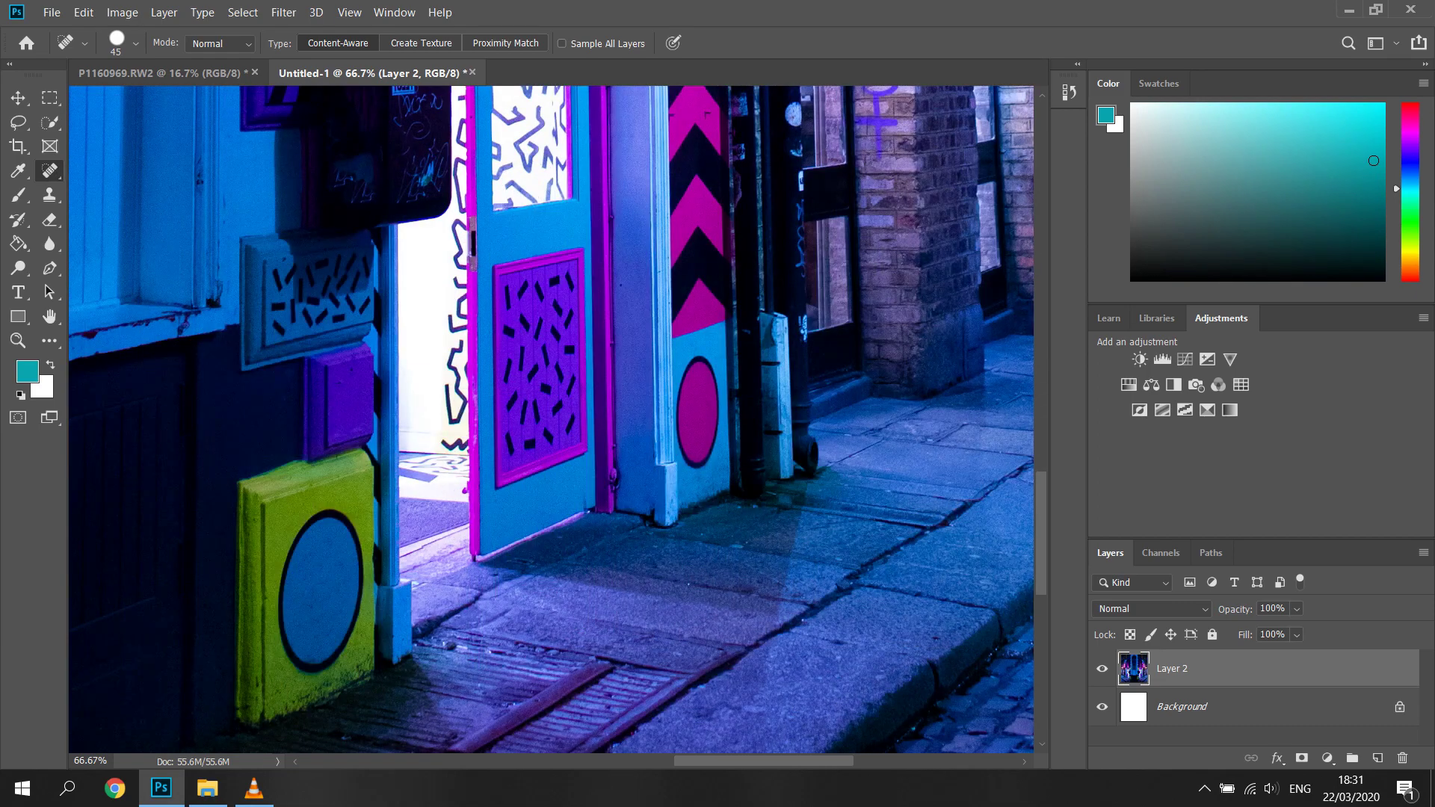
{"action": "key", "text": "ctrl+minus"}
{"action": "key", "text": "ctrl+minus"}
{"action": "key", "text": "ctrl+minus"}
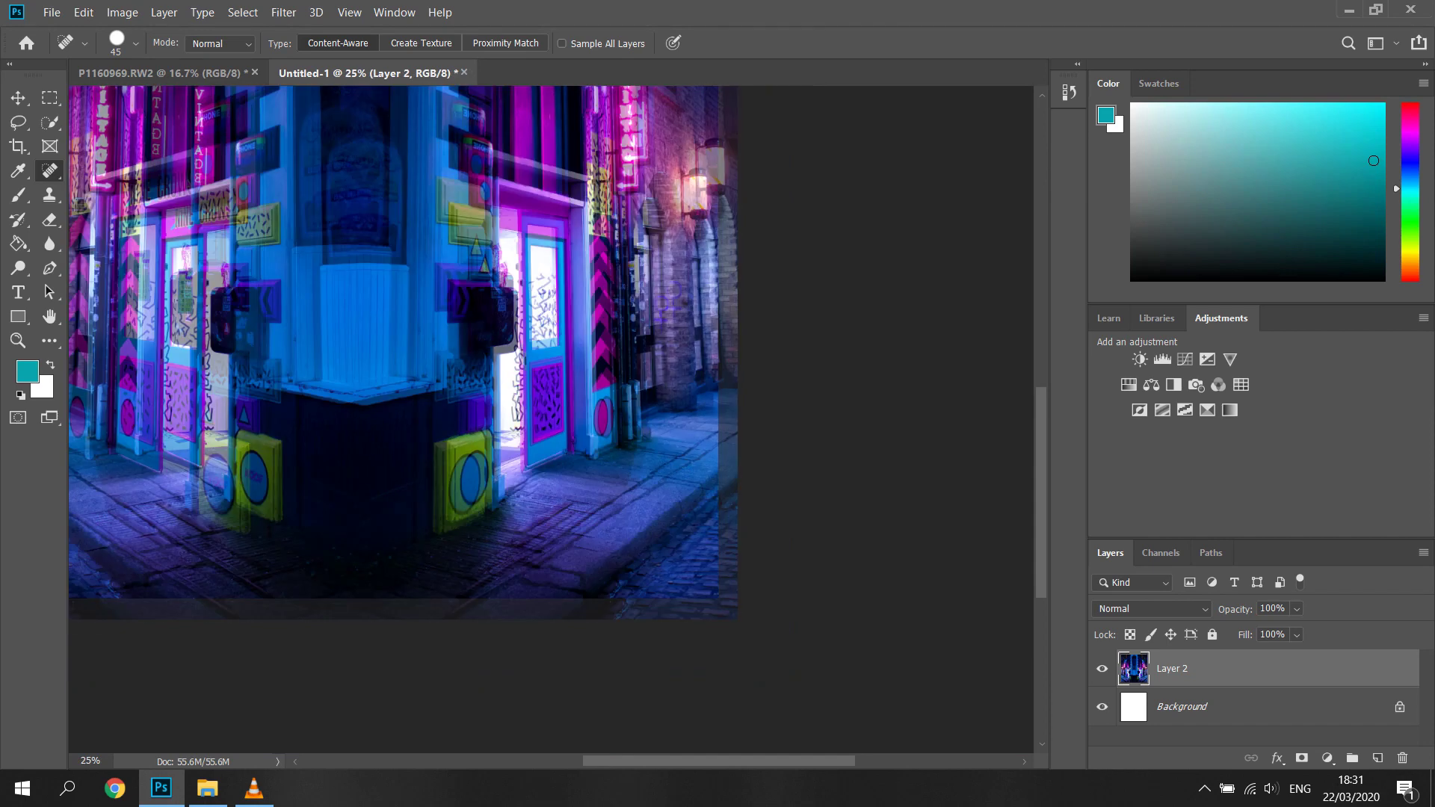
{"action": "key", "text": "ctrl+minus"}
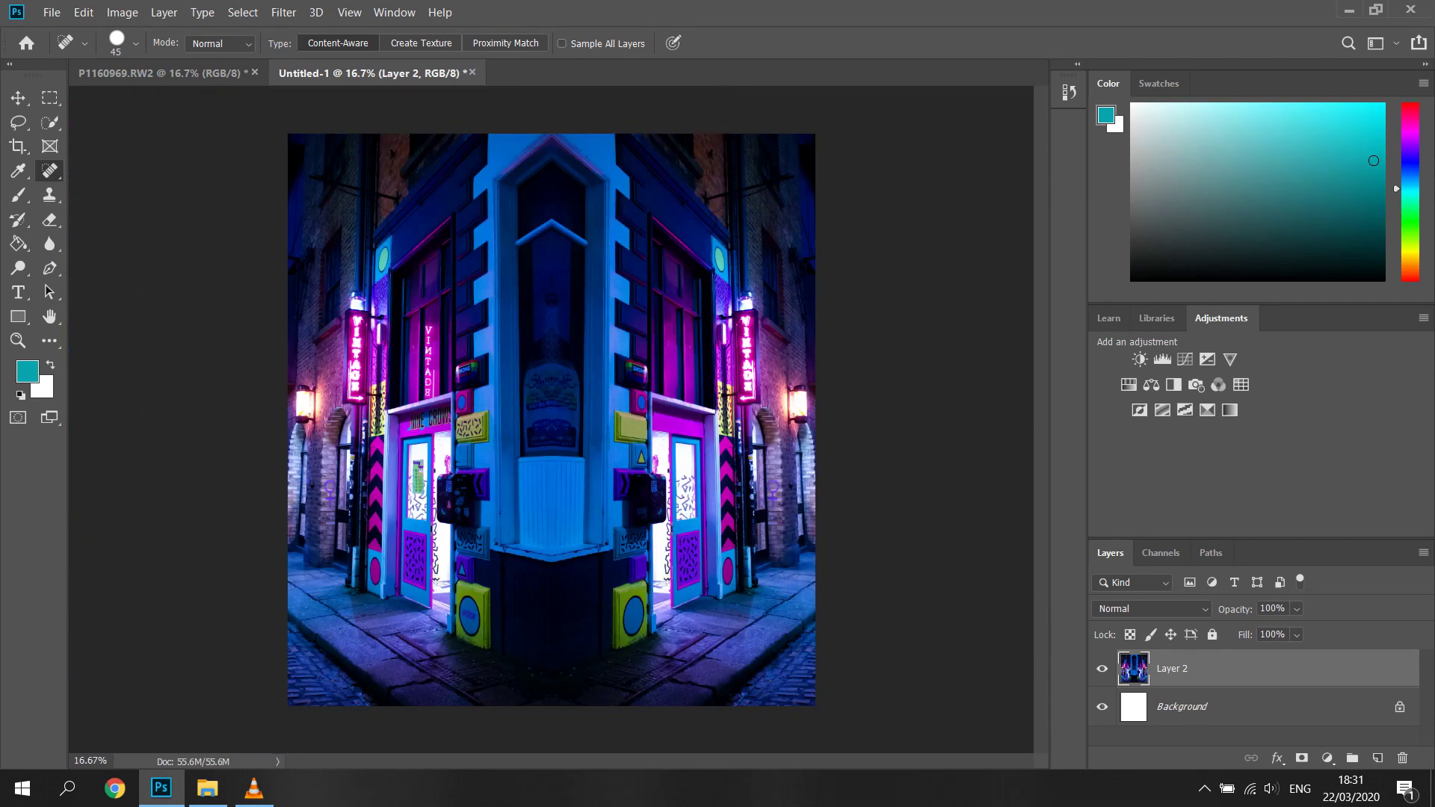
{"action": "right_click", "coordinate": [1180, 669]}
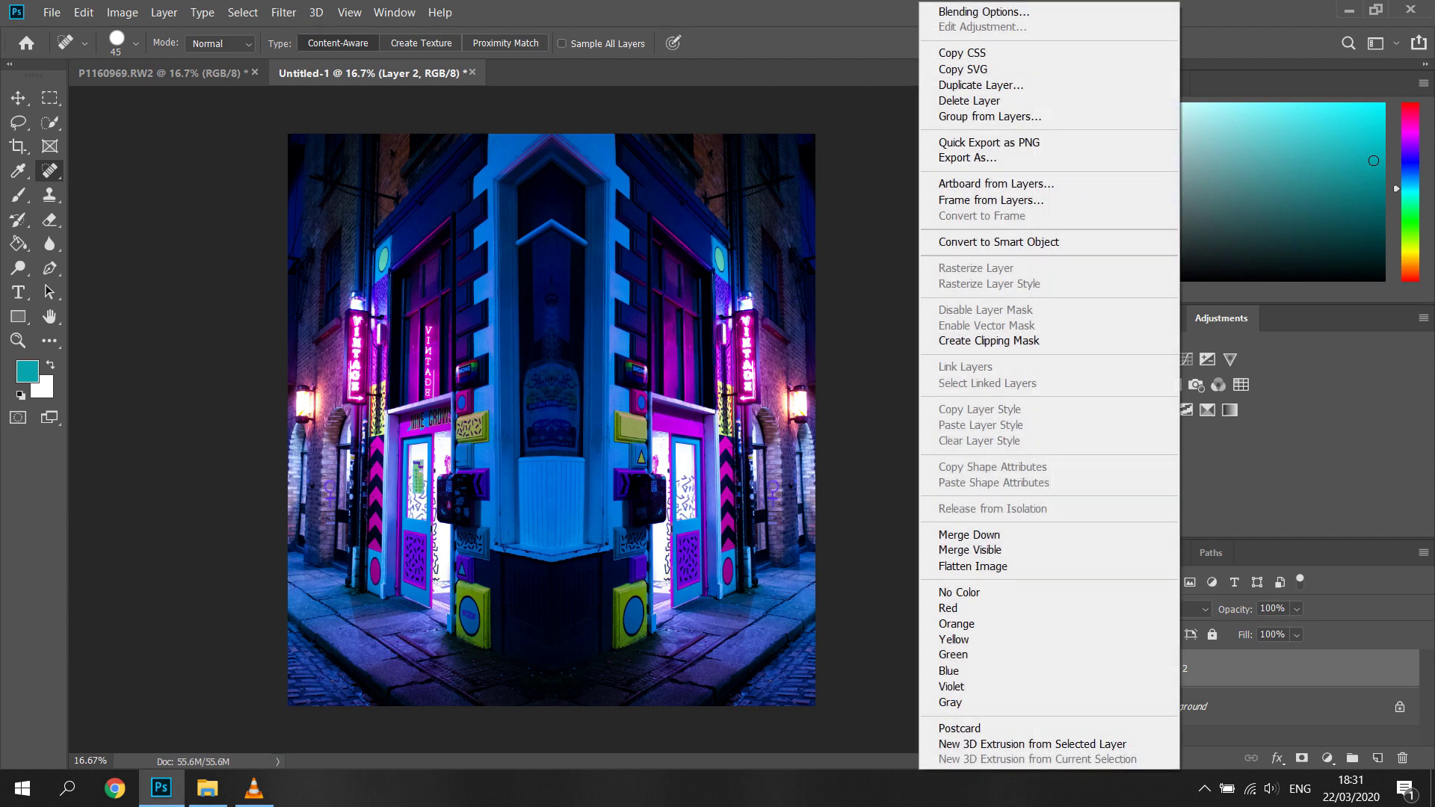
{"action": "left_click", "coordinate": [981, 84]}
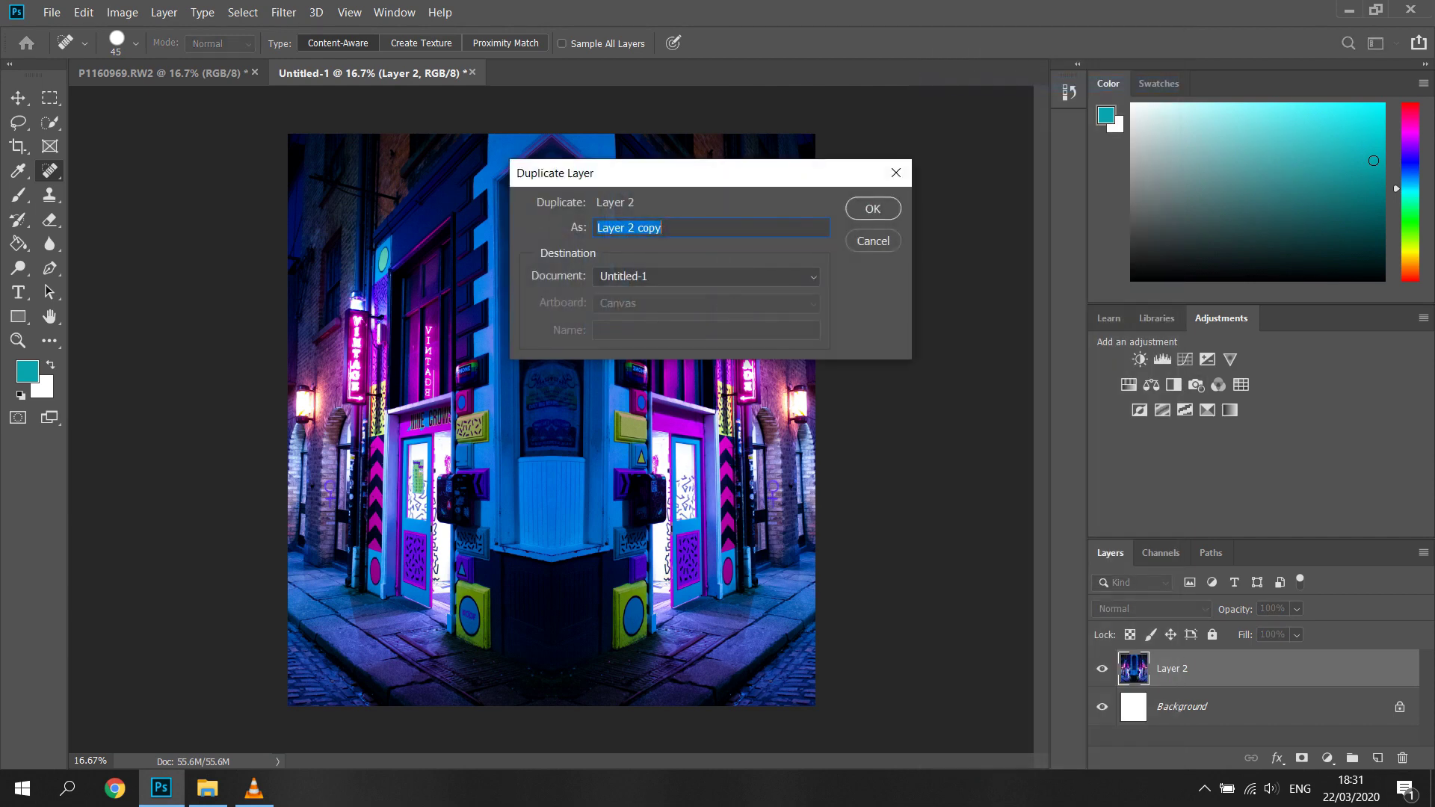
{"action": "left_click", "coordinate": [865, 209]}
Add a Selective Color adjustment and set its Reds to Magenta -52%, Yellow -62% and Black -48%, raising Cyan slightly.
{"action": "left_click", "coordinate": [1230, 409]}
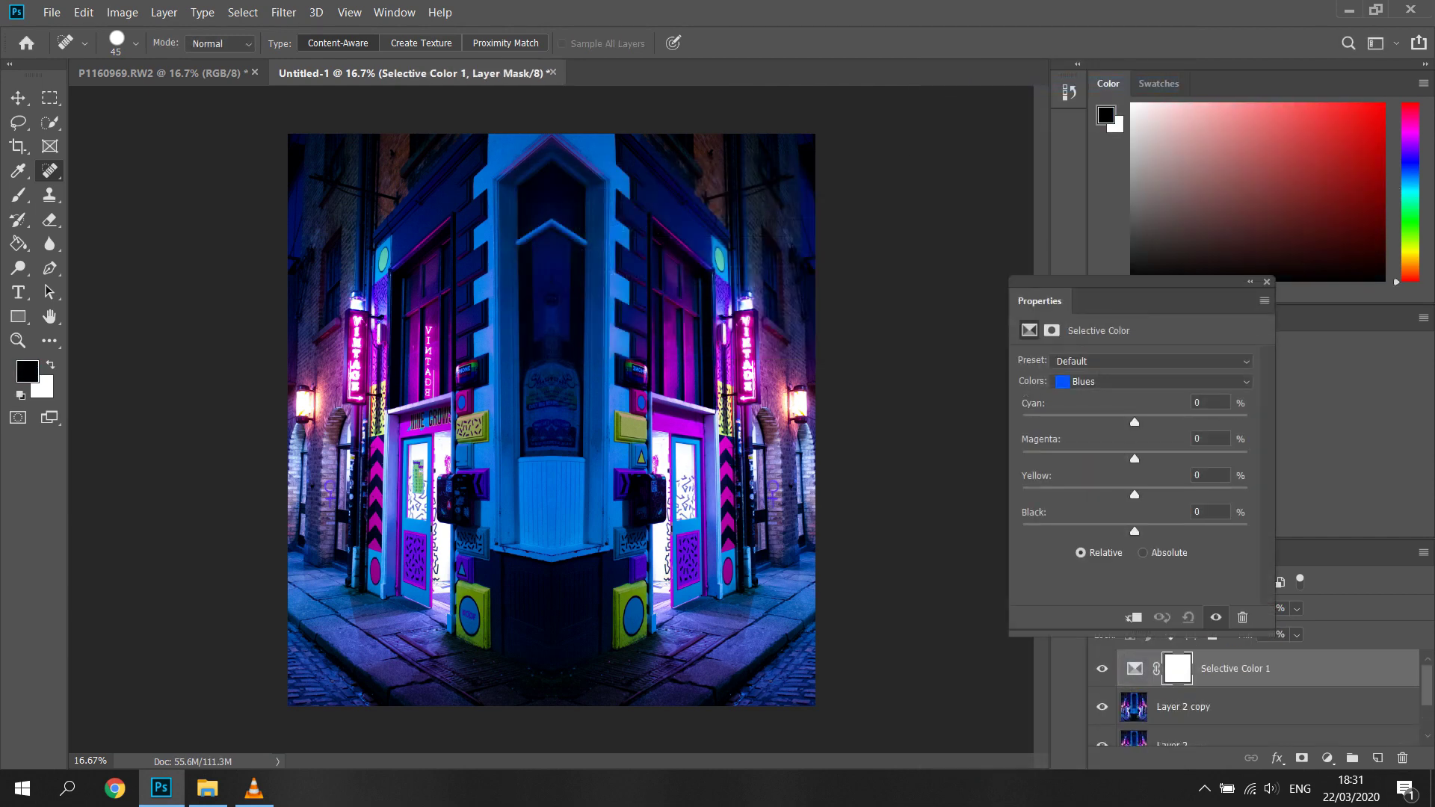
{"action": "left_click", "coordinate": [1151, 381]}
{"action": "left_click", "coordinate": [1090, 398]}
{"action": "left_click_drag", "start_coordinate": [1135, 531], "coordinate": [1065, 494]}
{"action": "left_click_drag", "start_coordinate": [1135, 458], "coordinate": [1077, 459]}
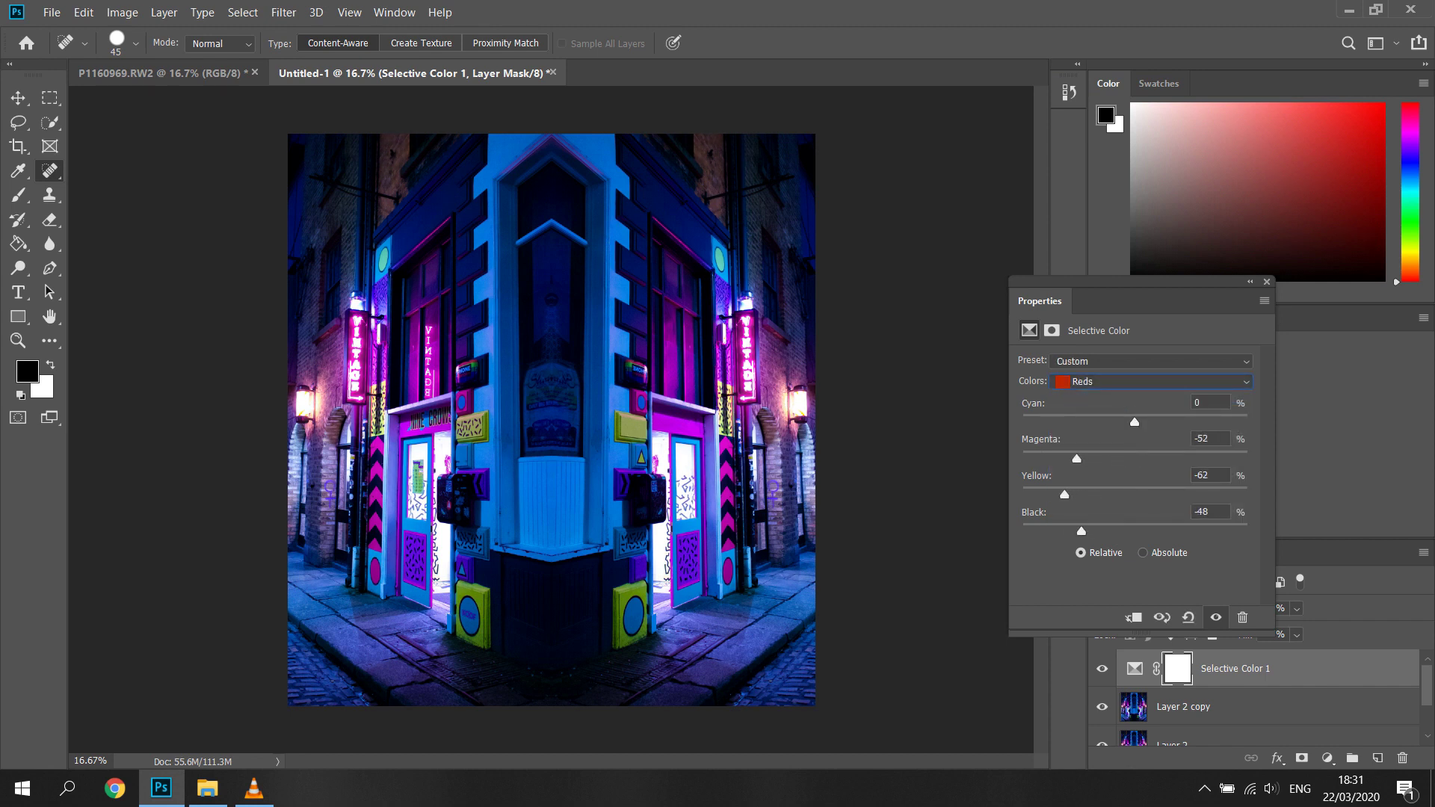
{"action": "left_click_drag", "start_coordinate": [1135, 422], "coordinate": [1152, 421]}
Adjust a second Selective Color range, and set the Cyans to Cyan -25%, Yellow +8% and Black +8%.
{"action": "left_click", "coordinate": [1152, 381]}
{"action": "left_click", "coordinate": [1098, 404]}
{"action": "left_click_drag", "start_coordinate": [1134, 531], "coordinate": [1055, 495]}
{"action": "left_click_drag", "start_coordinate": [1132, 459], "coordinate": [1137, 421]}
{"action": "left_click", "coordinate": [1151, 381]}
{"action": "left_click", "coordinate": [1092, 449]}
{"action": "left_click_drag", "start_coordinate": [1135, 531], "coordinate": [1143, 494]}
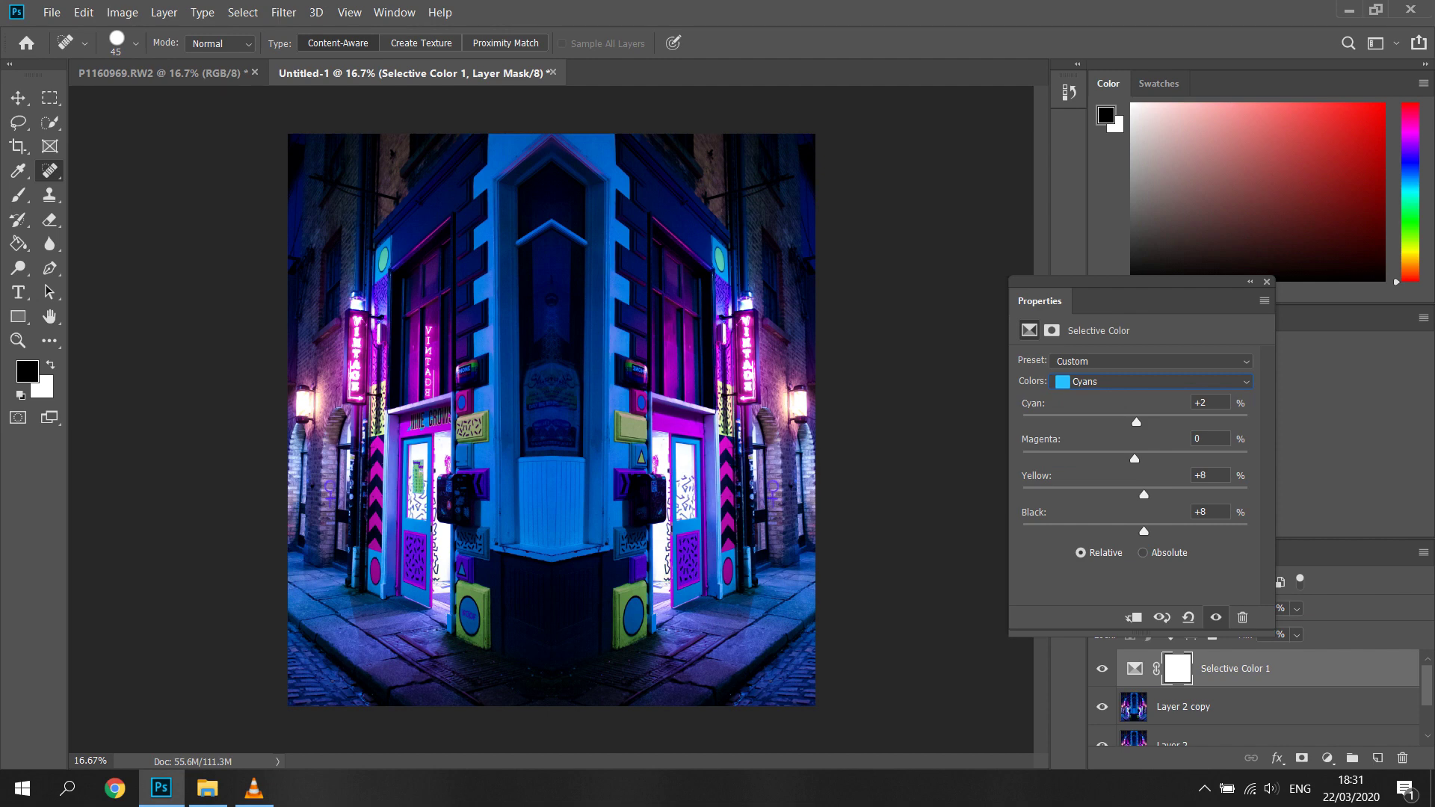
{"action": "left_click_drag", "start_coordinate": [1136, 422], "coordinate": [1111, 422]}
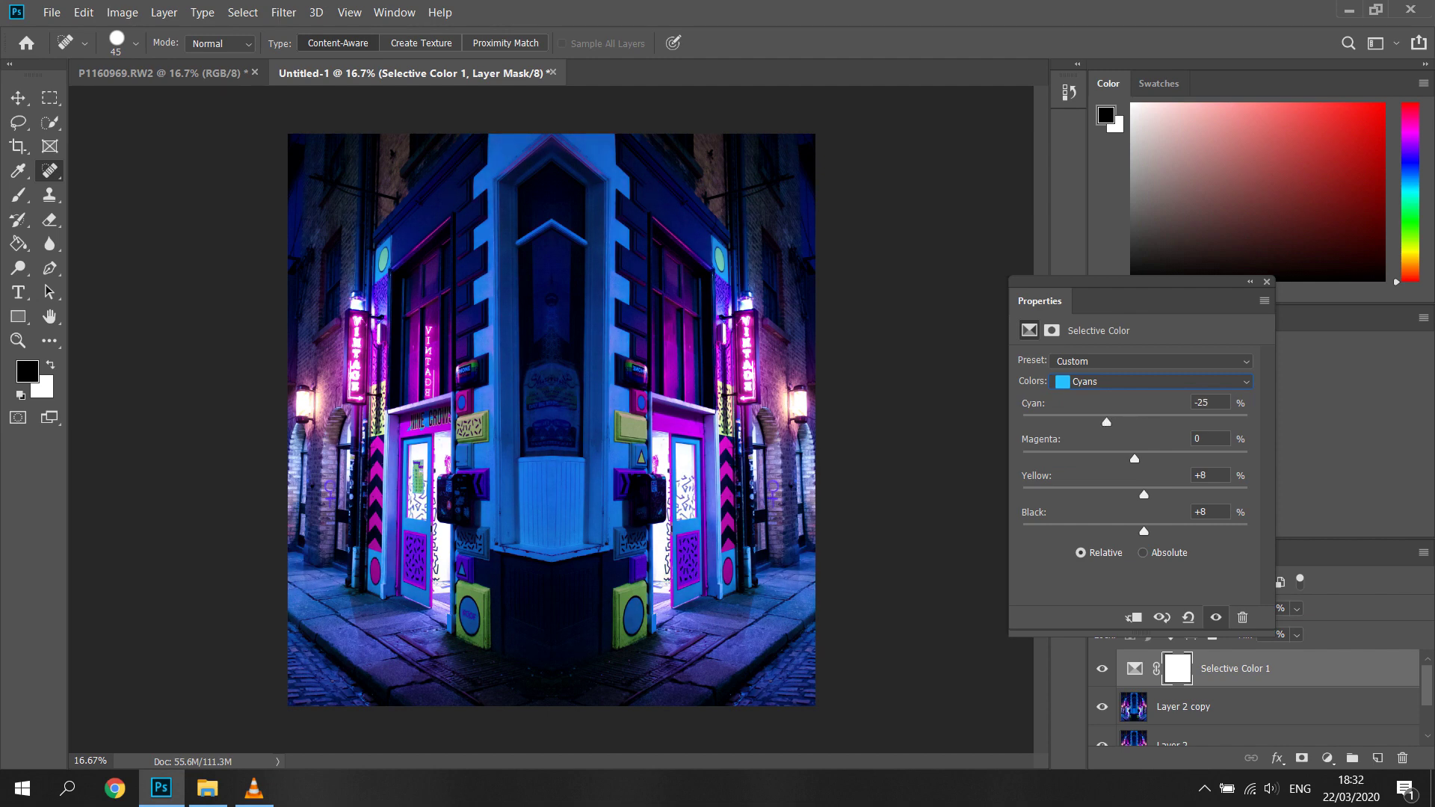
Adjust one more Selective Color range and merge the adjustment layer with Layer 2 copy.
{"action": "left_click", "coordinate": [1151, 381]}
{"action": "left_click", "coordinate": [1092, 449]}
{"action": "left_click_drag", "start_coordinate": [1135, 531], "coordinate": [1144, 422]}
{"action": "left_click", "coordinate": [1267, 282]}
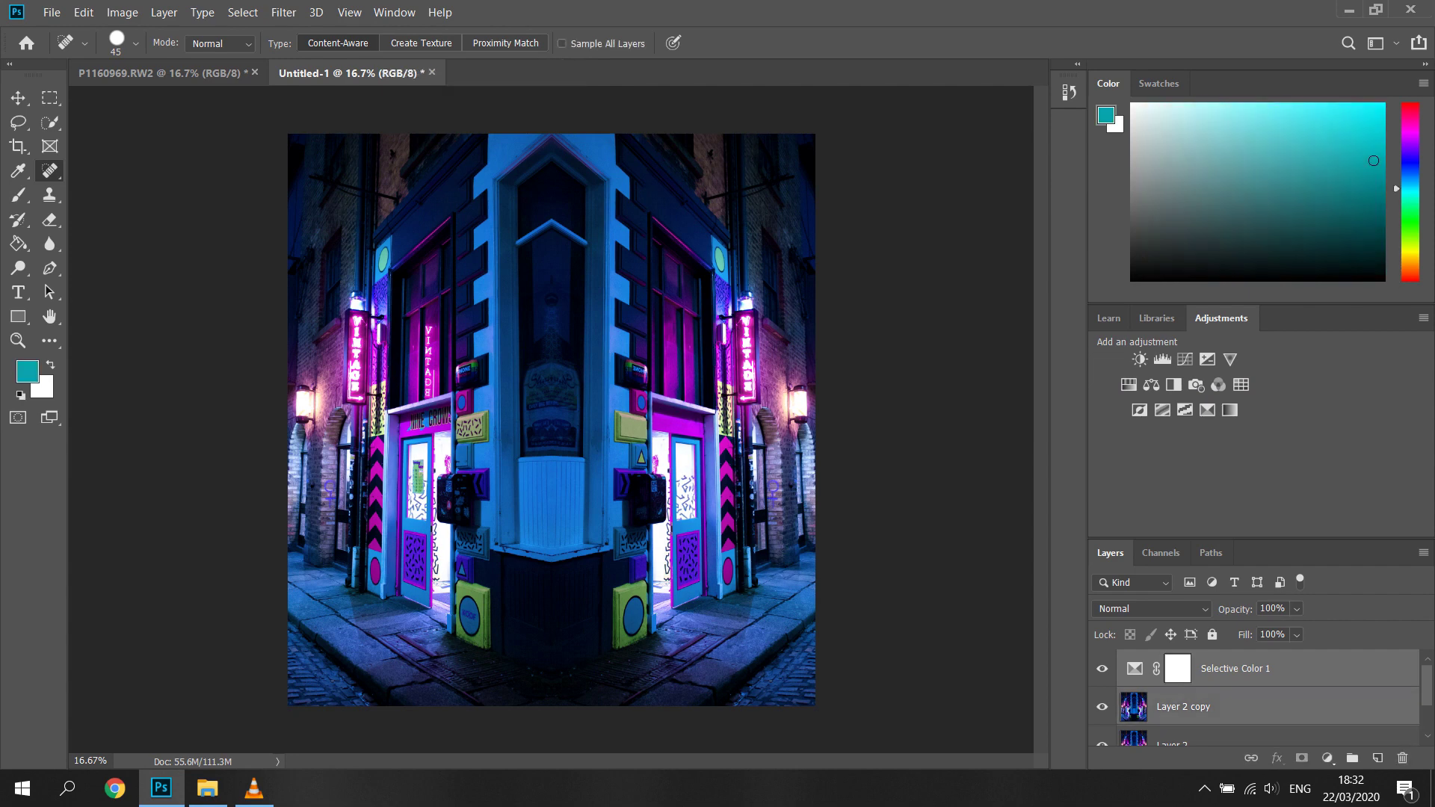
{"action": "right_click", "coordinate": [1195, 707]}
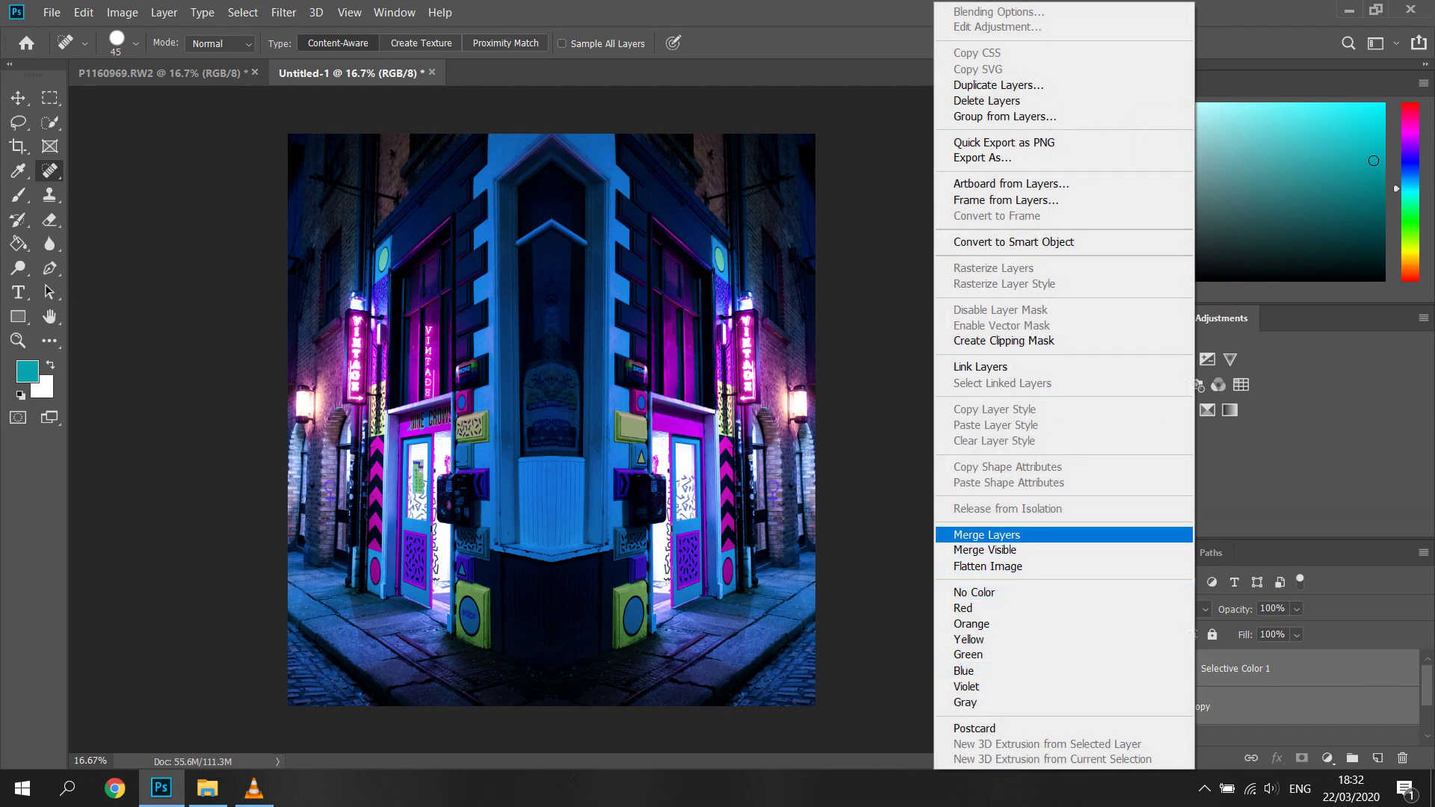
{"action": "left_click", "coordinate": [987, 534]}
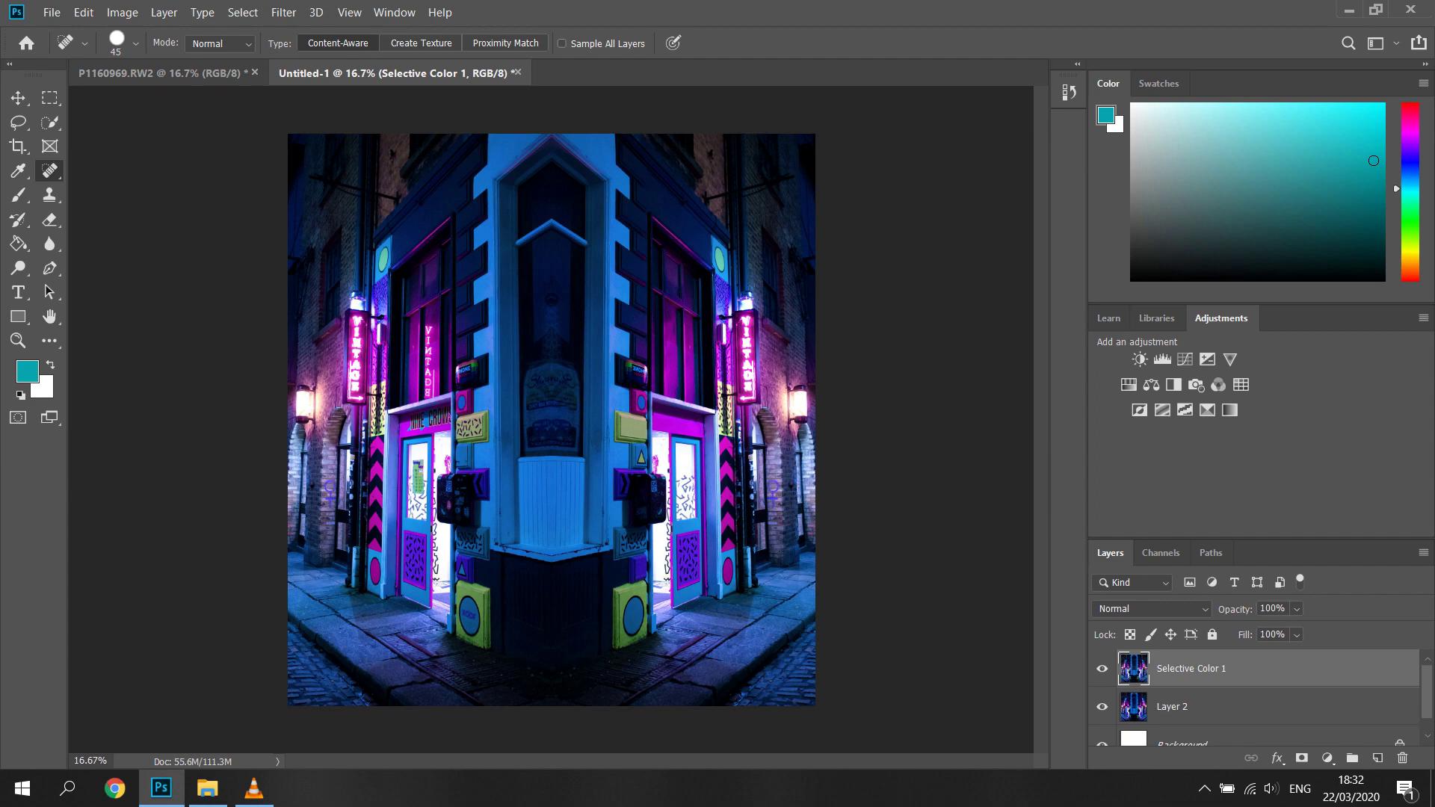
Apply the Camera Raw Filter to the merged layer with Vibrance +45 and Saturation +32.
{"action": "left_click", "coordinate": [283, 13]}
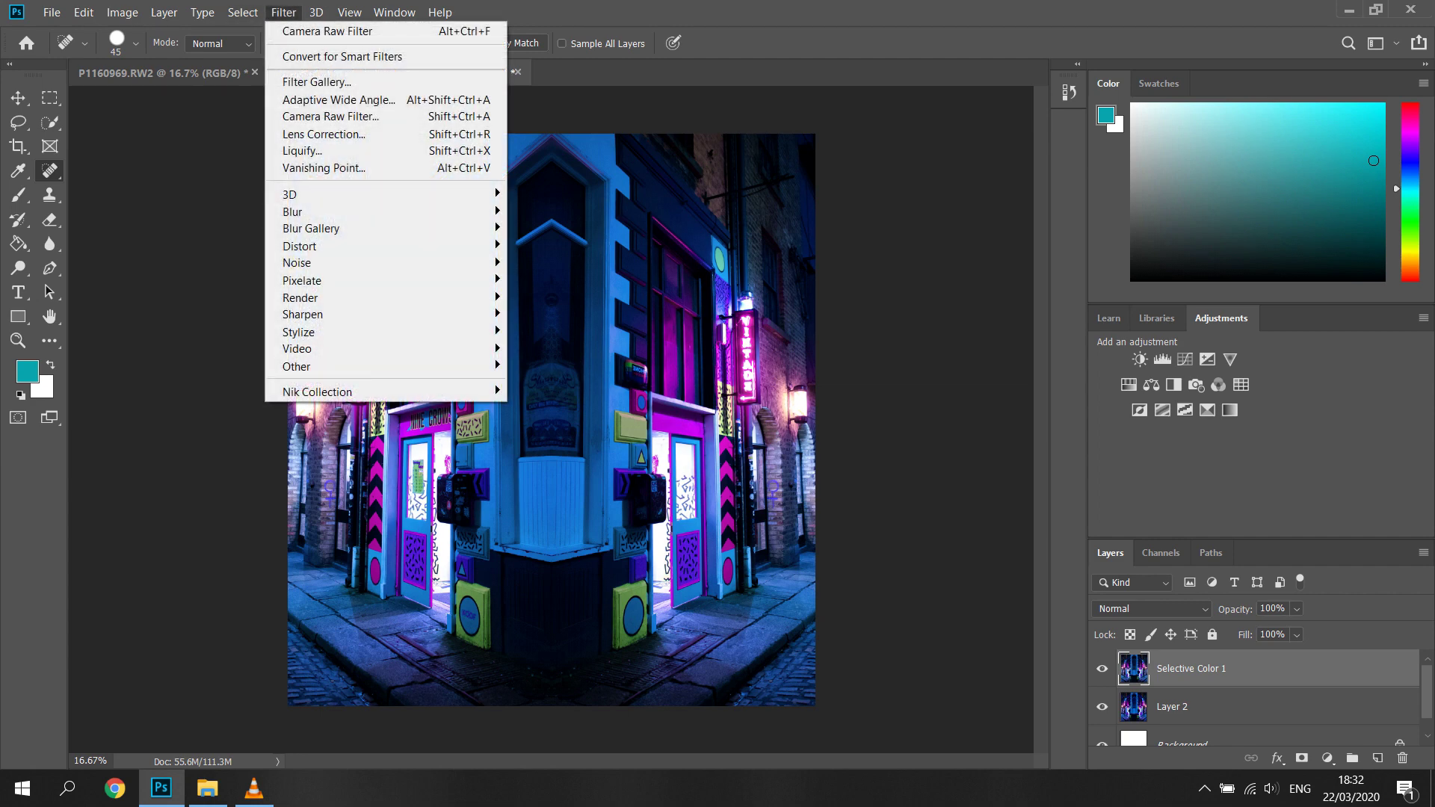
{"action": "left_click", "coordinate": [331, 117]}
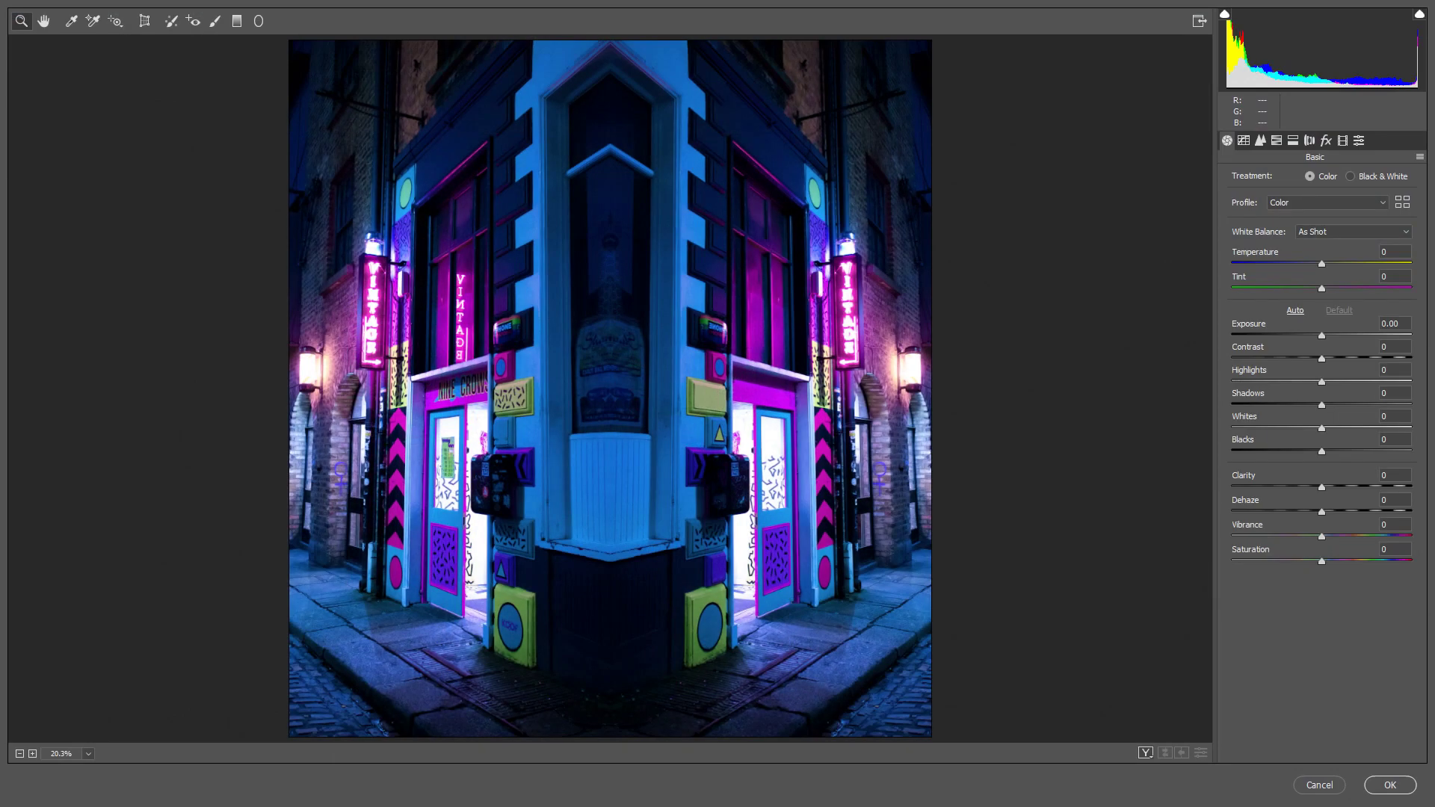
{"action": "left_click_drag", "start_coordinate": [1322, 537], "coordinate": [1362, 537]}
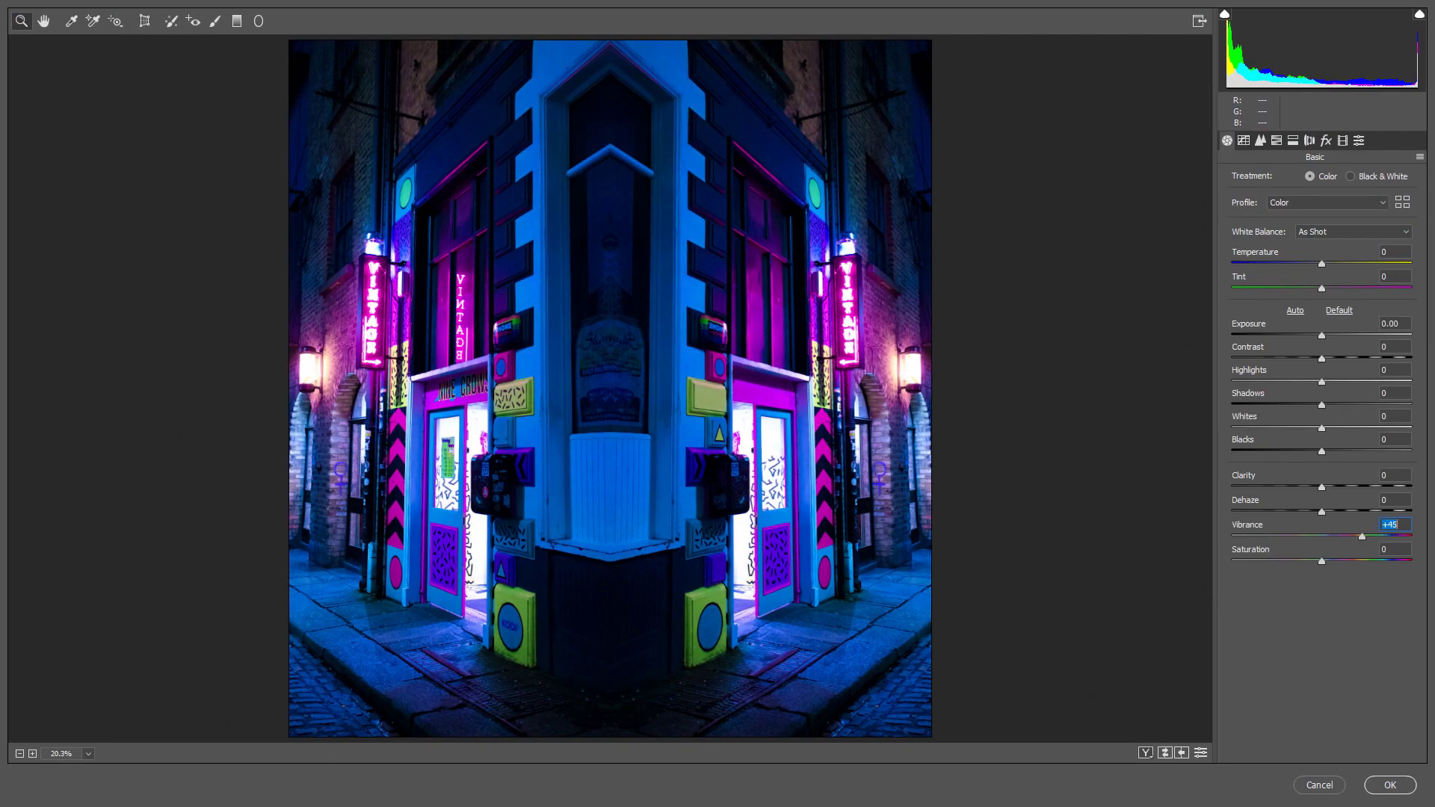
{"action": "key", "text": "Tab"}
{"action": "type", "text": "23"}
{"action": "key", "text": "Return"}
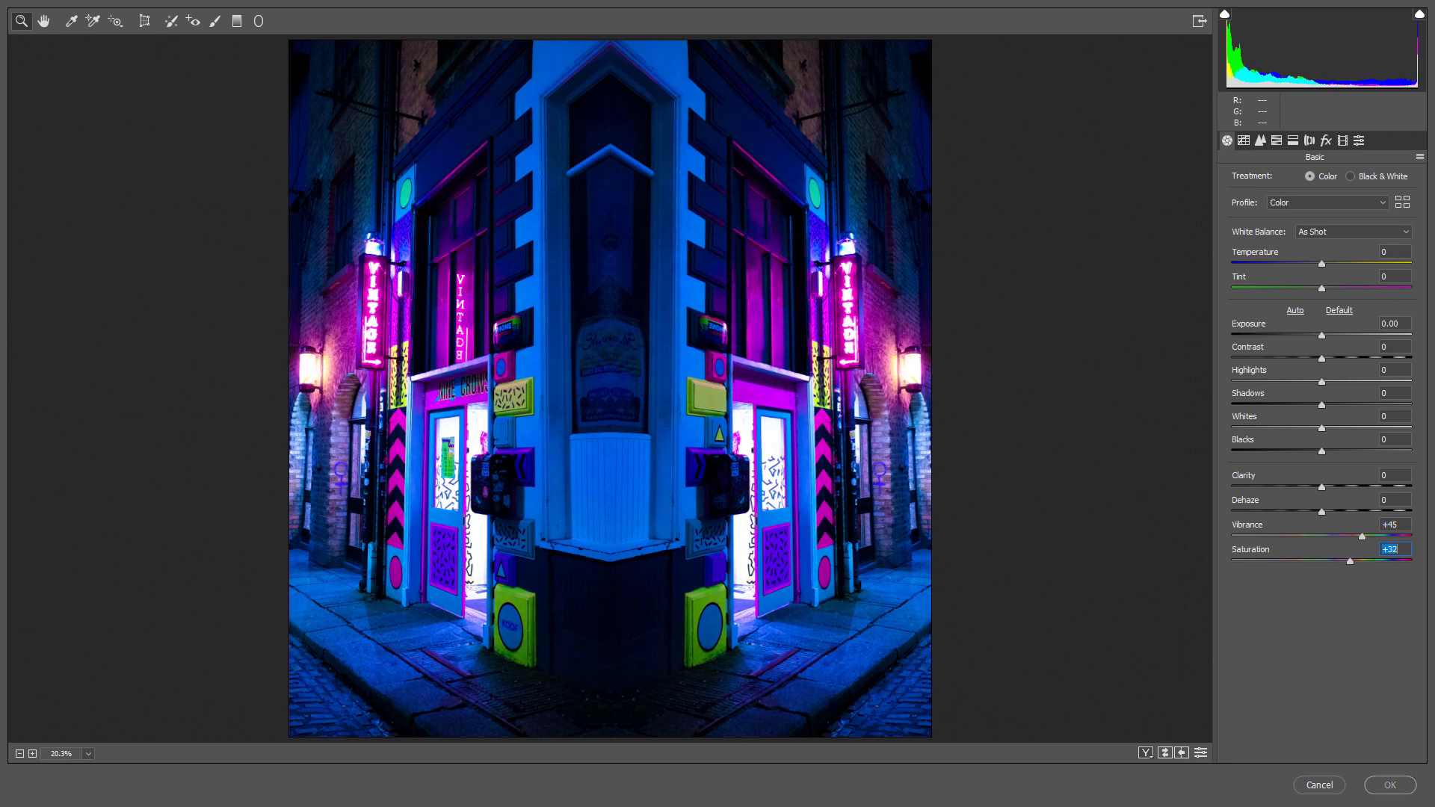
{"action": "left_click", "coordinate": [1390, 785]}
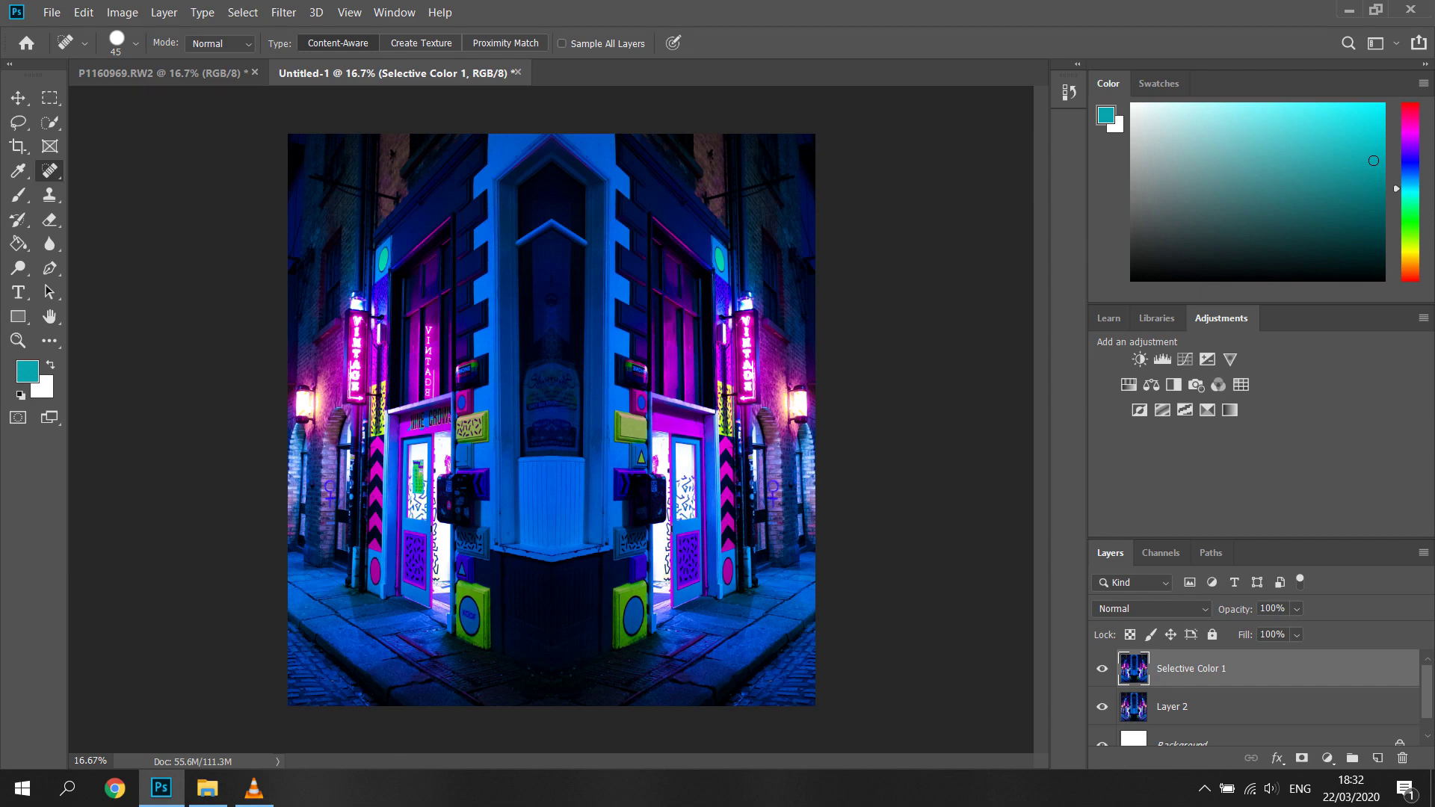
Open the merged layer in Analog Efex Pro 2 and choose the Classic Camera 5 preset.
{"action": "left_click", "coordinate": [284, 12]}
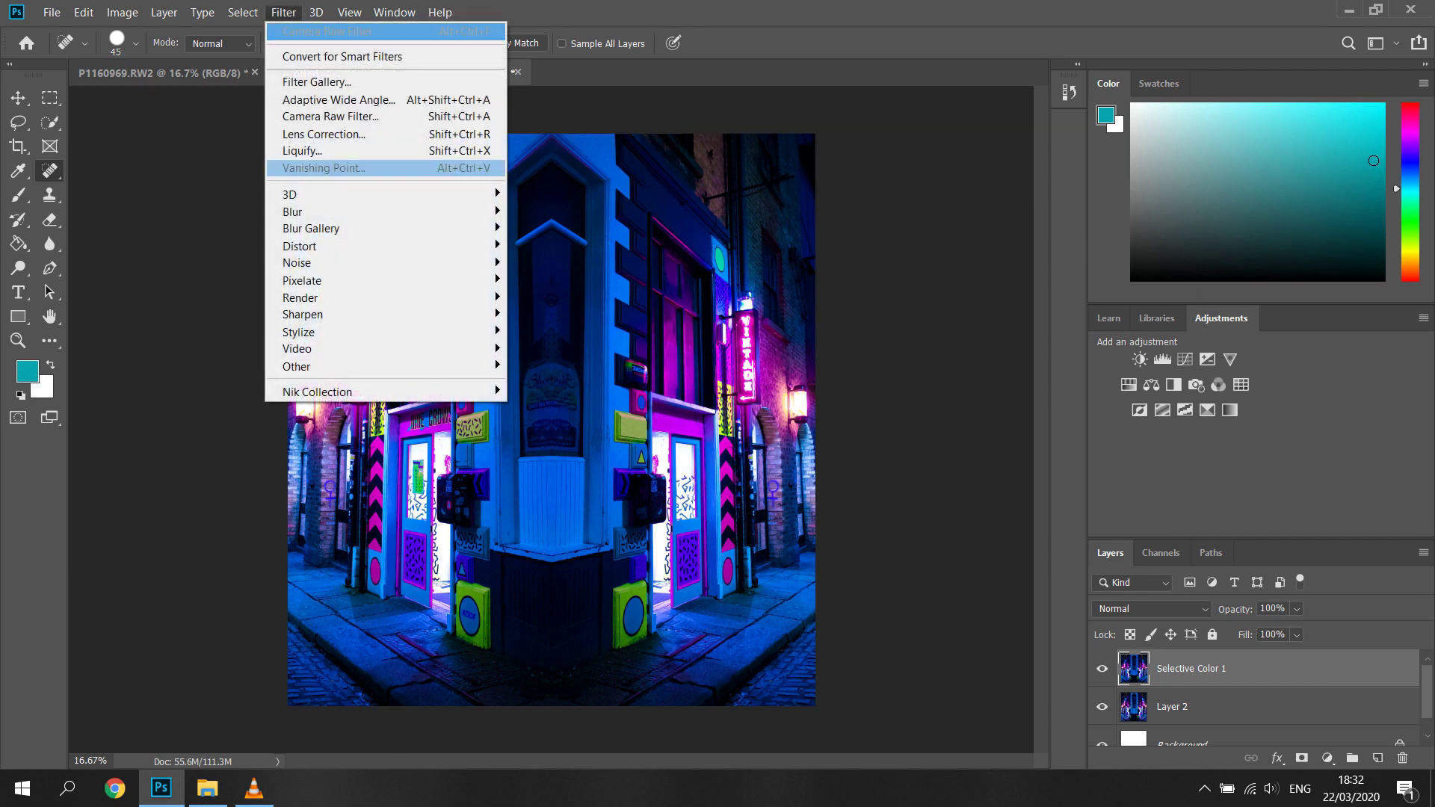
{"action": "mouse_move", "coordinate": [389, 391]}
{"action": "left_click", "coordinate": [560, 392]}
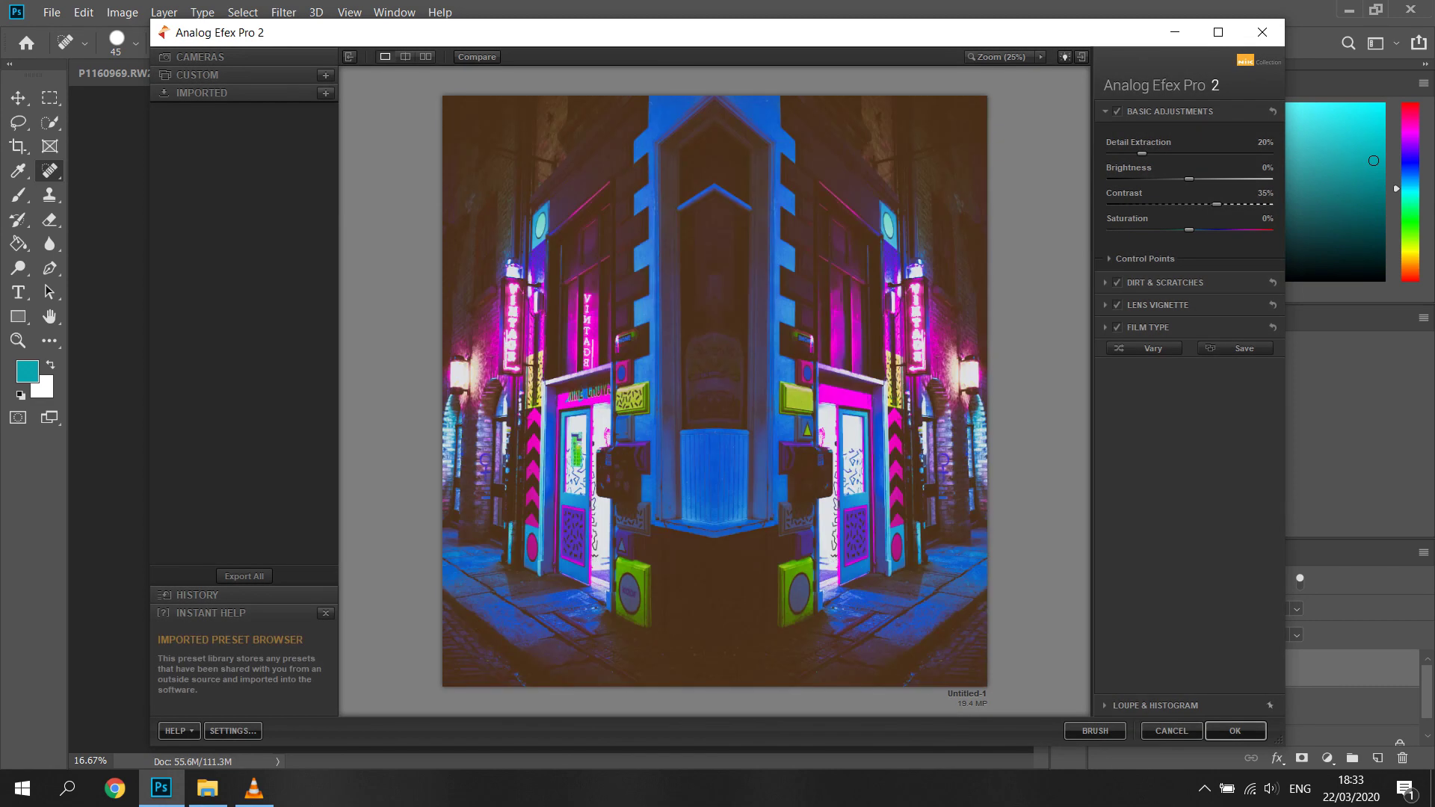
{"action": "scroll", "coordinate": [238, 224], "scroll_direction": "down", "scroll_amount": 5}
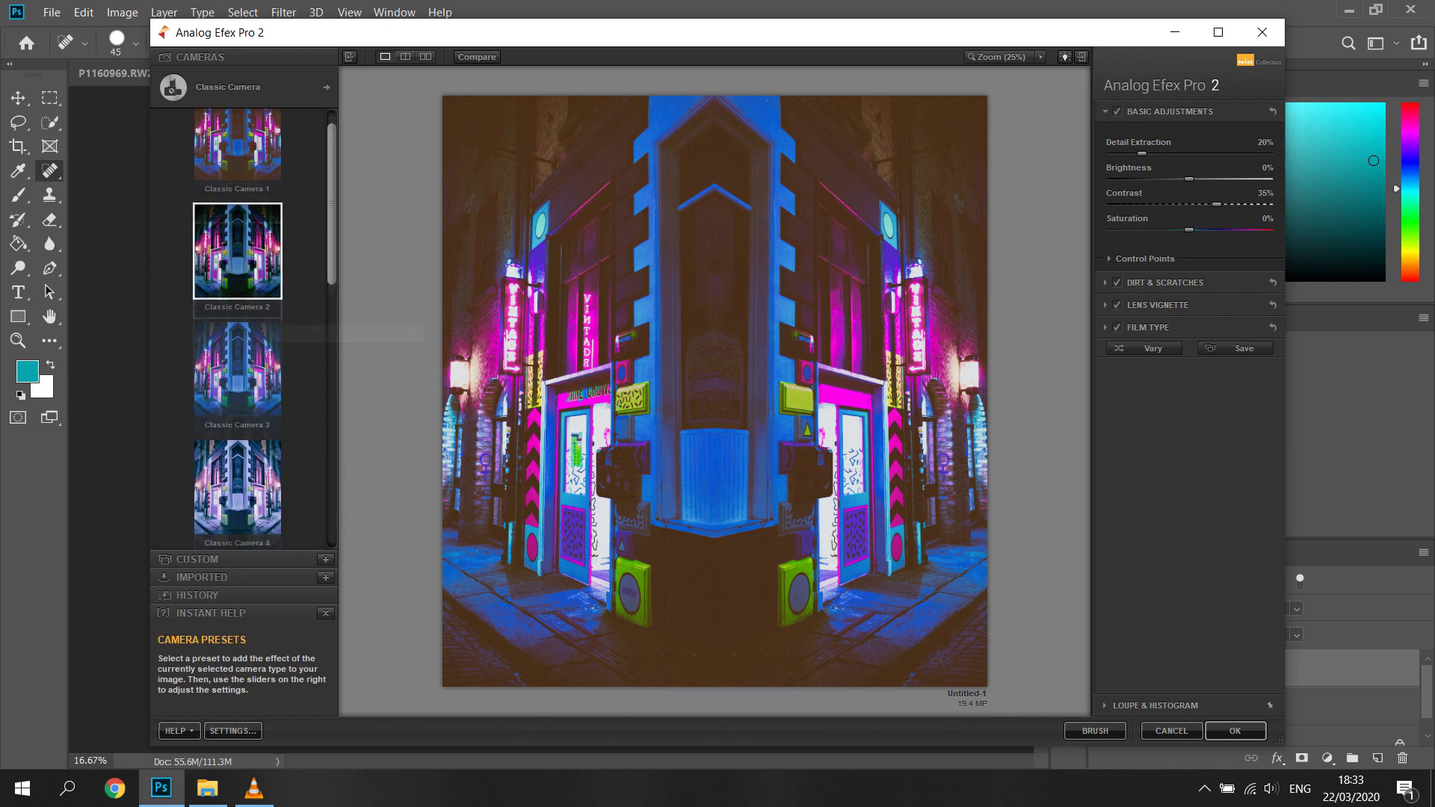
{"action": "left_click", "coordinate": [238, 214]}
Set Detail Extraction to 23%, Brightness 8%, Contrast -4% and Saturation 72% in the camera effect, and apply it.
{"action": "left_click", "coordinate": [1148, 327]}
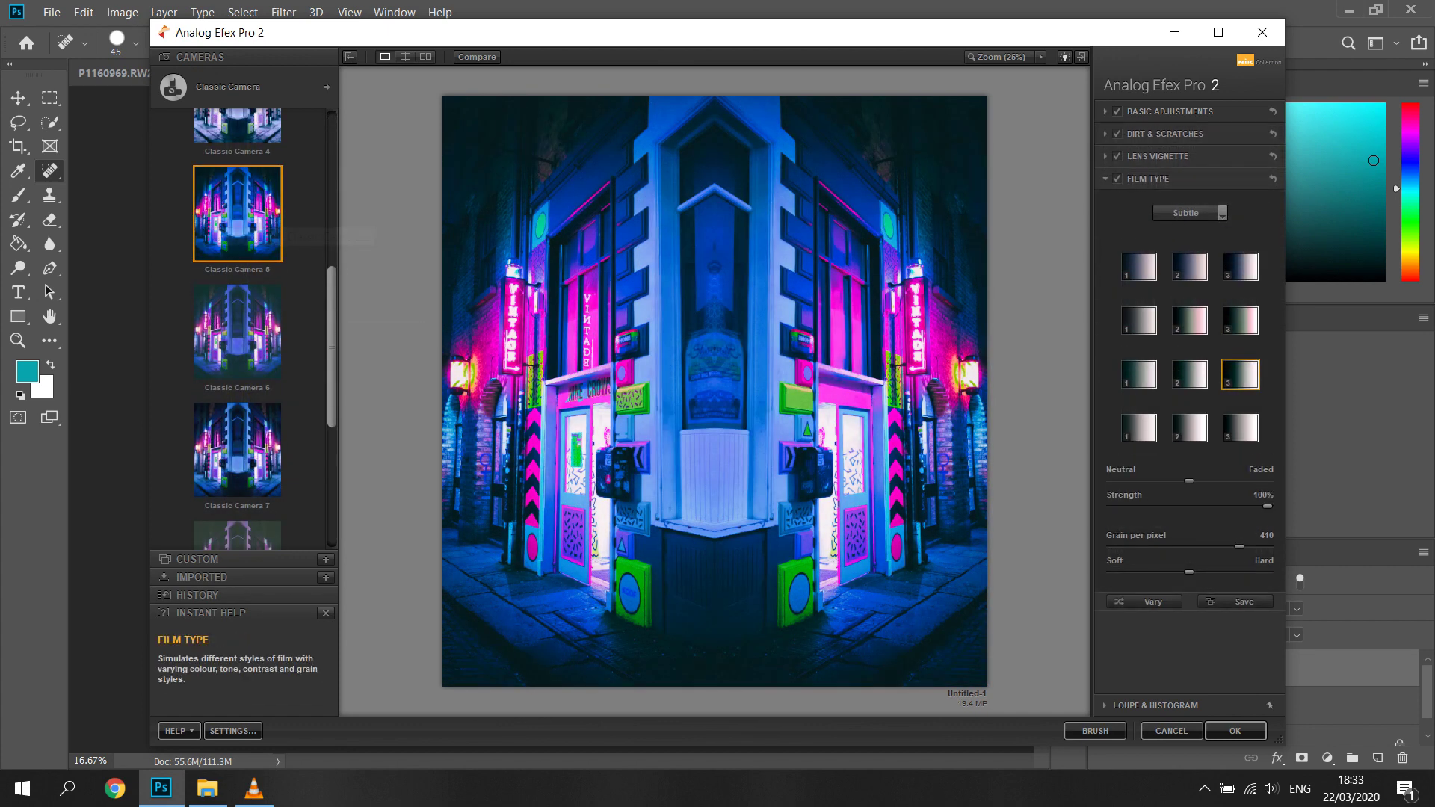
{"action": "left_click", "coordinate": [1170, 112]}
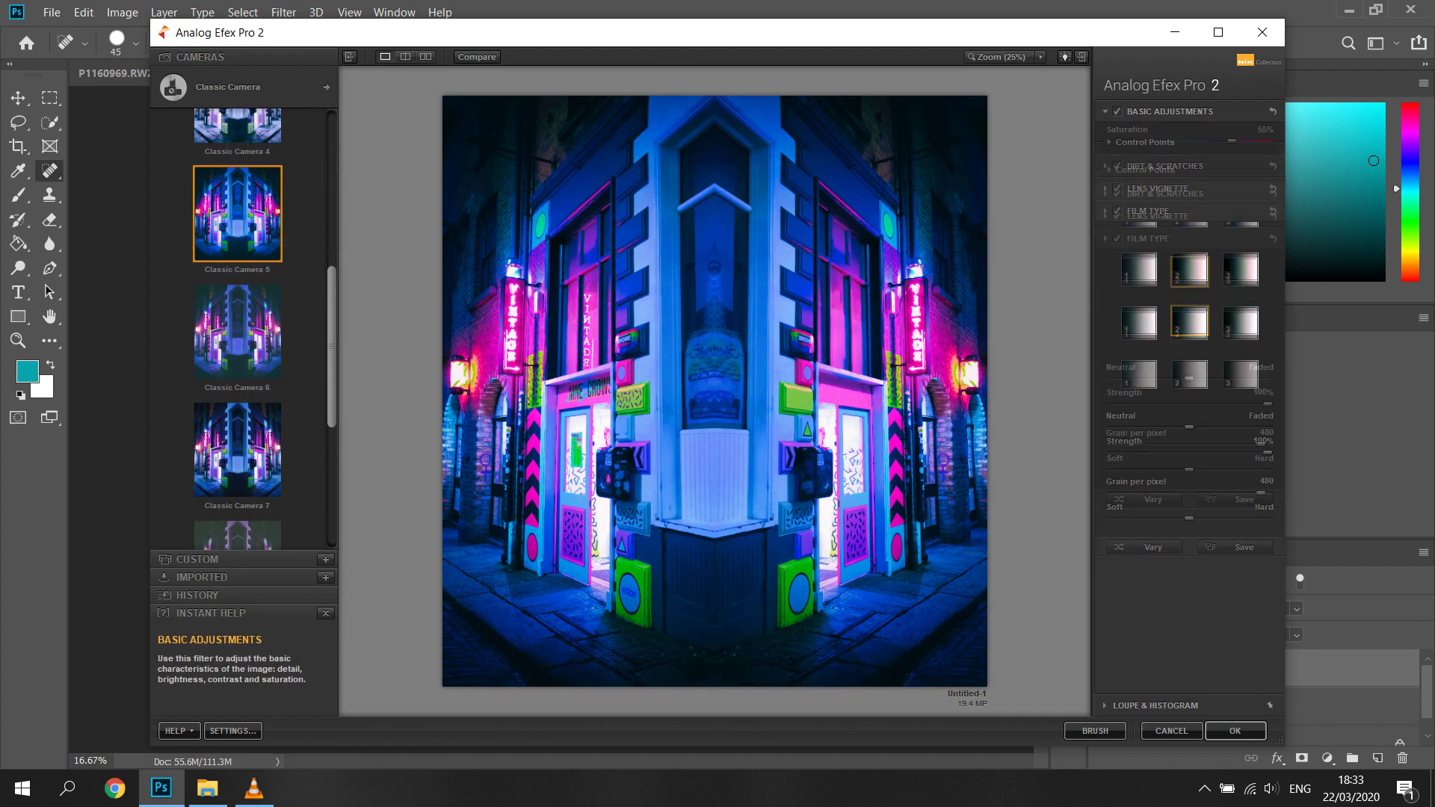
{"action": "left_click_drag", "start_coordinate": [1247, 230], "coordinate": [1151, 153]}
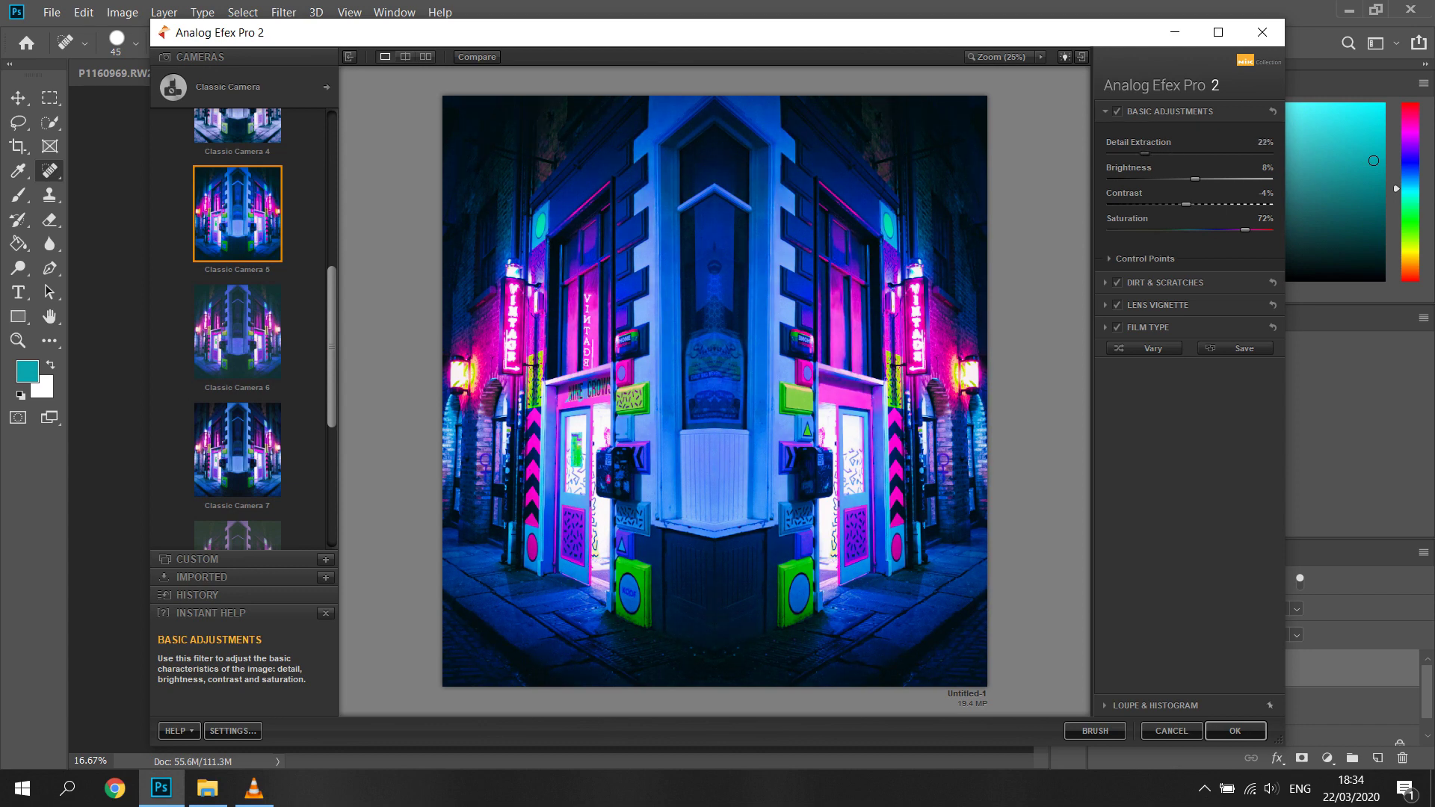
{"action": "left_click", "coordinate": [1166, 282]}
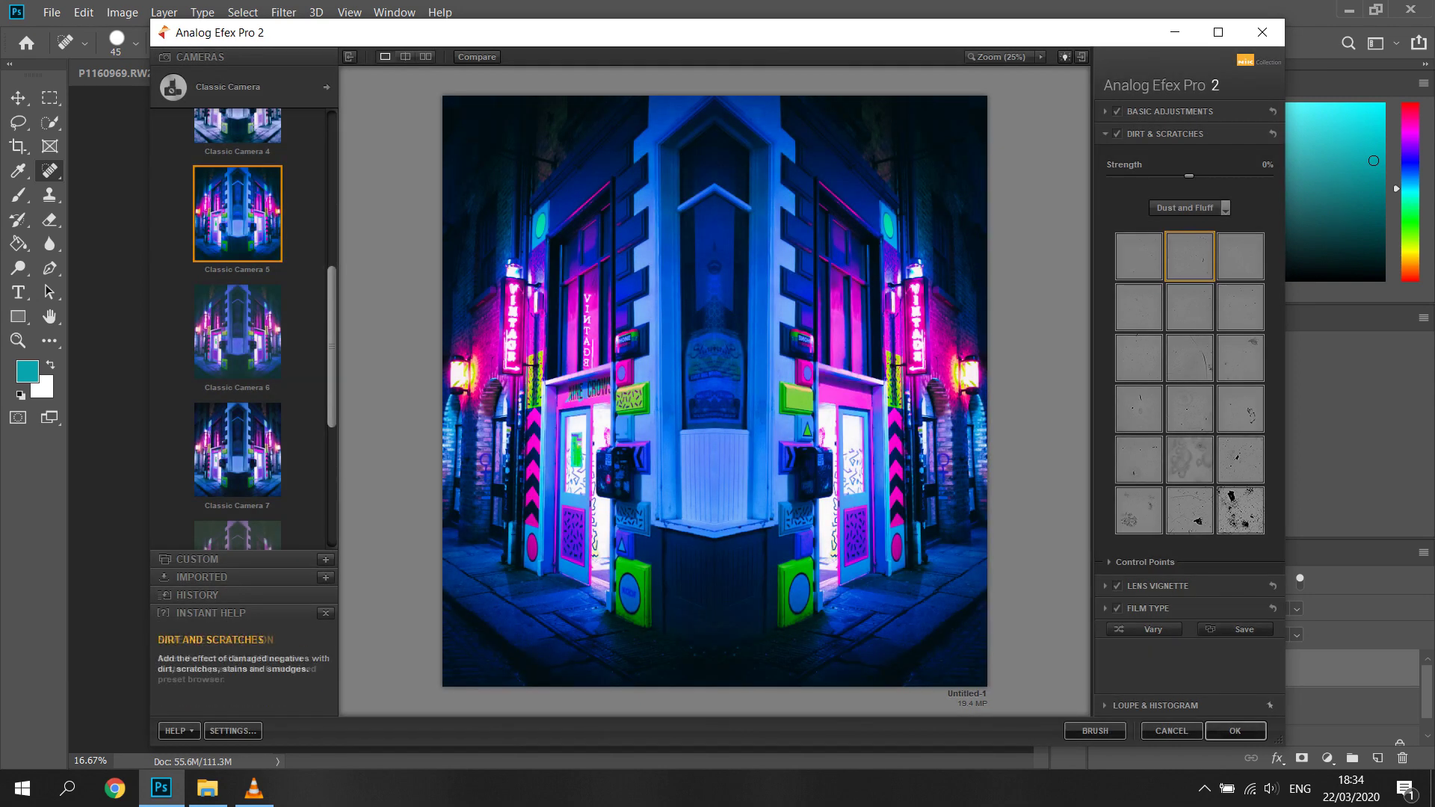
{"action": "left_click", "coordinate": [1235, 731]}
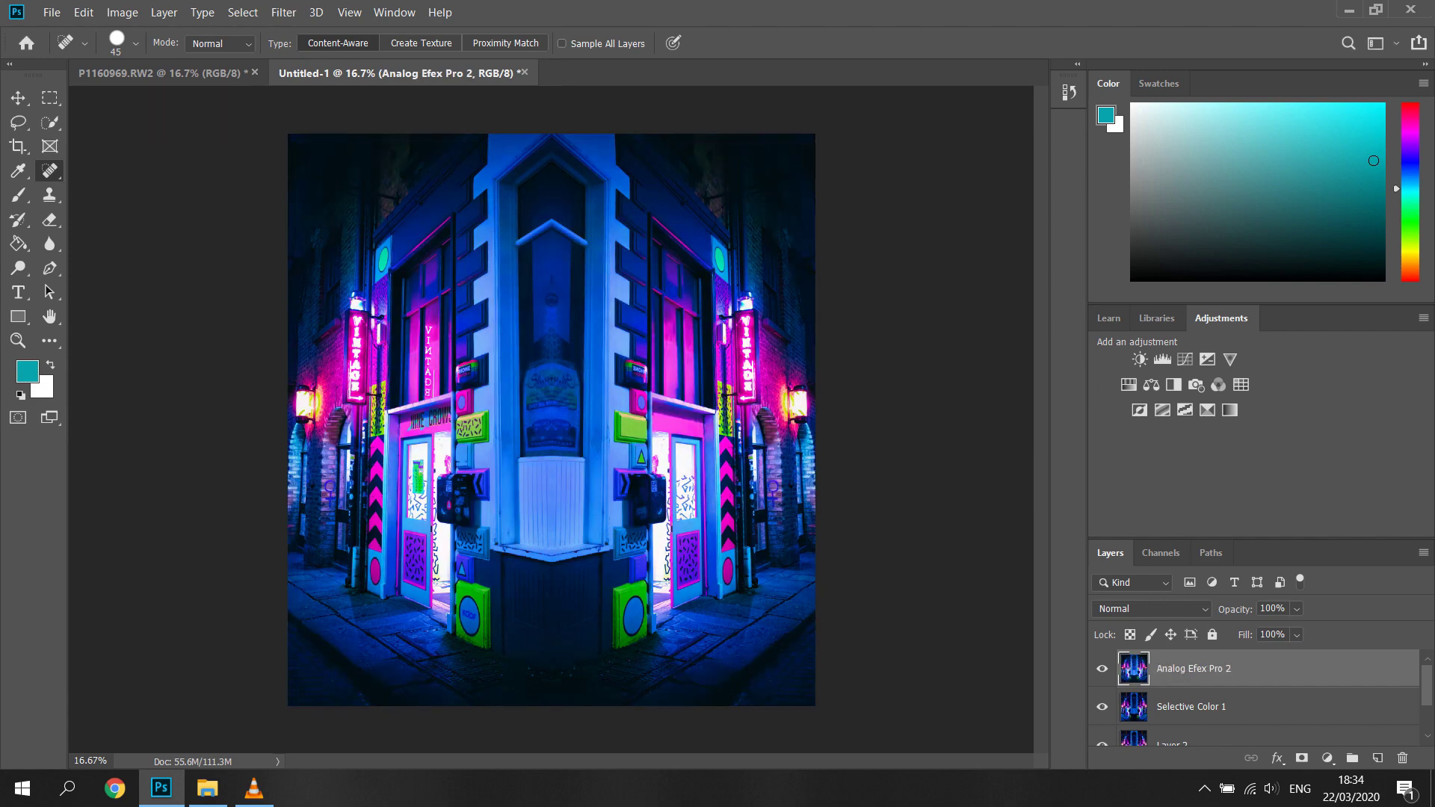
Add a Brightness/Contrast adjustment layer above the Analog Efex layer to brighten the image and adjust its contrast.
{"action": "left_click", "coordinate": [1139, 359]}
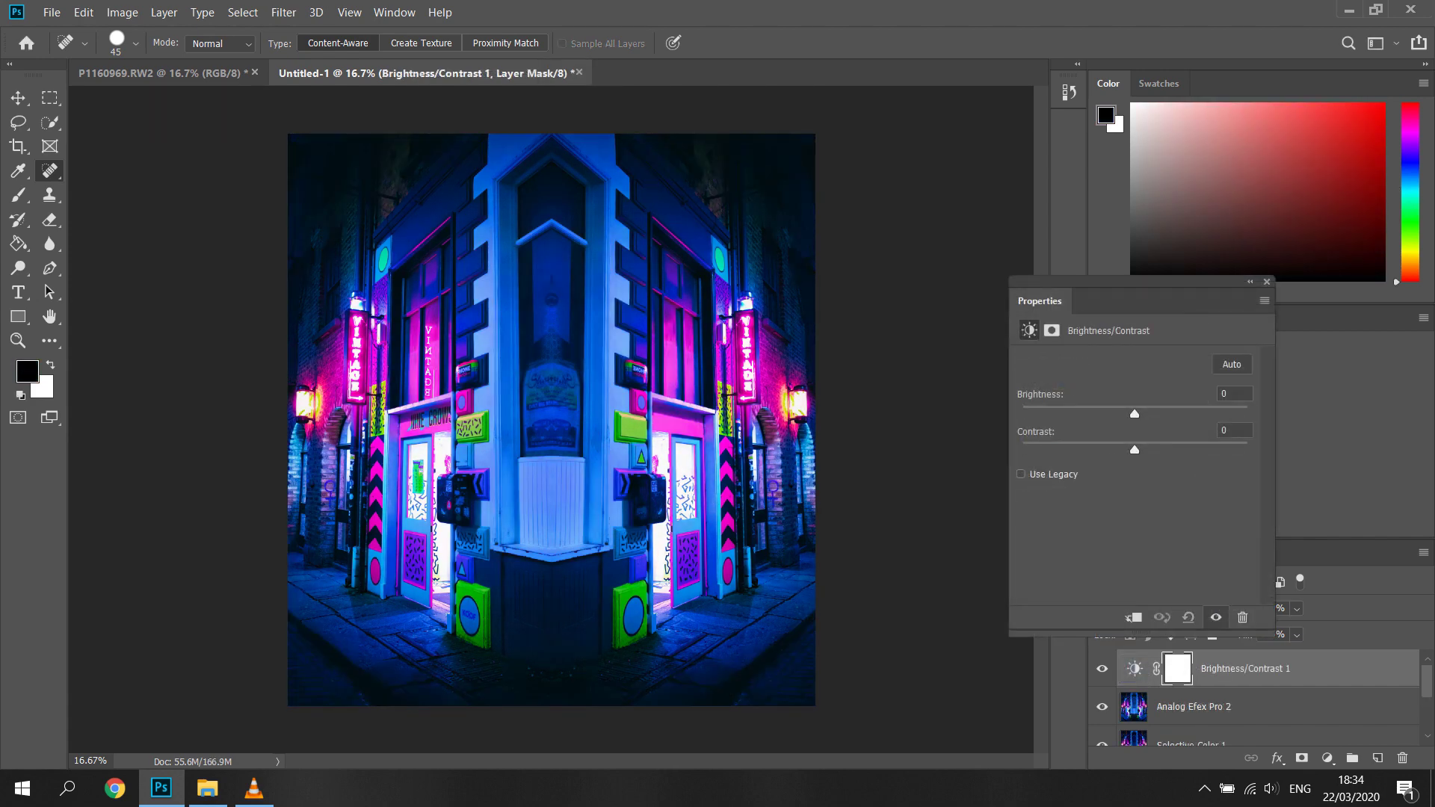
{"action": "left_click_drag", "start_coordinate": [1134, 413], "coordinate": [1129, 449]}
{"action": "left_click", "coordinate": [1267, 281]}
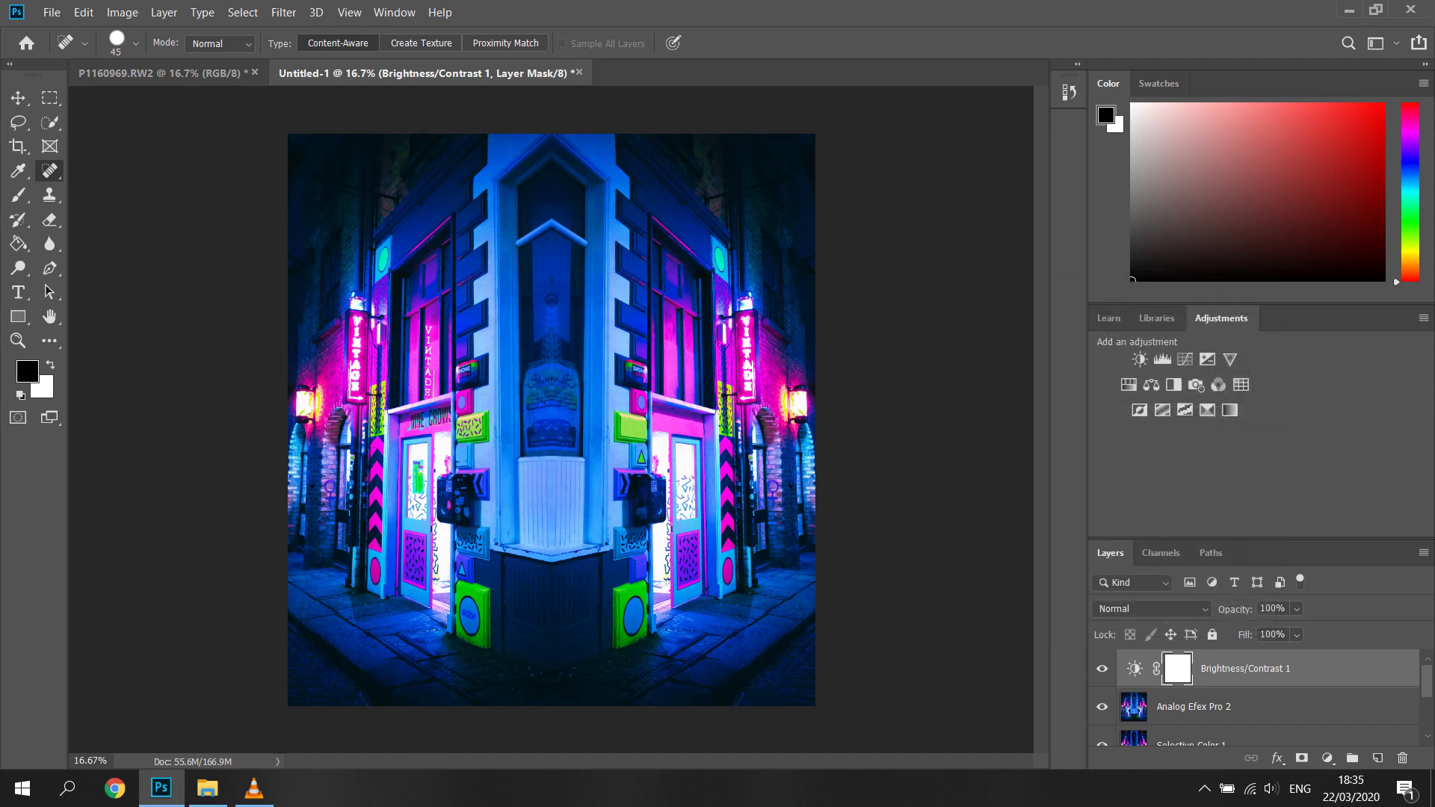